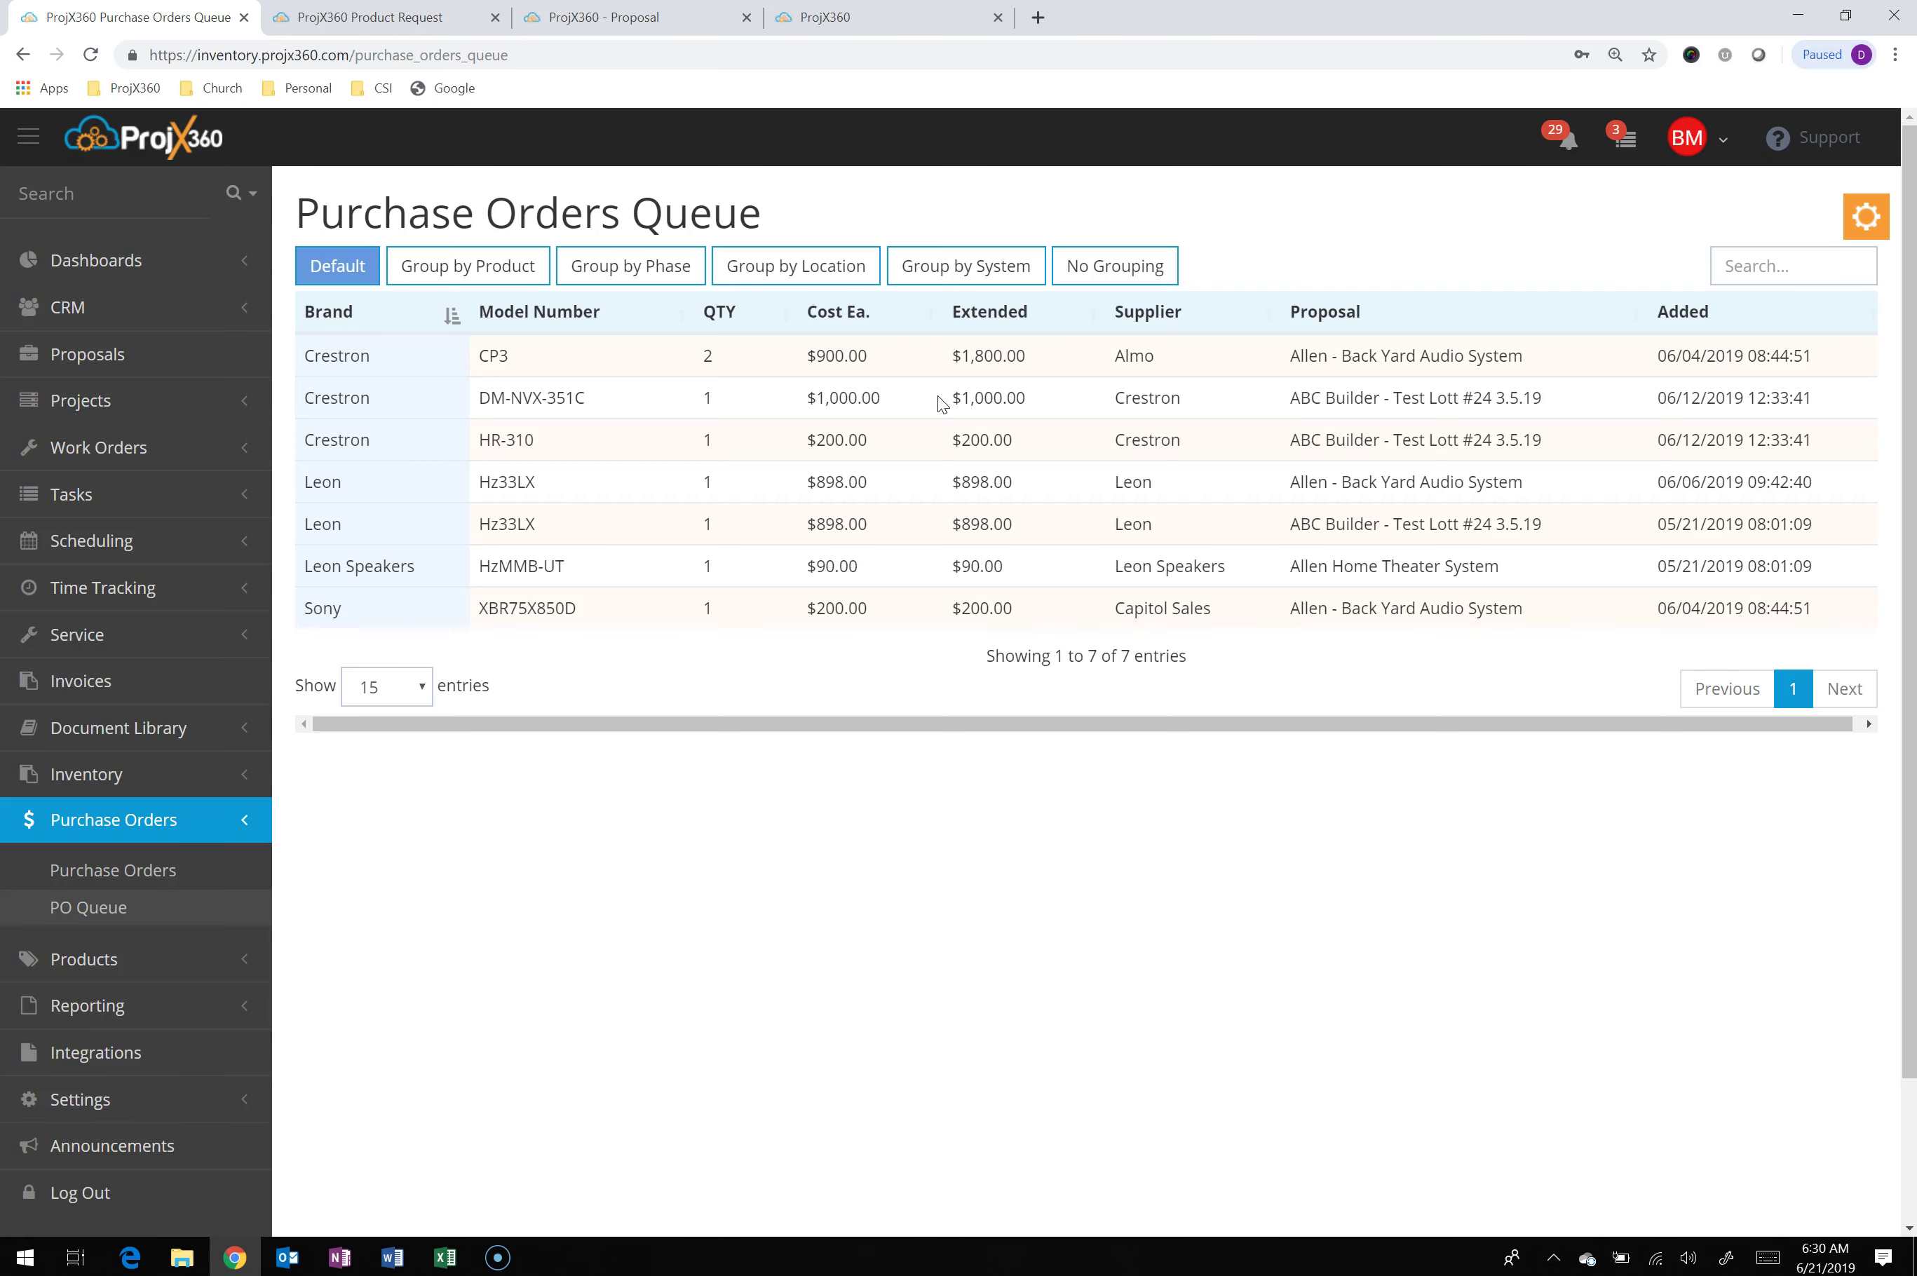
Review the Product Requests actions and the purchase orders queue of the Allen - Back Yard Audio System proposal
{"action": "left_click", "coordinate": [384, 23]}
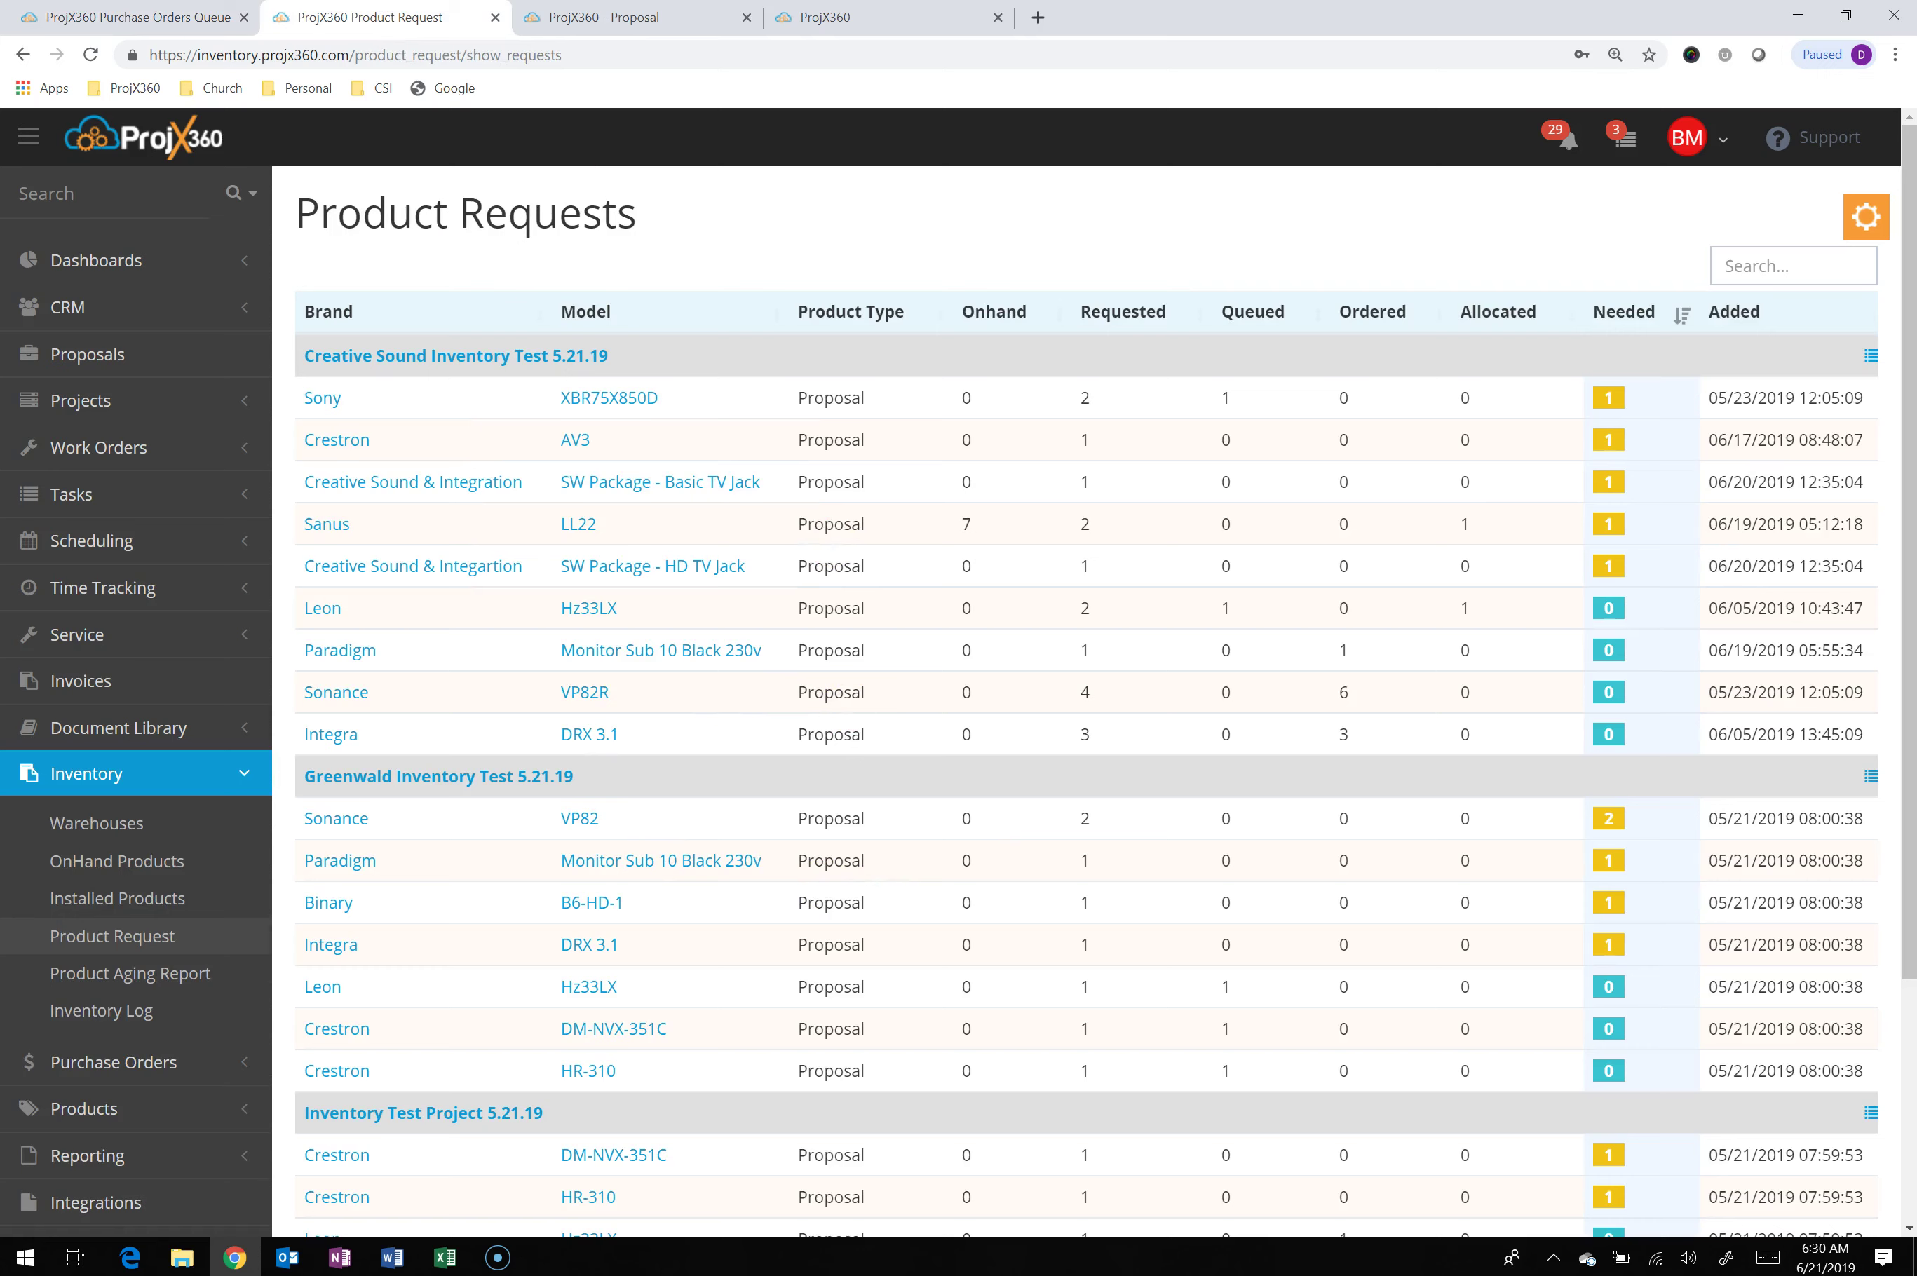
{"action": "left_click", "coordinate": [1855, 230]}
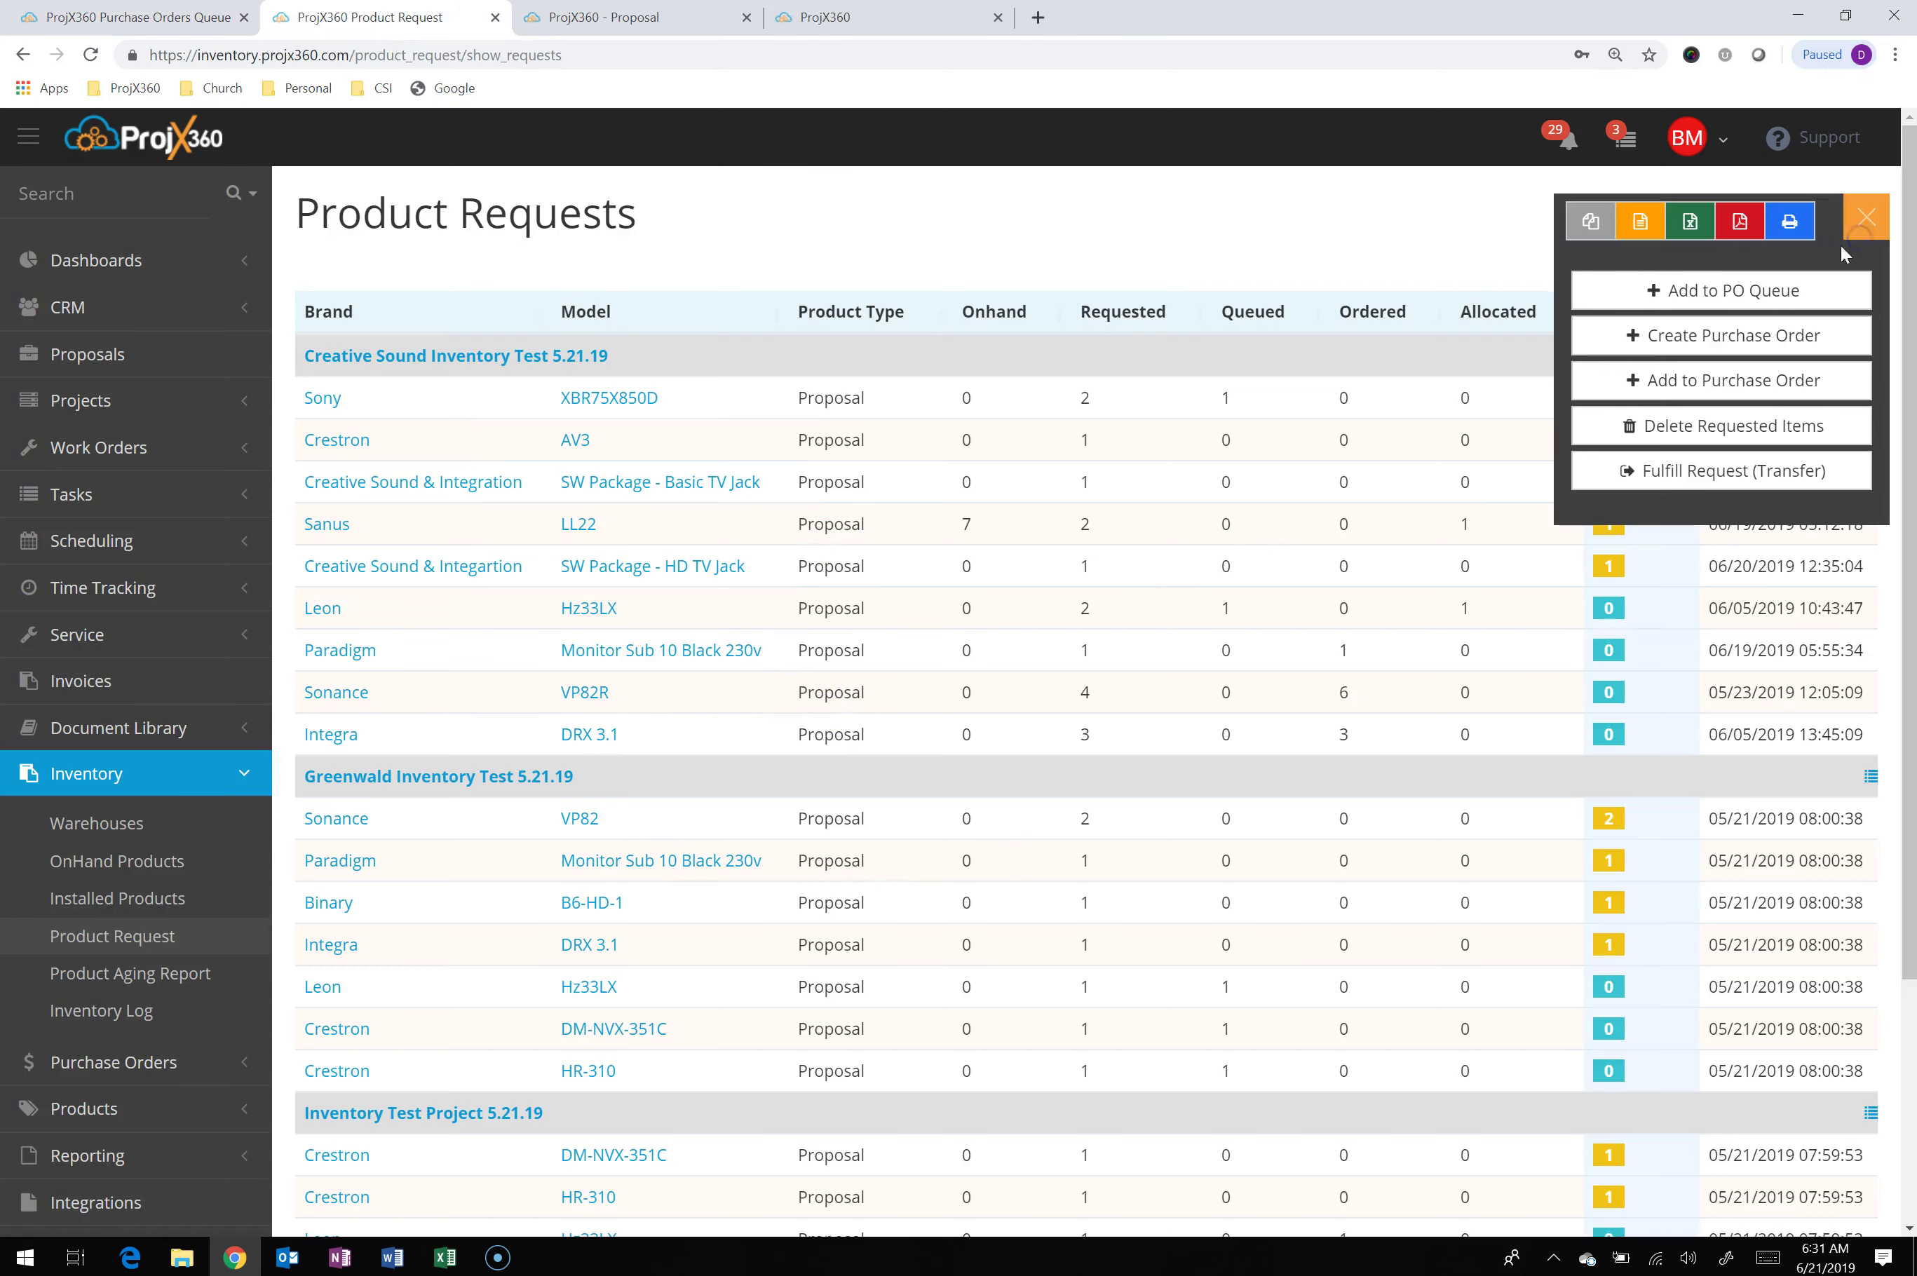
{"action": "left_click", "coordinate": [1750, 299]}
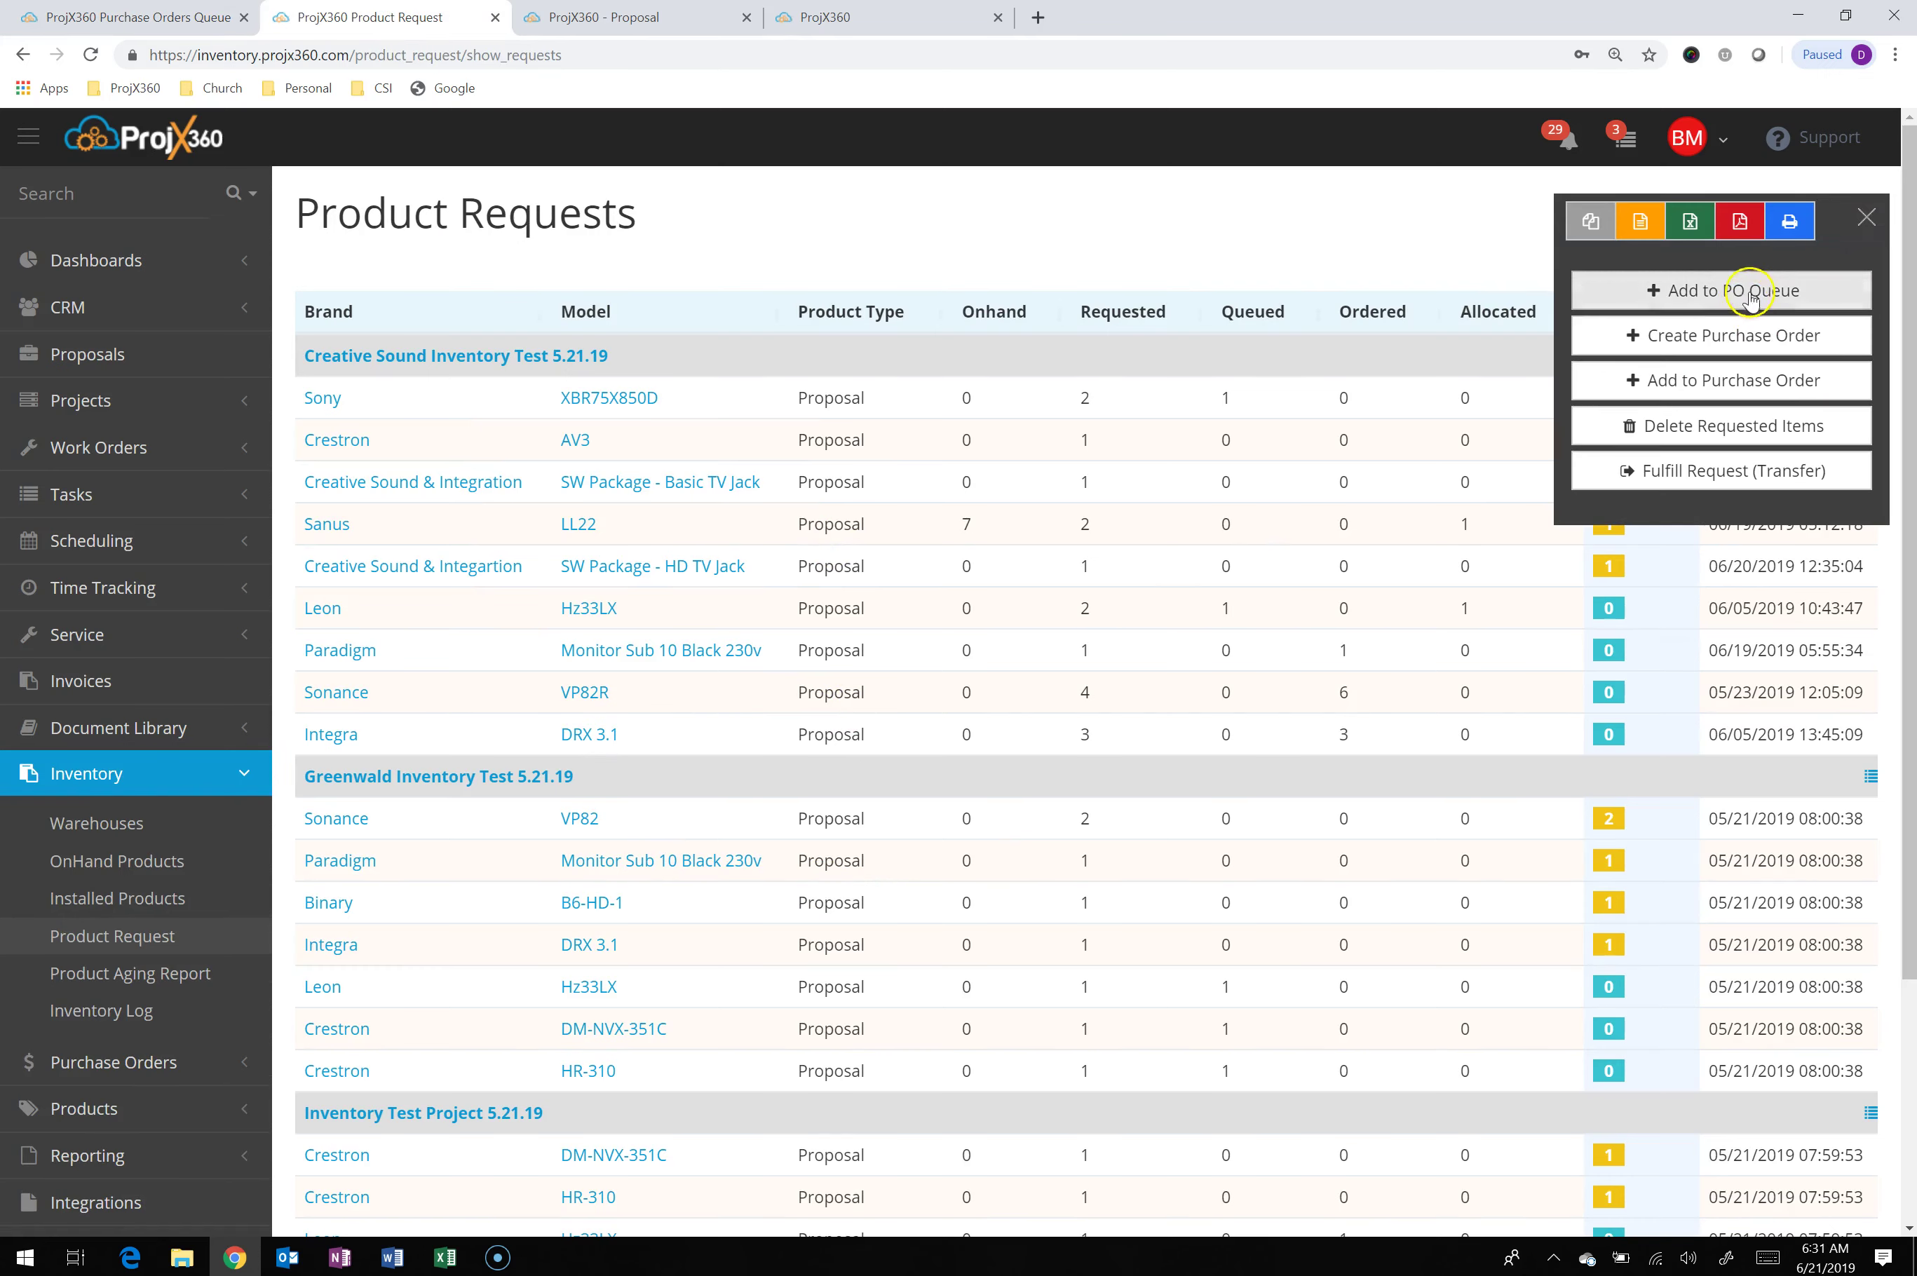
{"action": "left_click", "coordinate": [654, 20]}
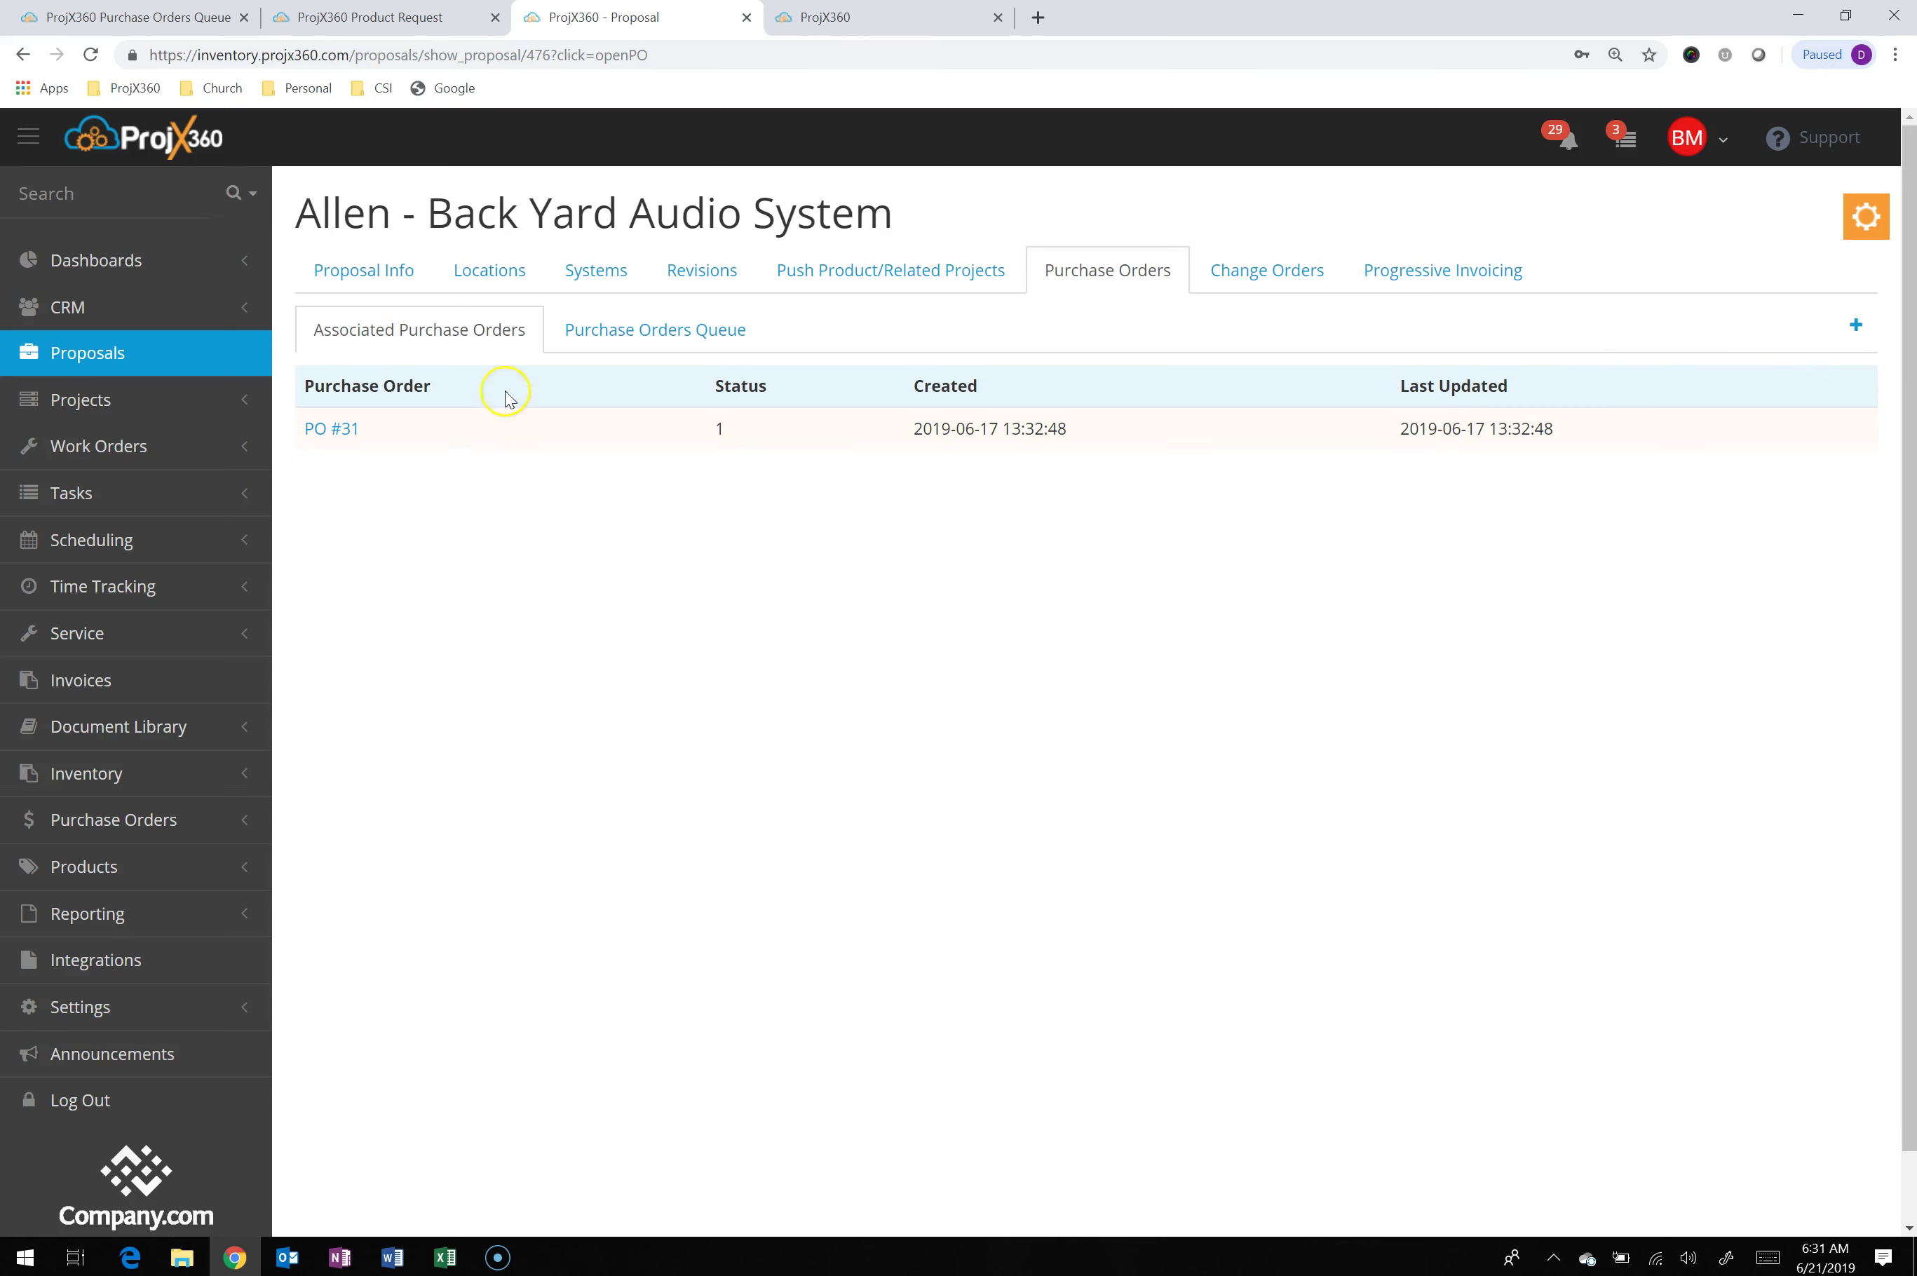
{"action": "left_click", "coordinate": [611, 350]}
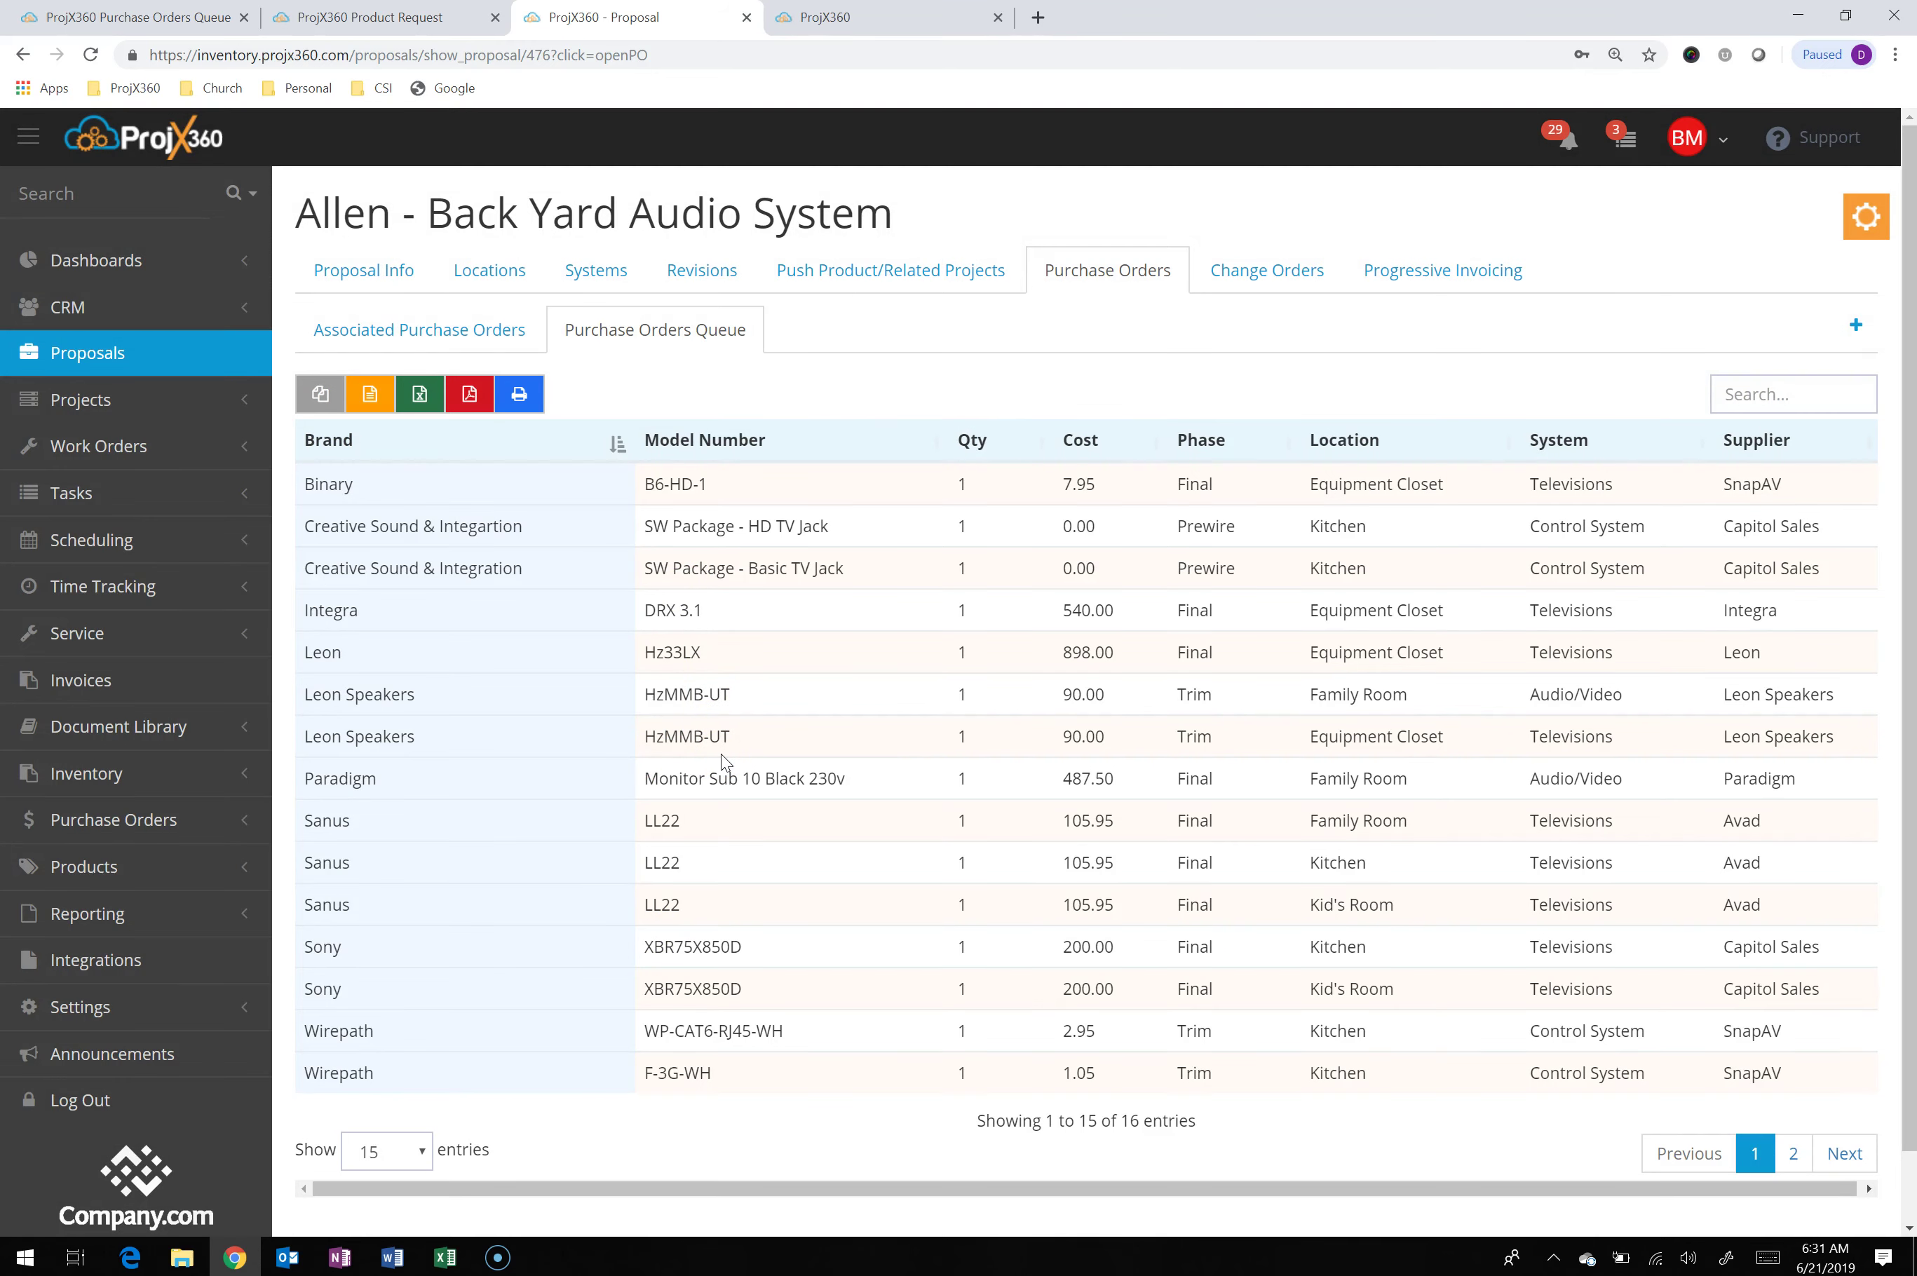
Return to the main Purchase Orders Queue and review its grouping options for phase, location and system
{"action": "left_click", "coordinate": [94, 24]}
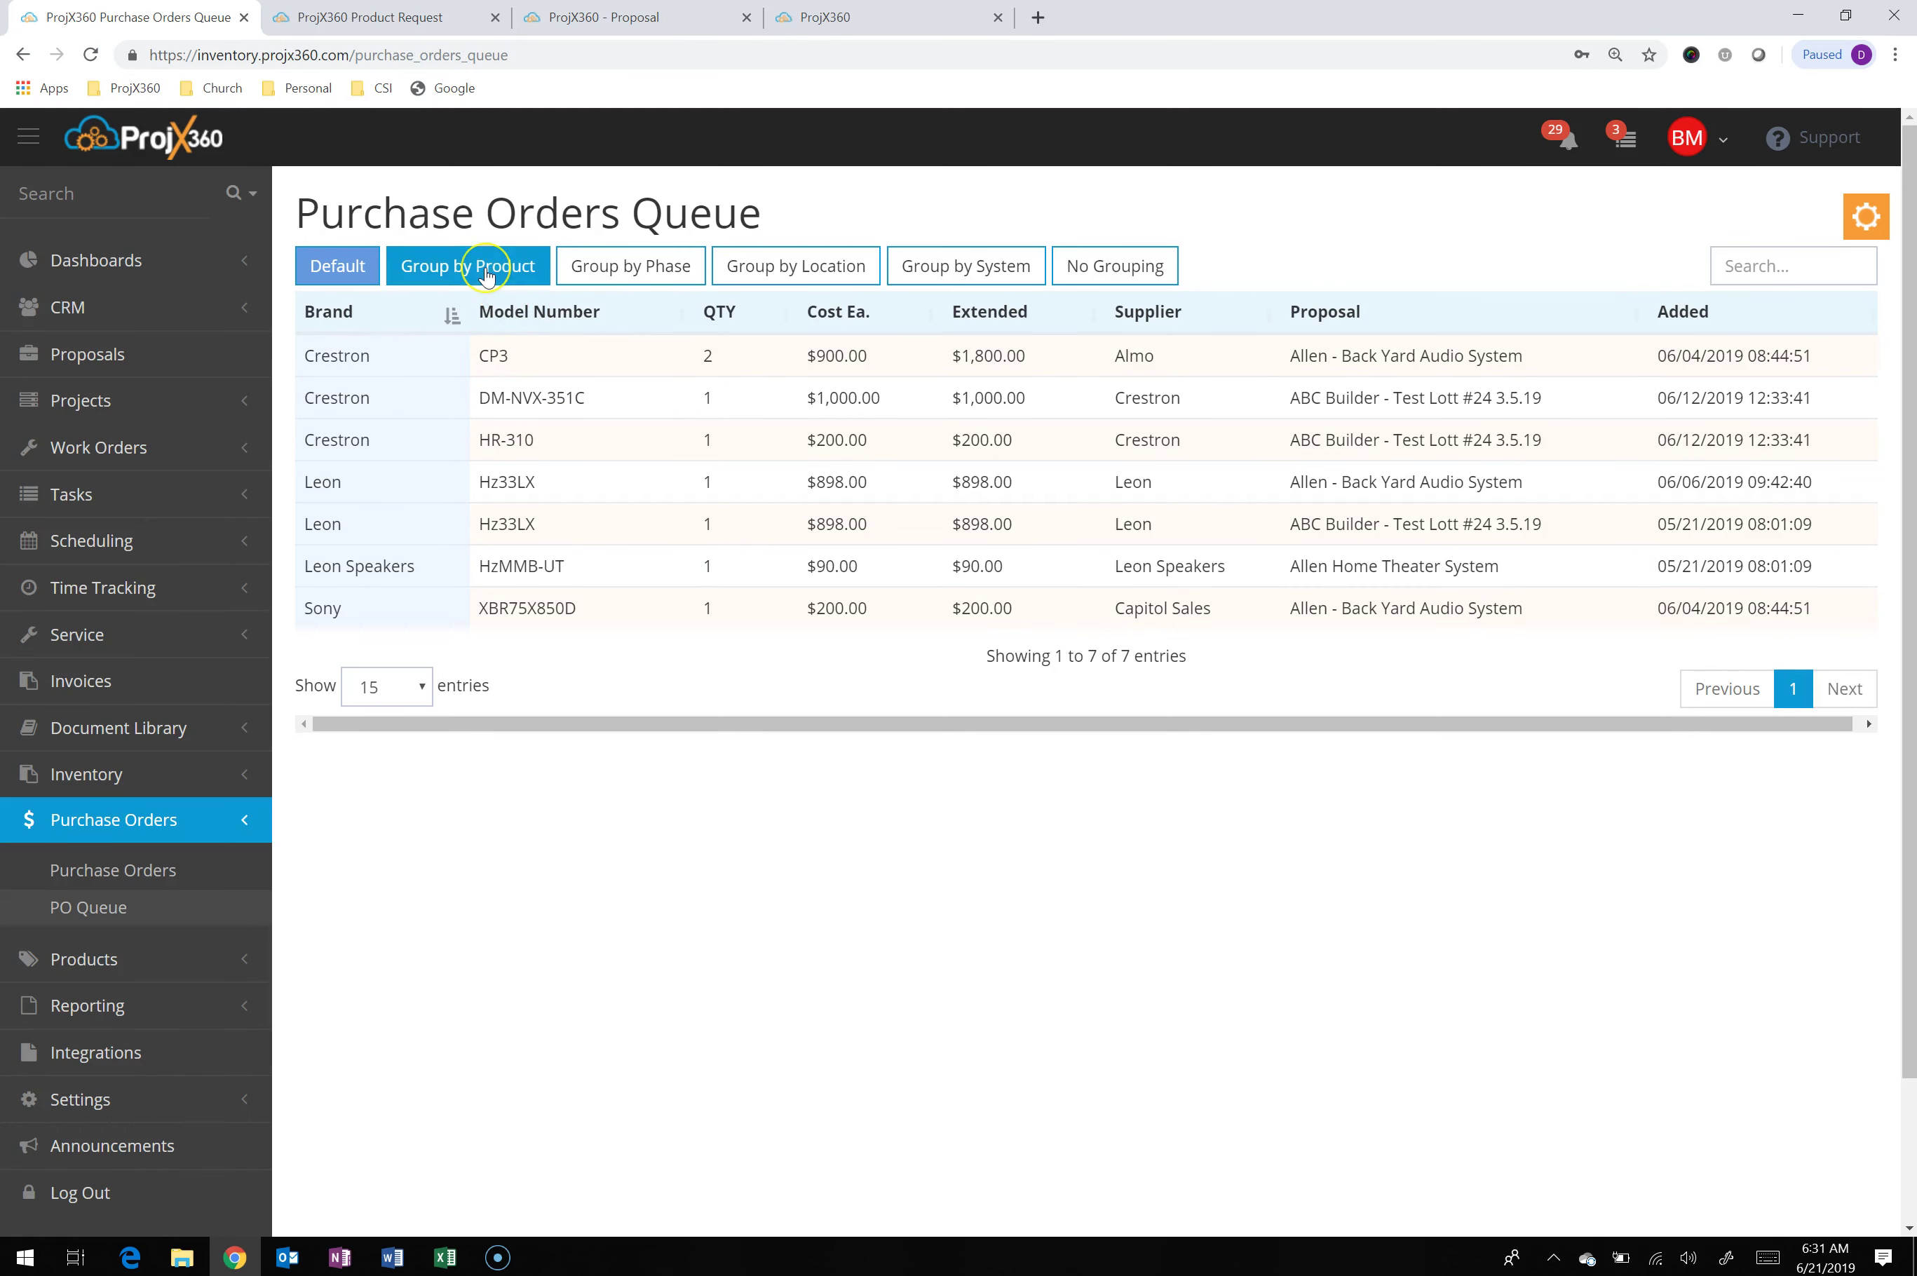
{"action": "left_click", "coordinate": [625, 285]}
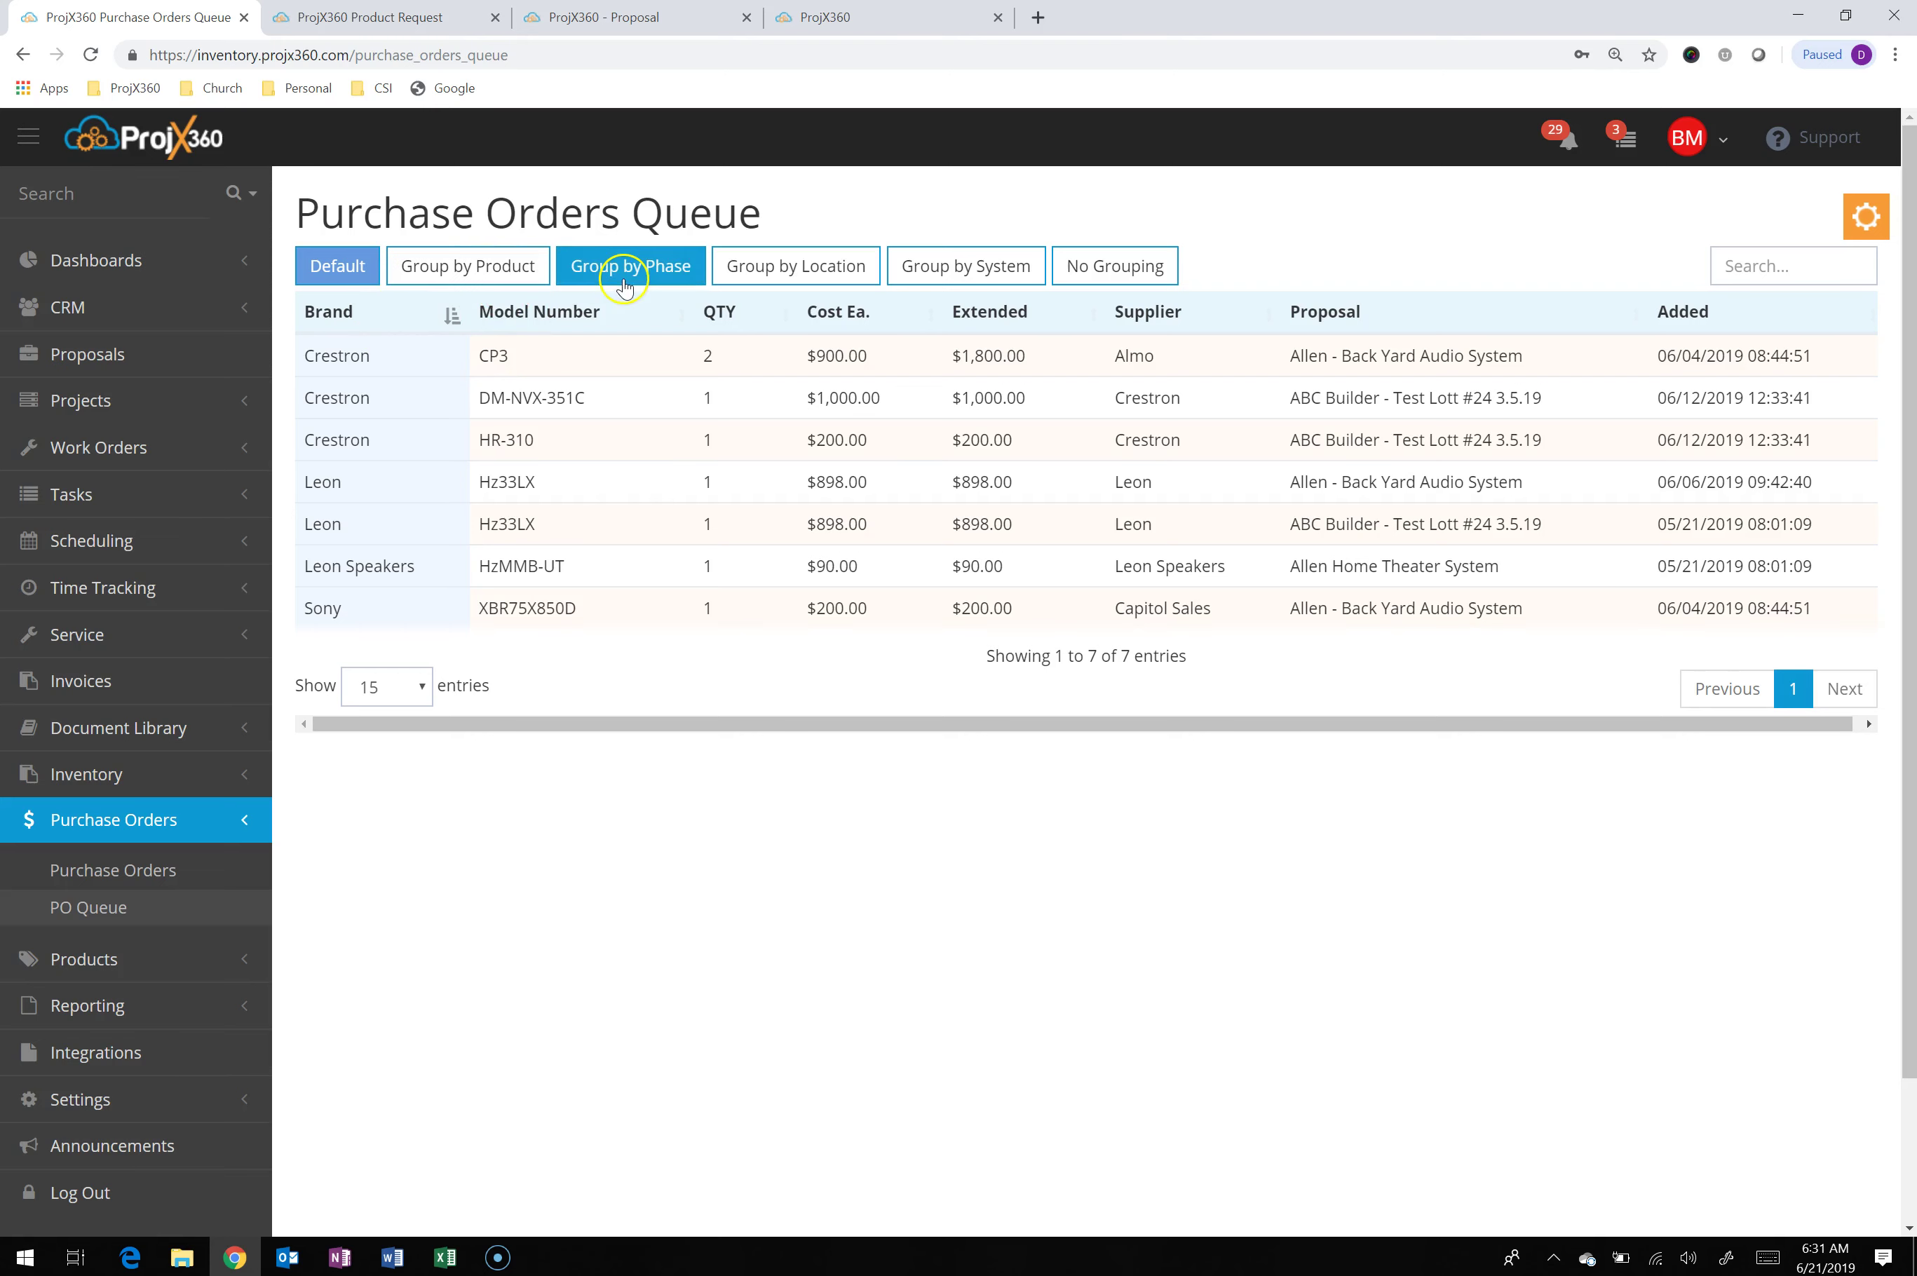
{"action": "left_click", "coordinate": [800, 282]}
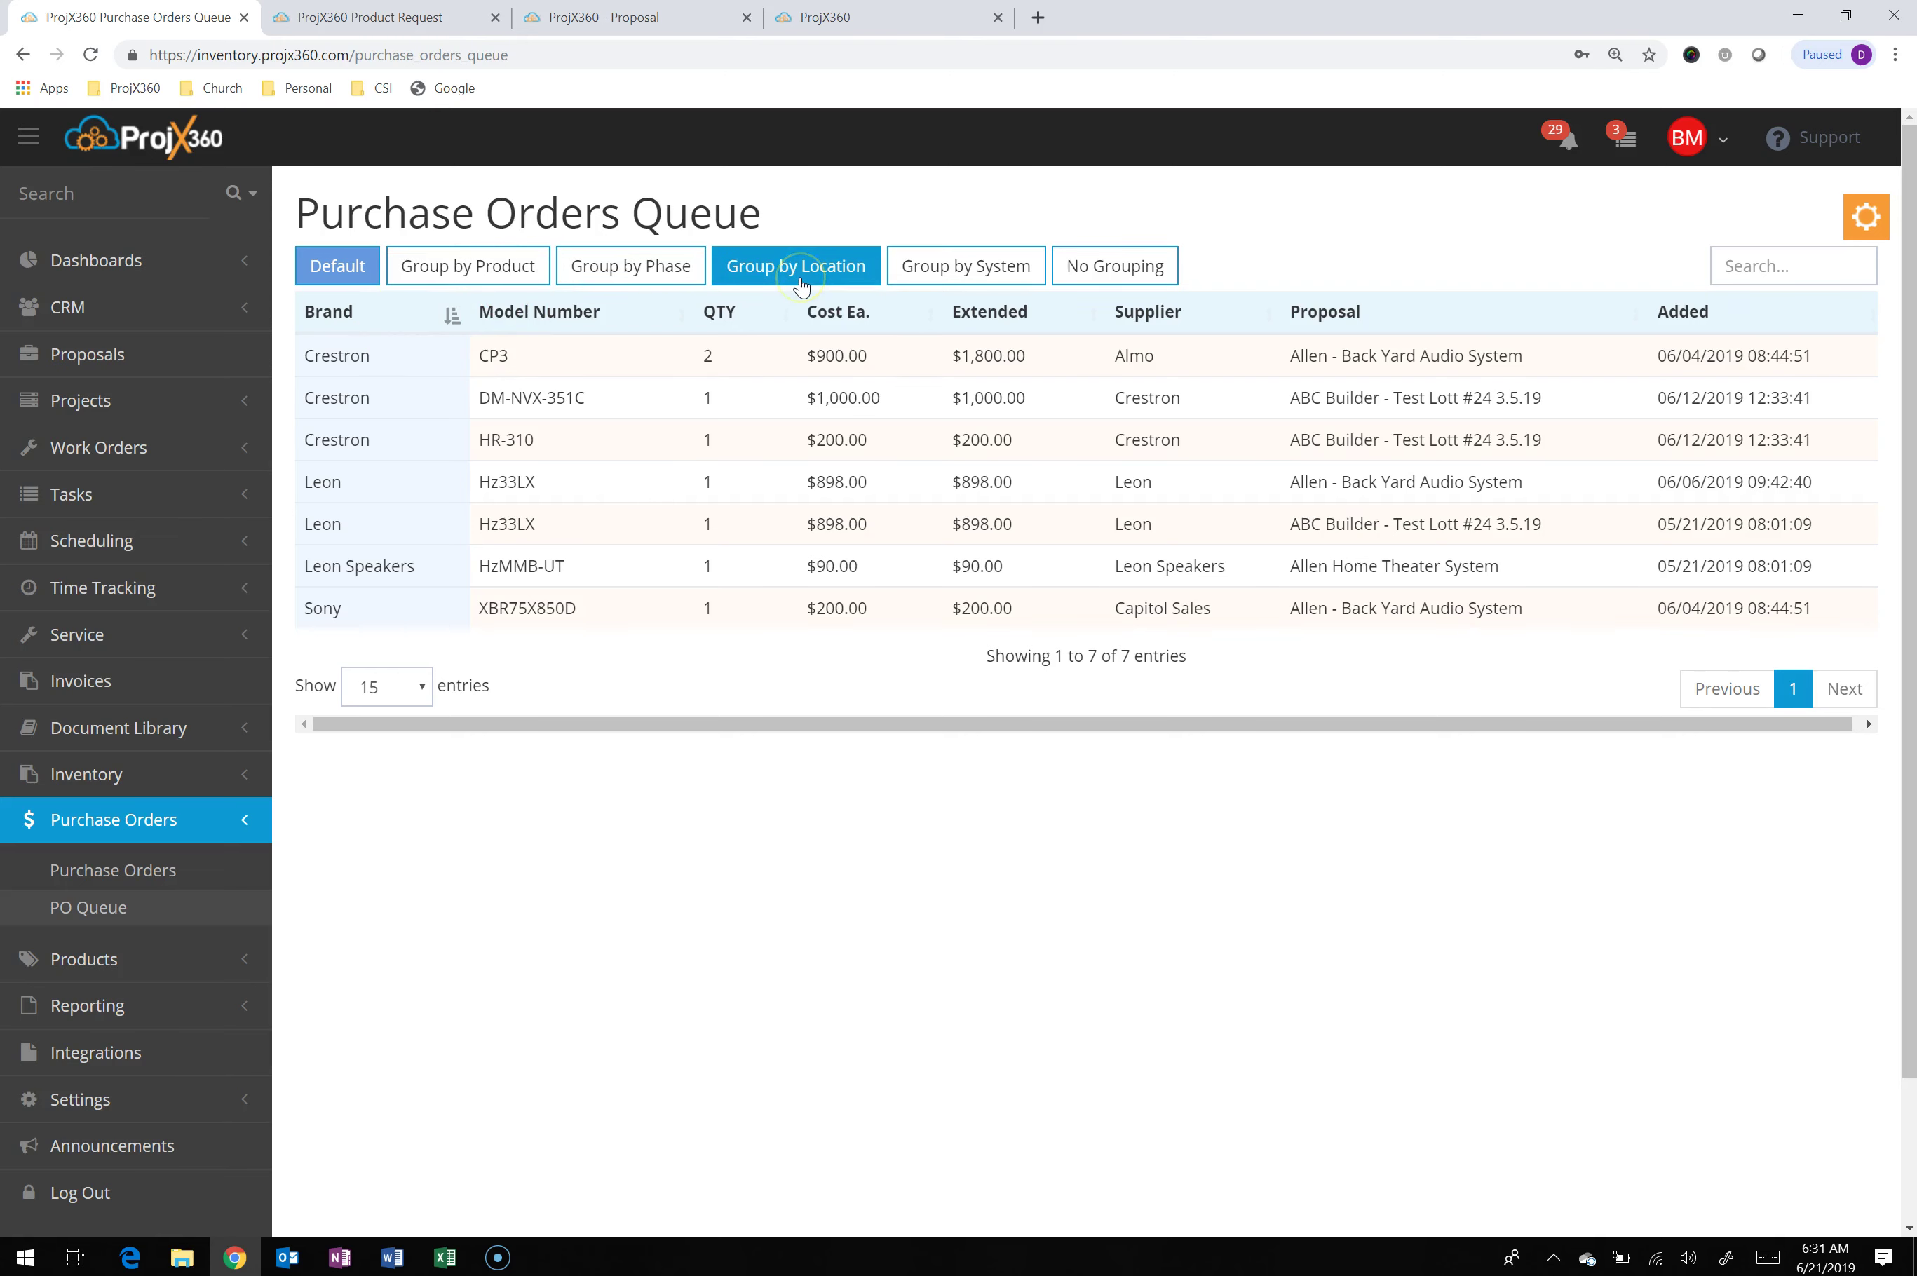
{"action": "left_click", "coordinate": [963, 278]}
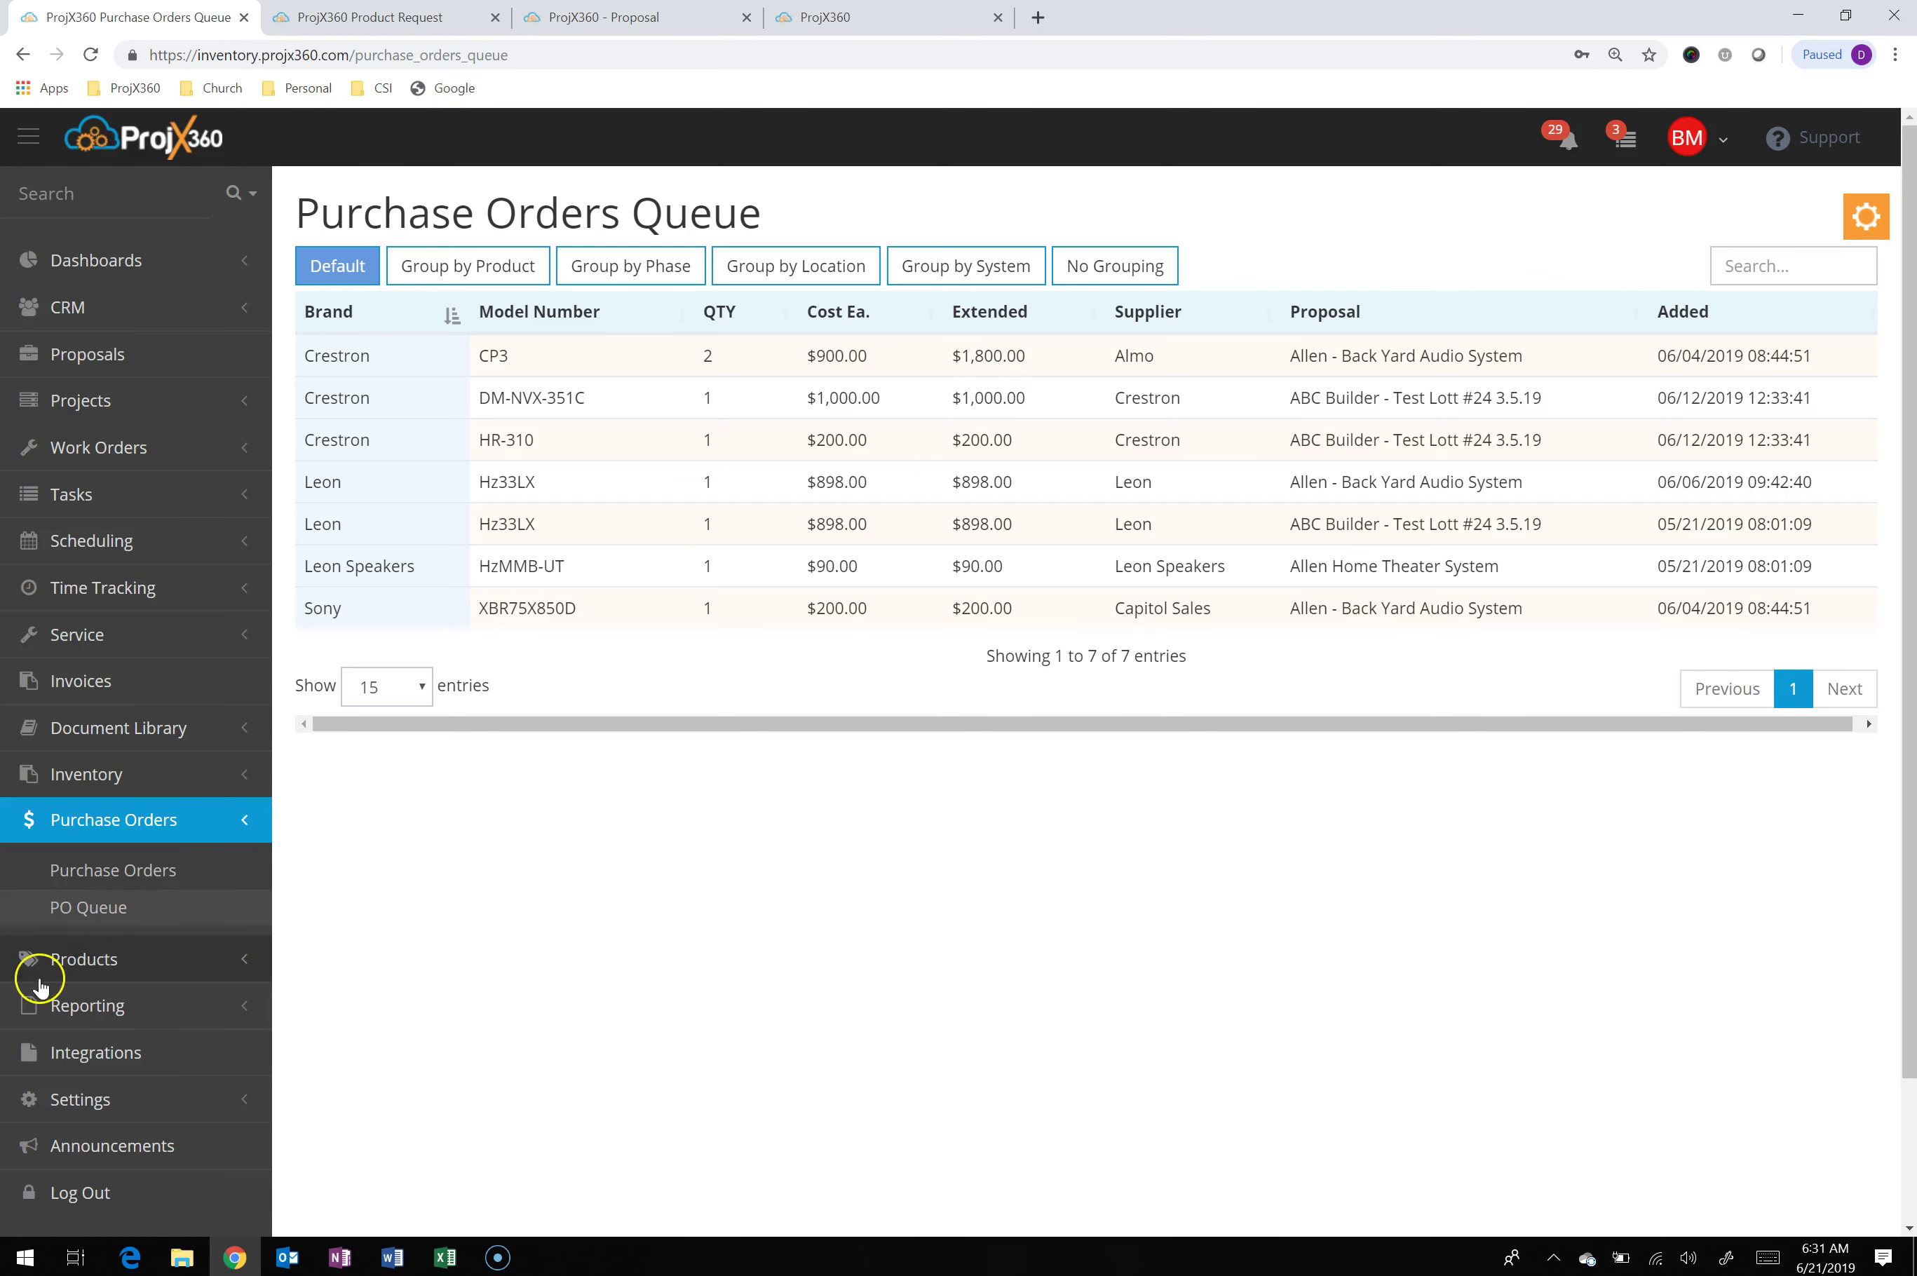
Open the Product Manager and filter the product list by "crestr"
{"action": "left_click", "coordinate": [90, 981]}
{"action": "left_click", "coordinate": [94, 972]}
{"action": "scroll", "coordinate": [85, 979], "scroll_direction": "down", "scroll_amount": 3}
{"action": "left_click", "coordinate": [62, 746]}
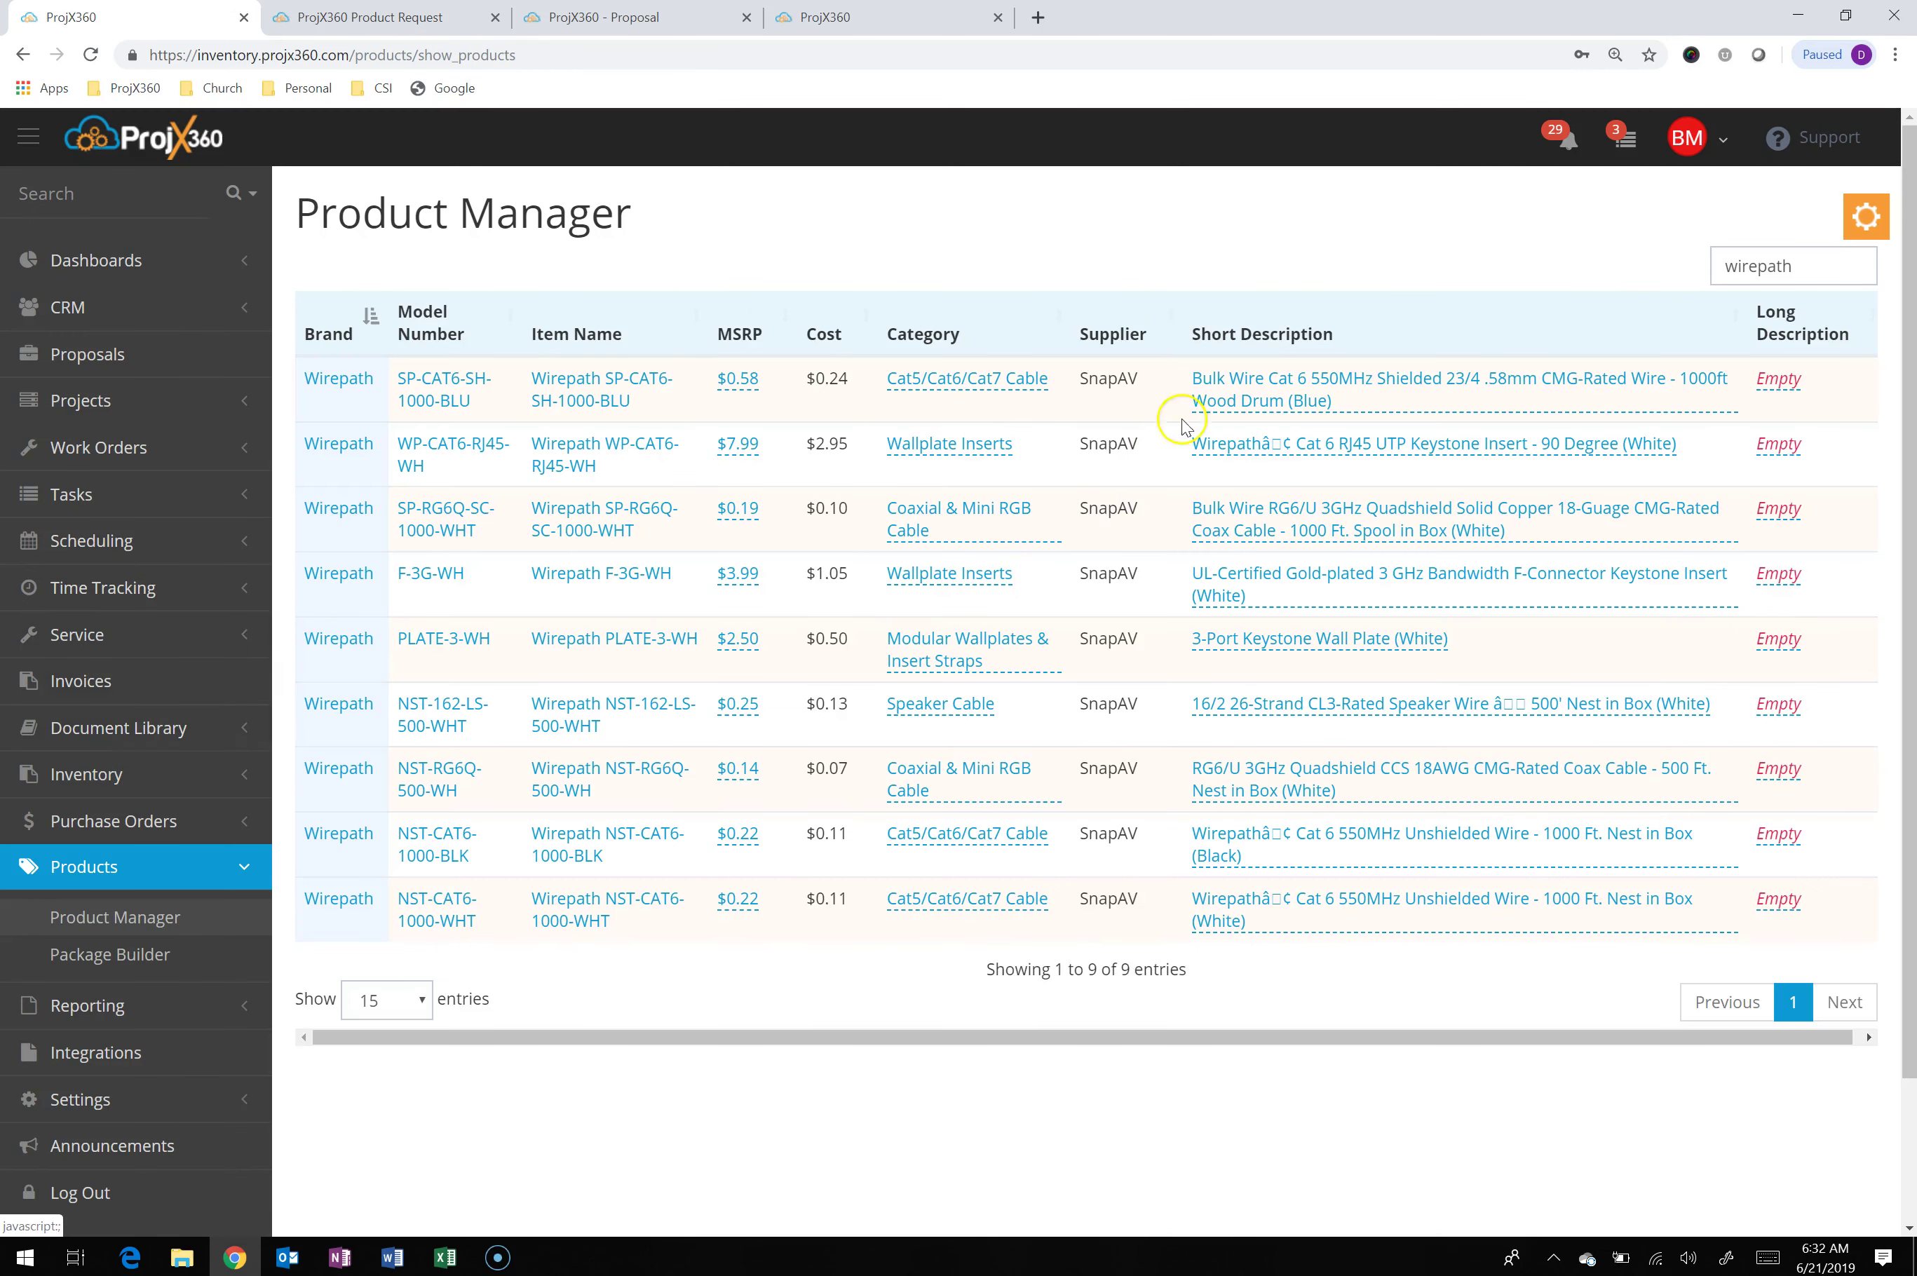
{"action": "left_click_drag", "start_coordinate": [1847, 267], "coordinate": [1691, 277]}
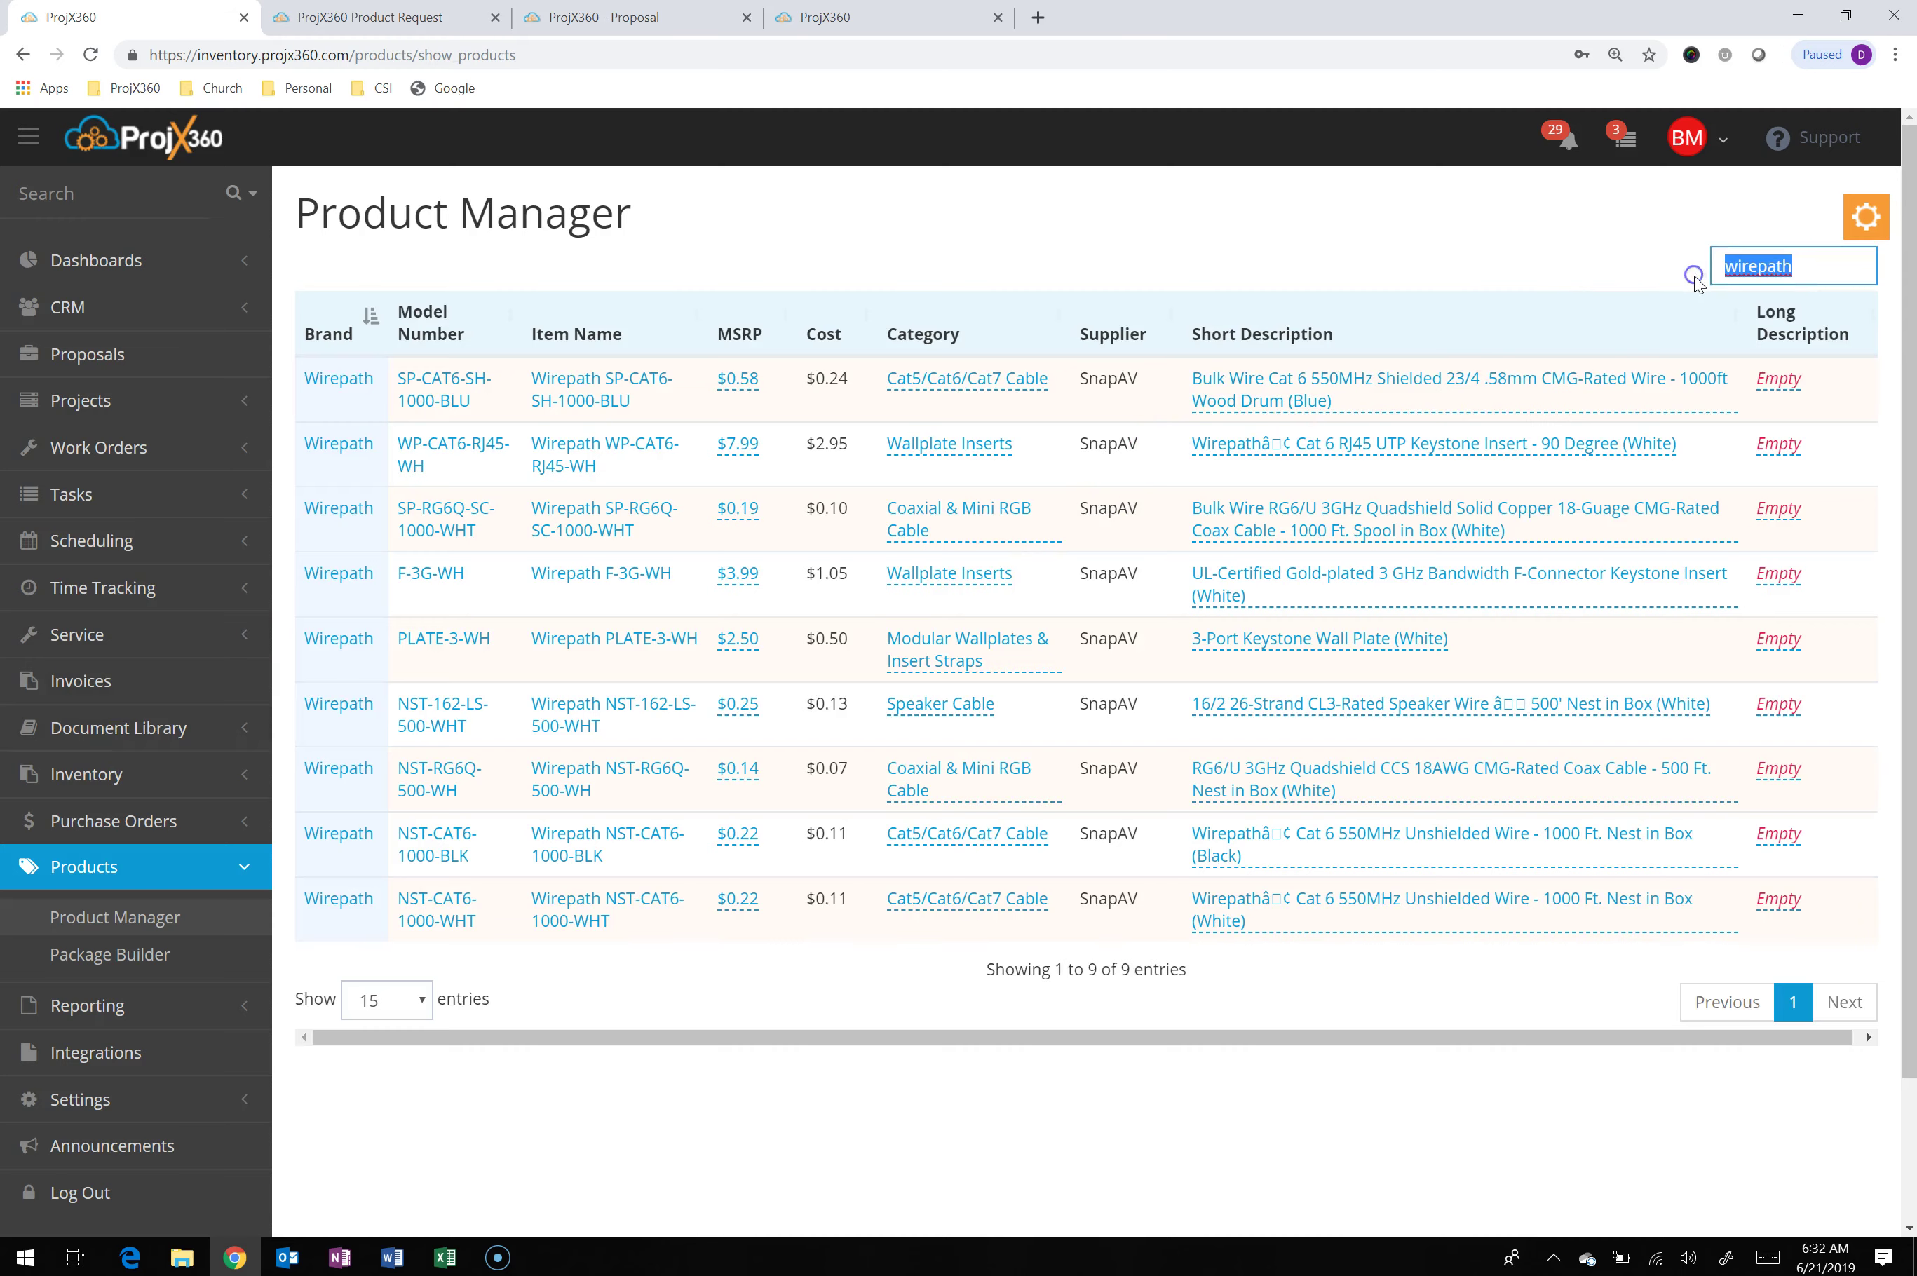
{"action": "type", "text": "crestr"}
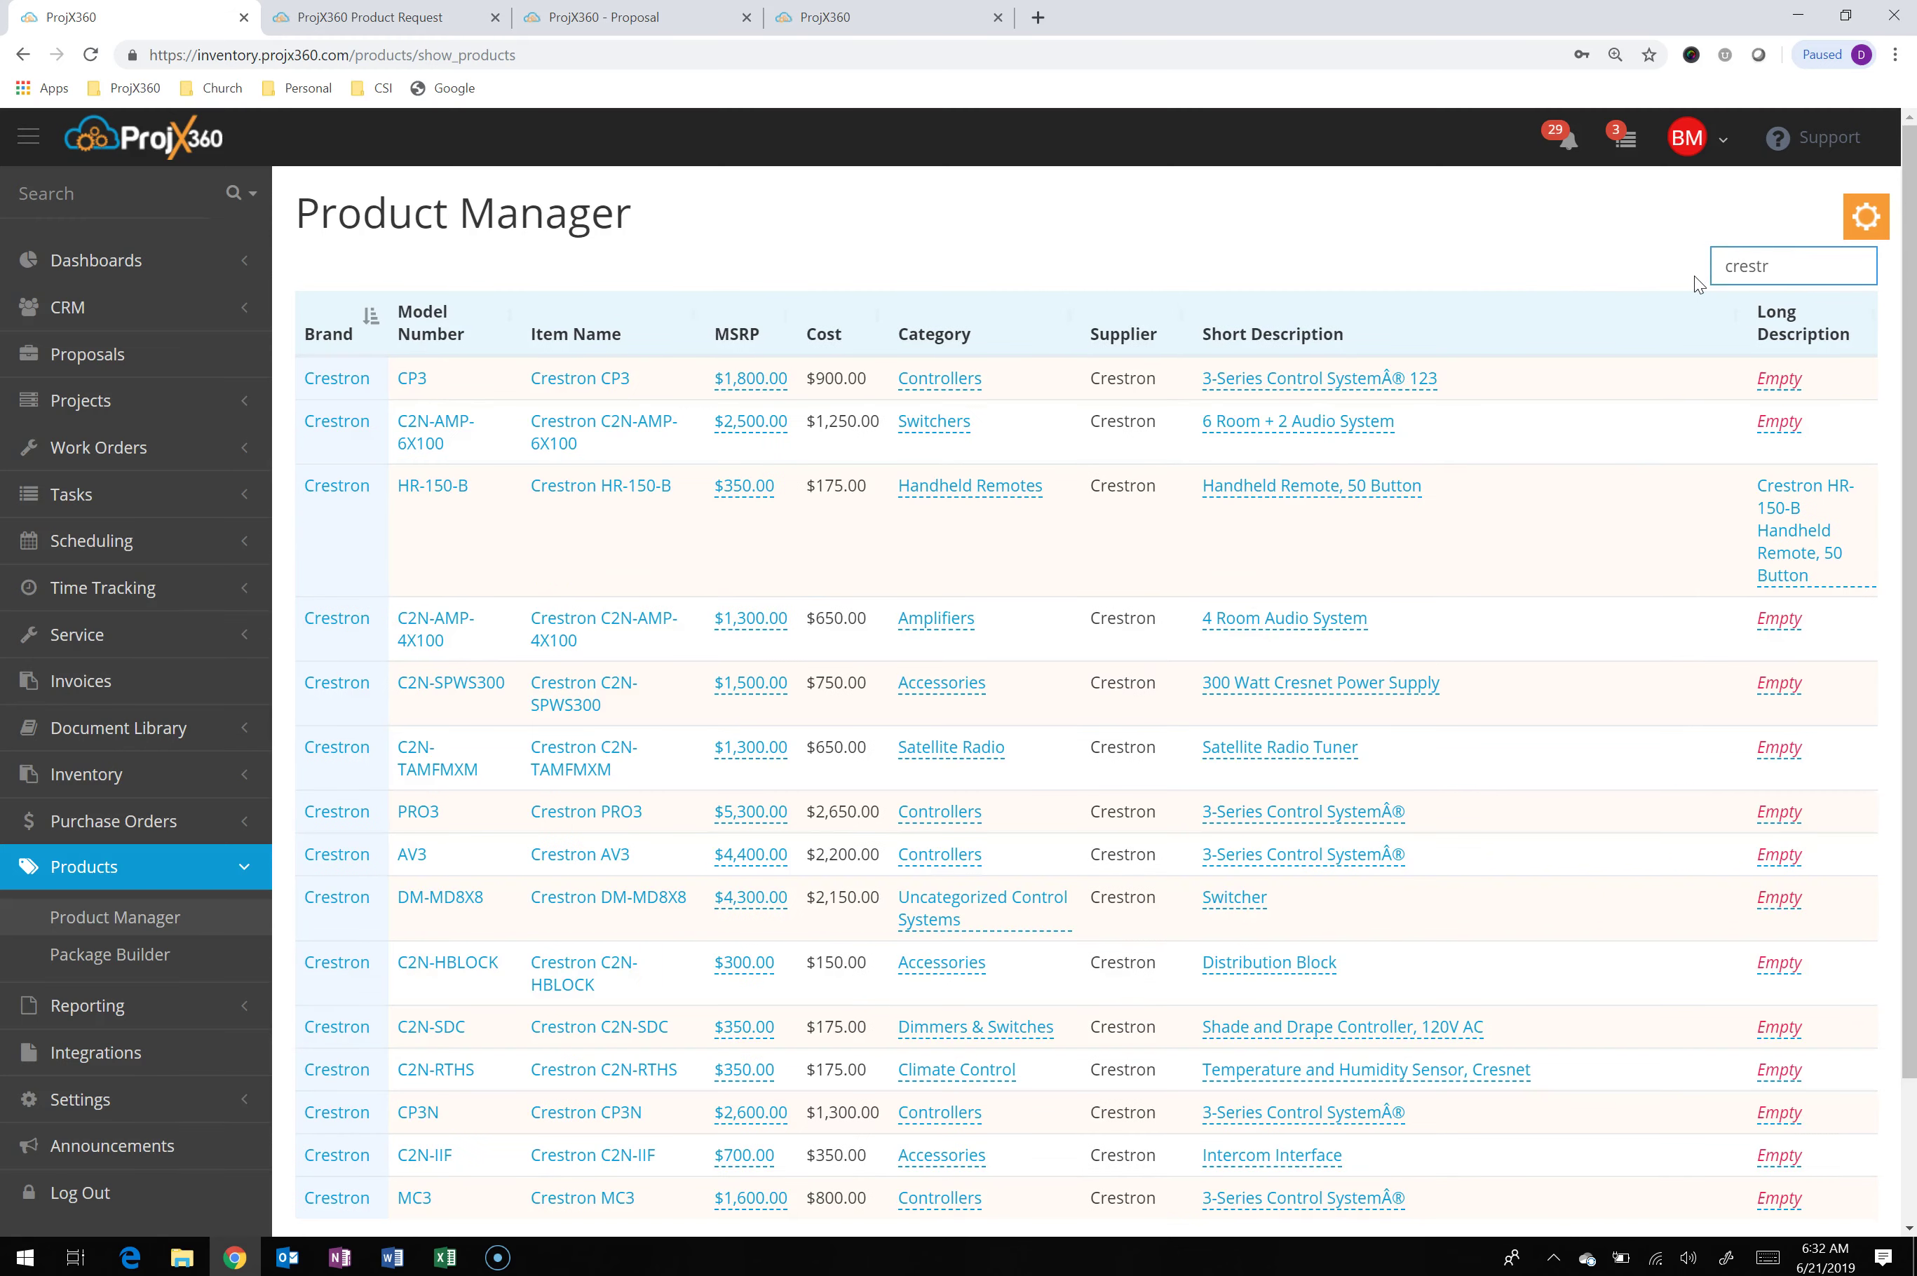
Start a new purchase order for the Crestron products CP3, C2N-AMP-6X100 and HR-150-B
{"action": "left_click", "coordinate": [466, 383]}
{"action": "left_click", "coordinate": [493, 437], "text": "ctrl"}
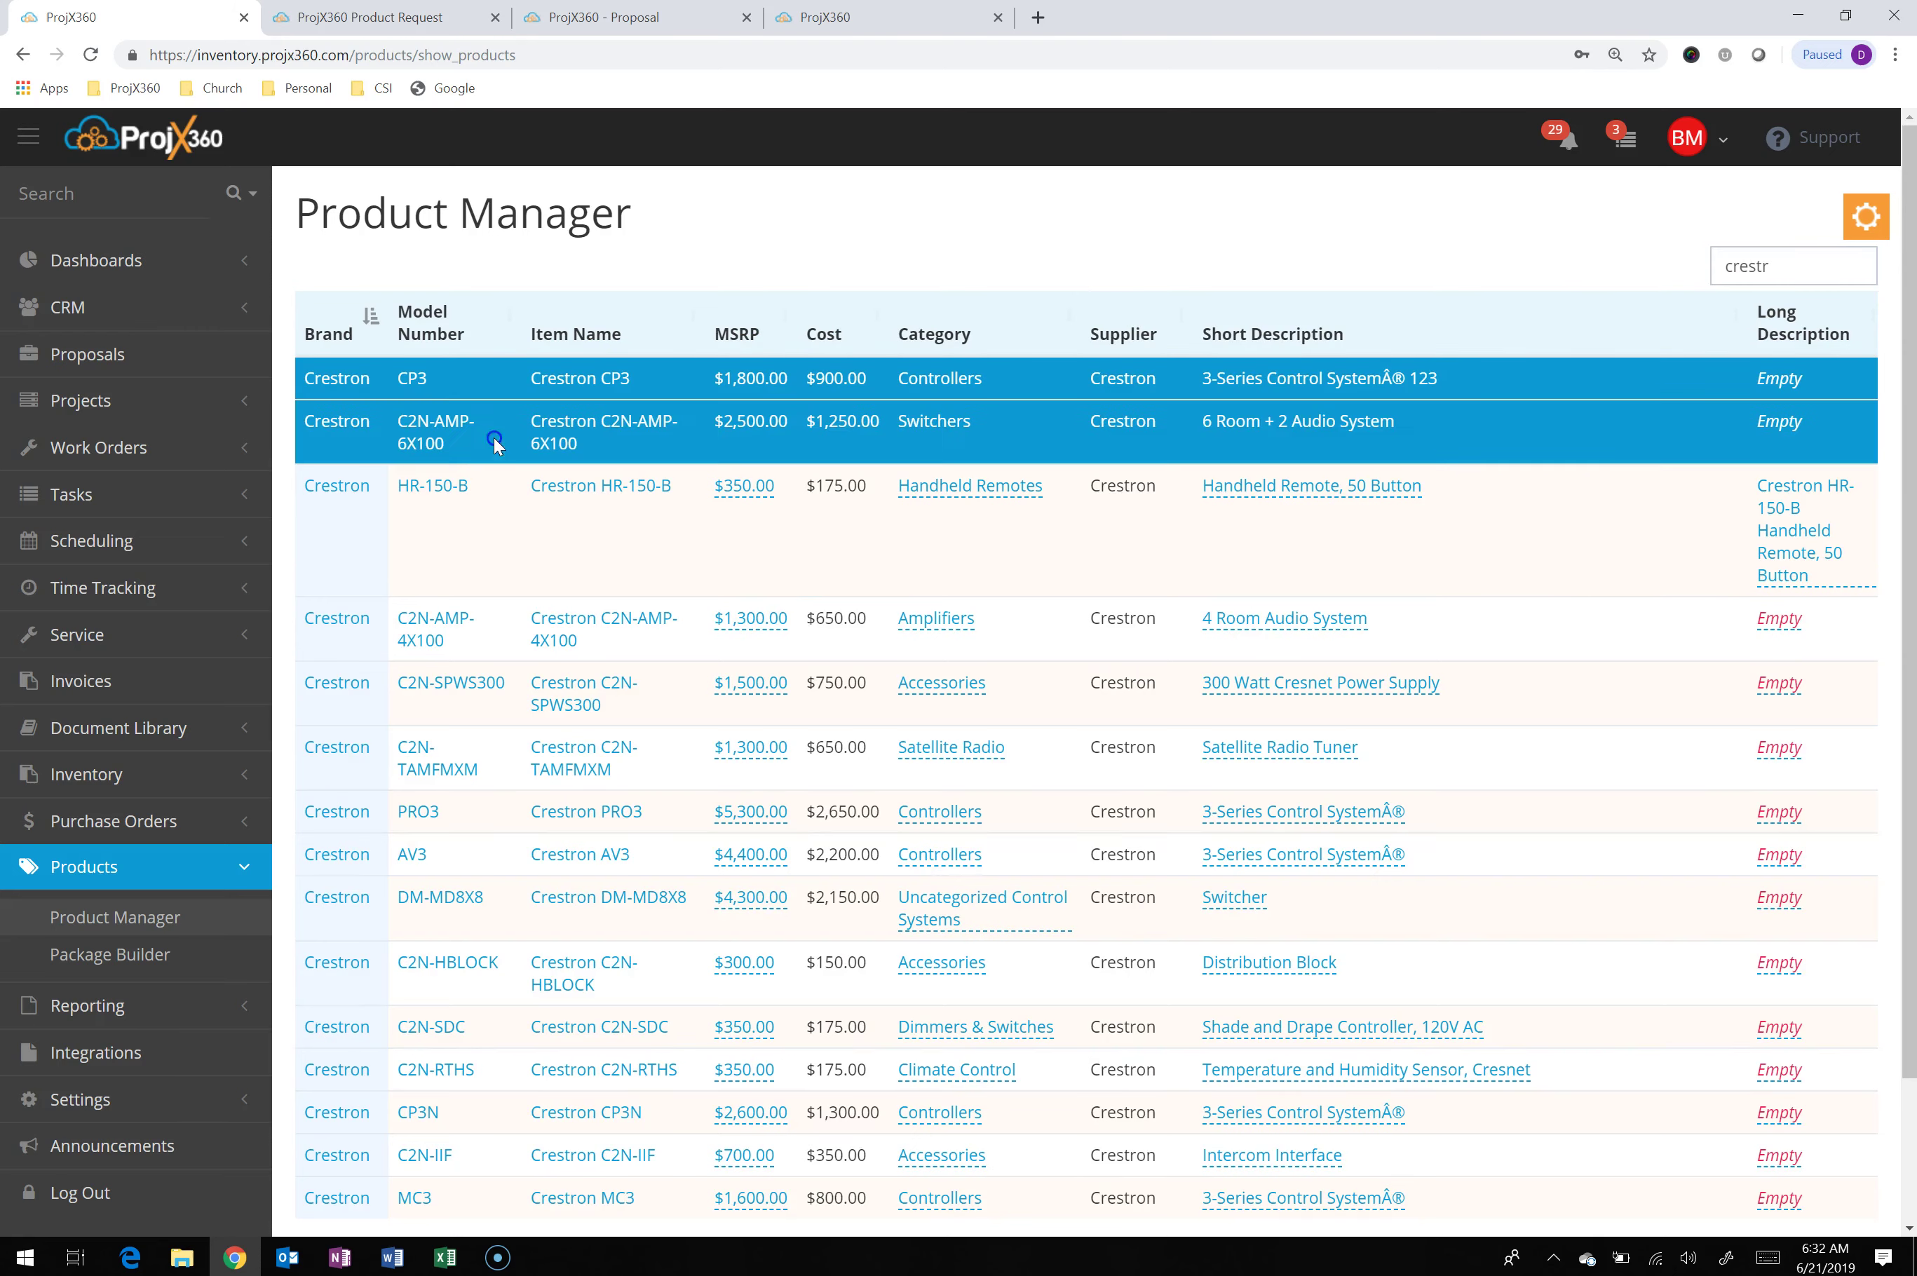
{"action": "left_click", "coordinate": [486, 544], "text": "ctrl"}
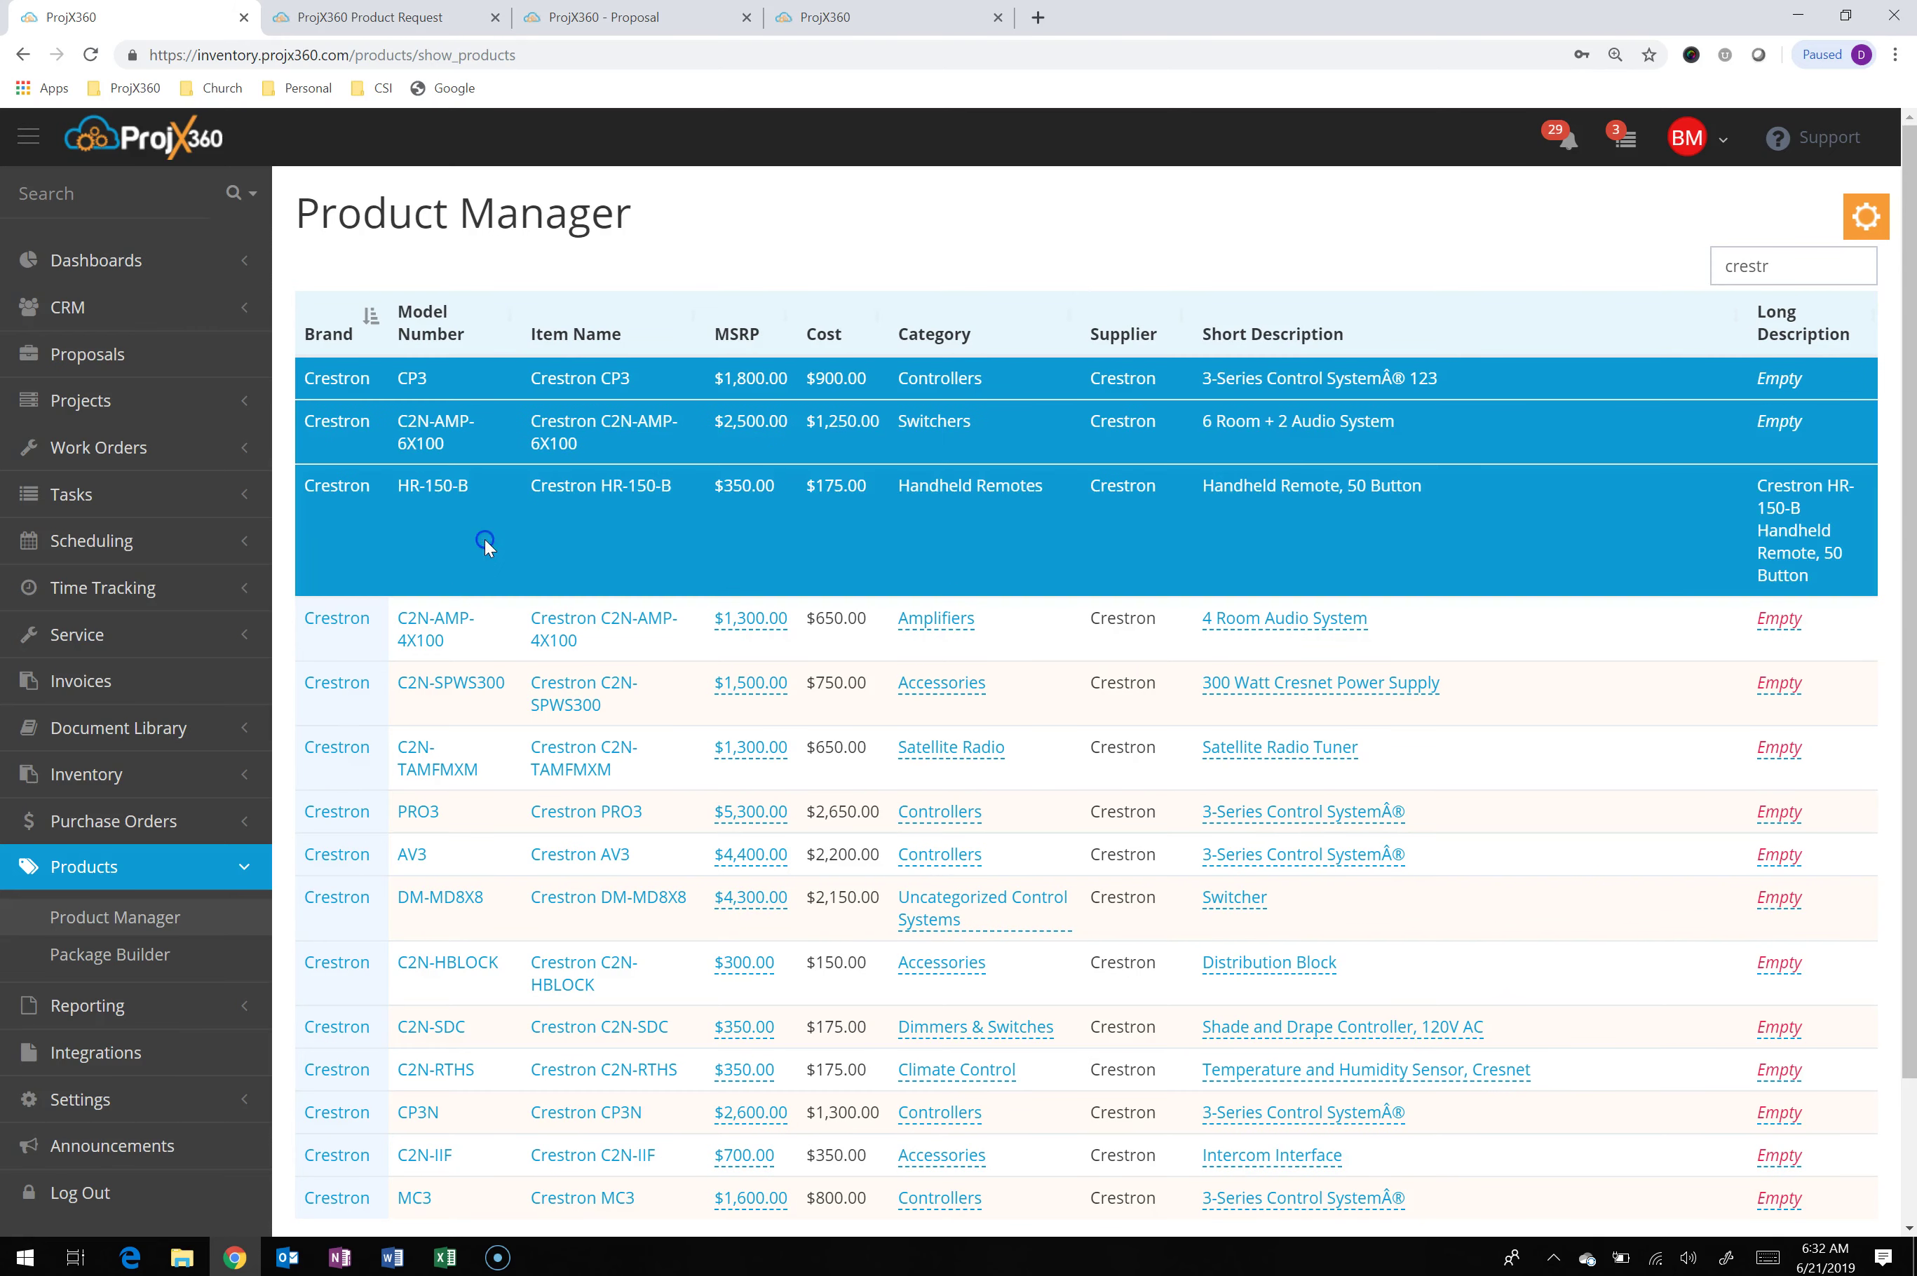
{"action": "left_click", "coordinate": [1867, 229]}
{"action": "left_click", "coordinate": [1727, 520]}
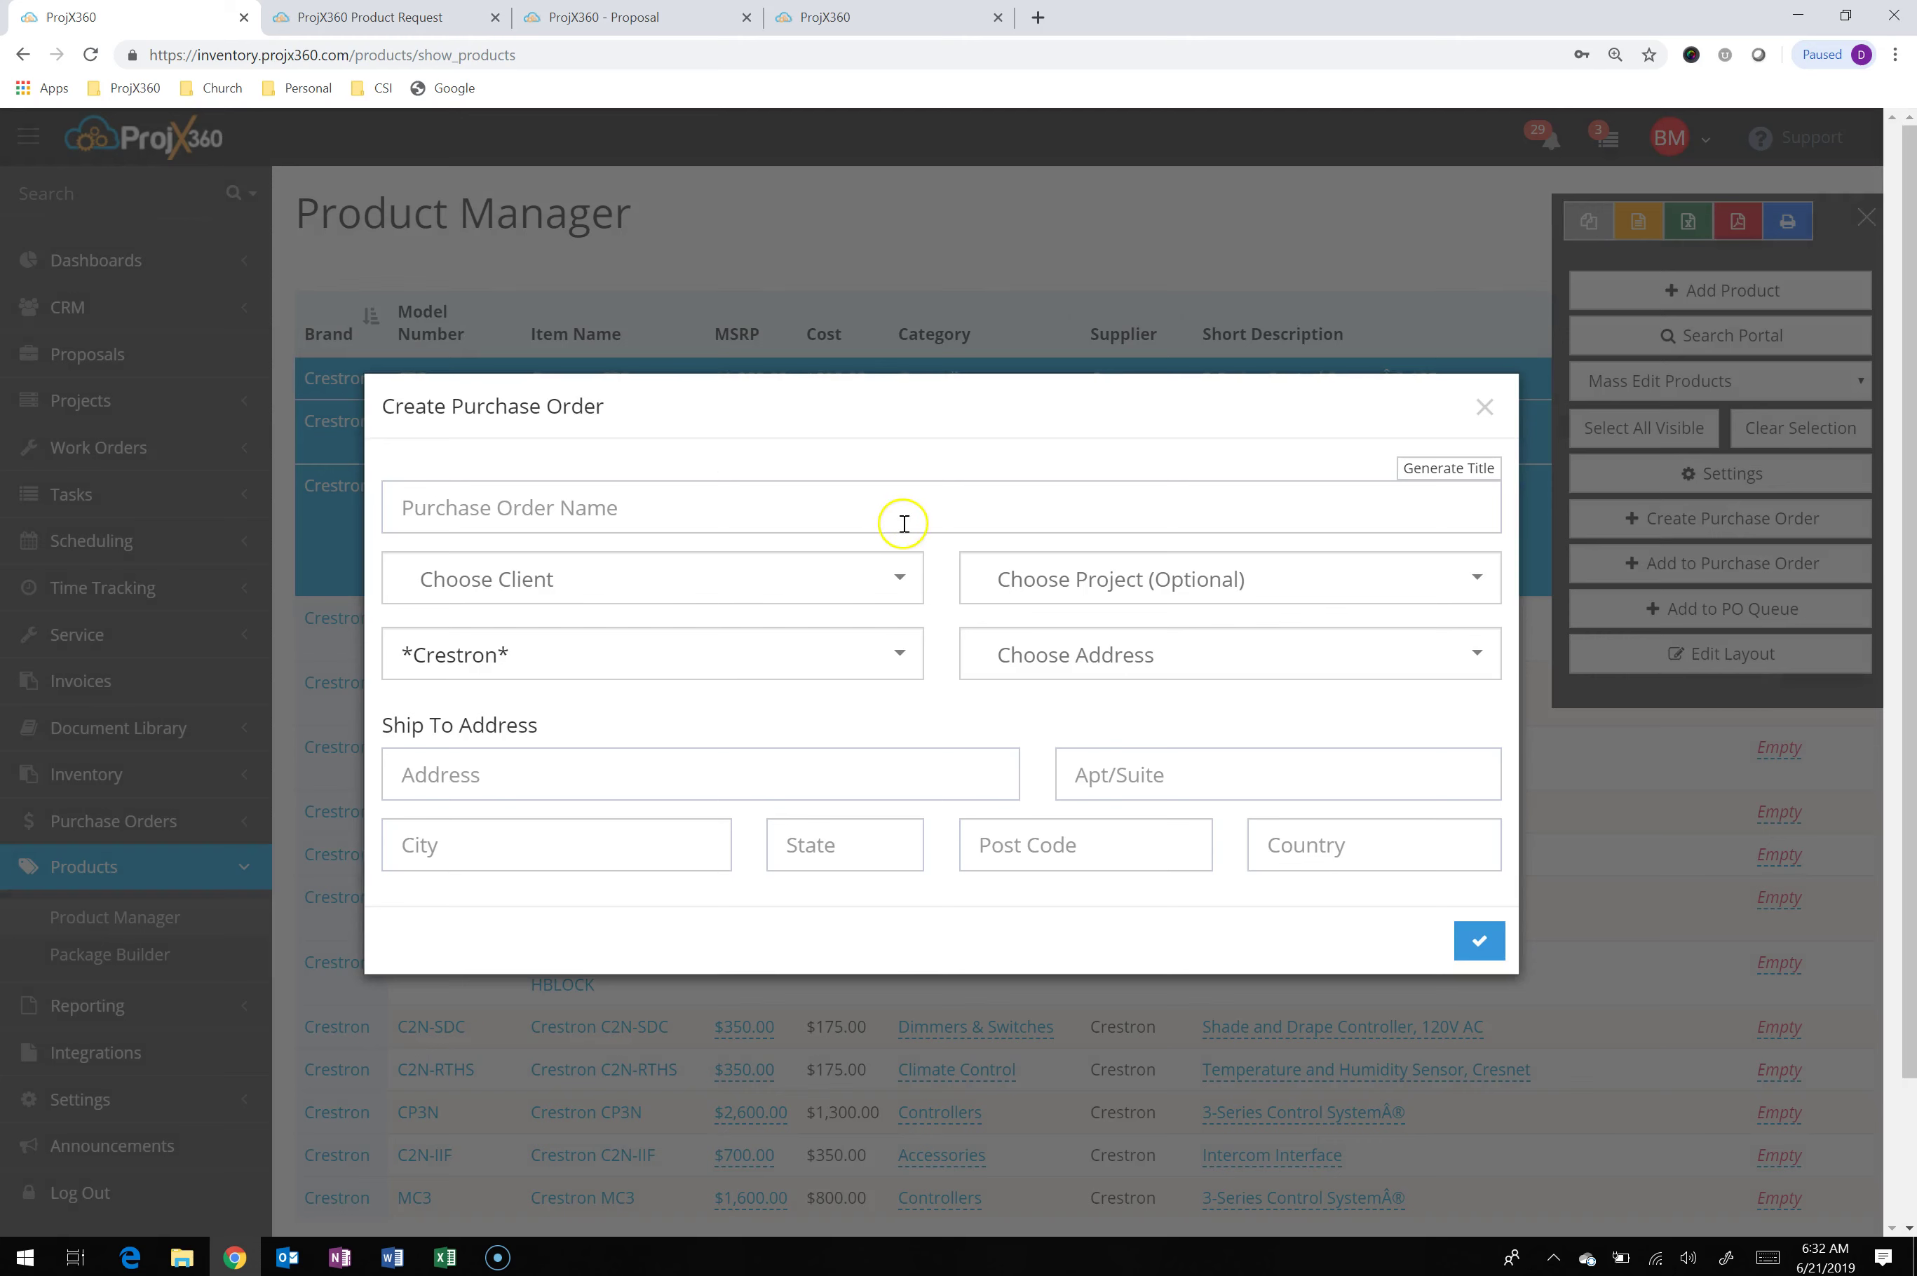
Create the purchase order with a generated title, client Creative Sound and the Main Warehouse as ship-to address
{"action": "left_click", "coordinate": [1413, 476]}
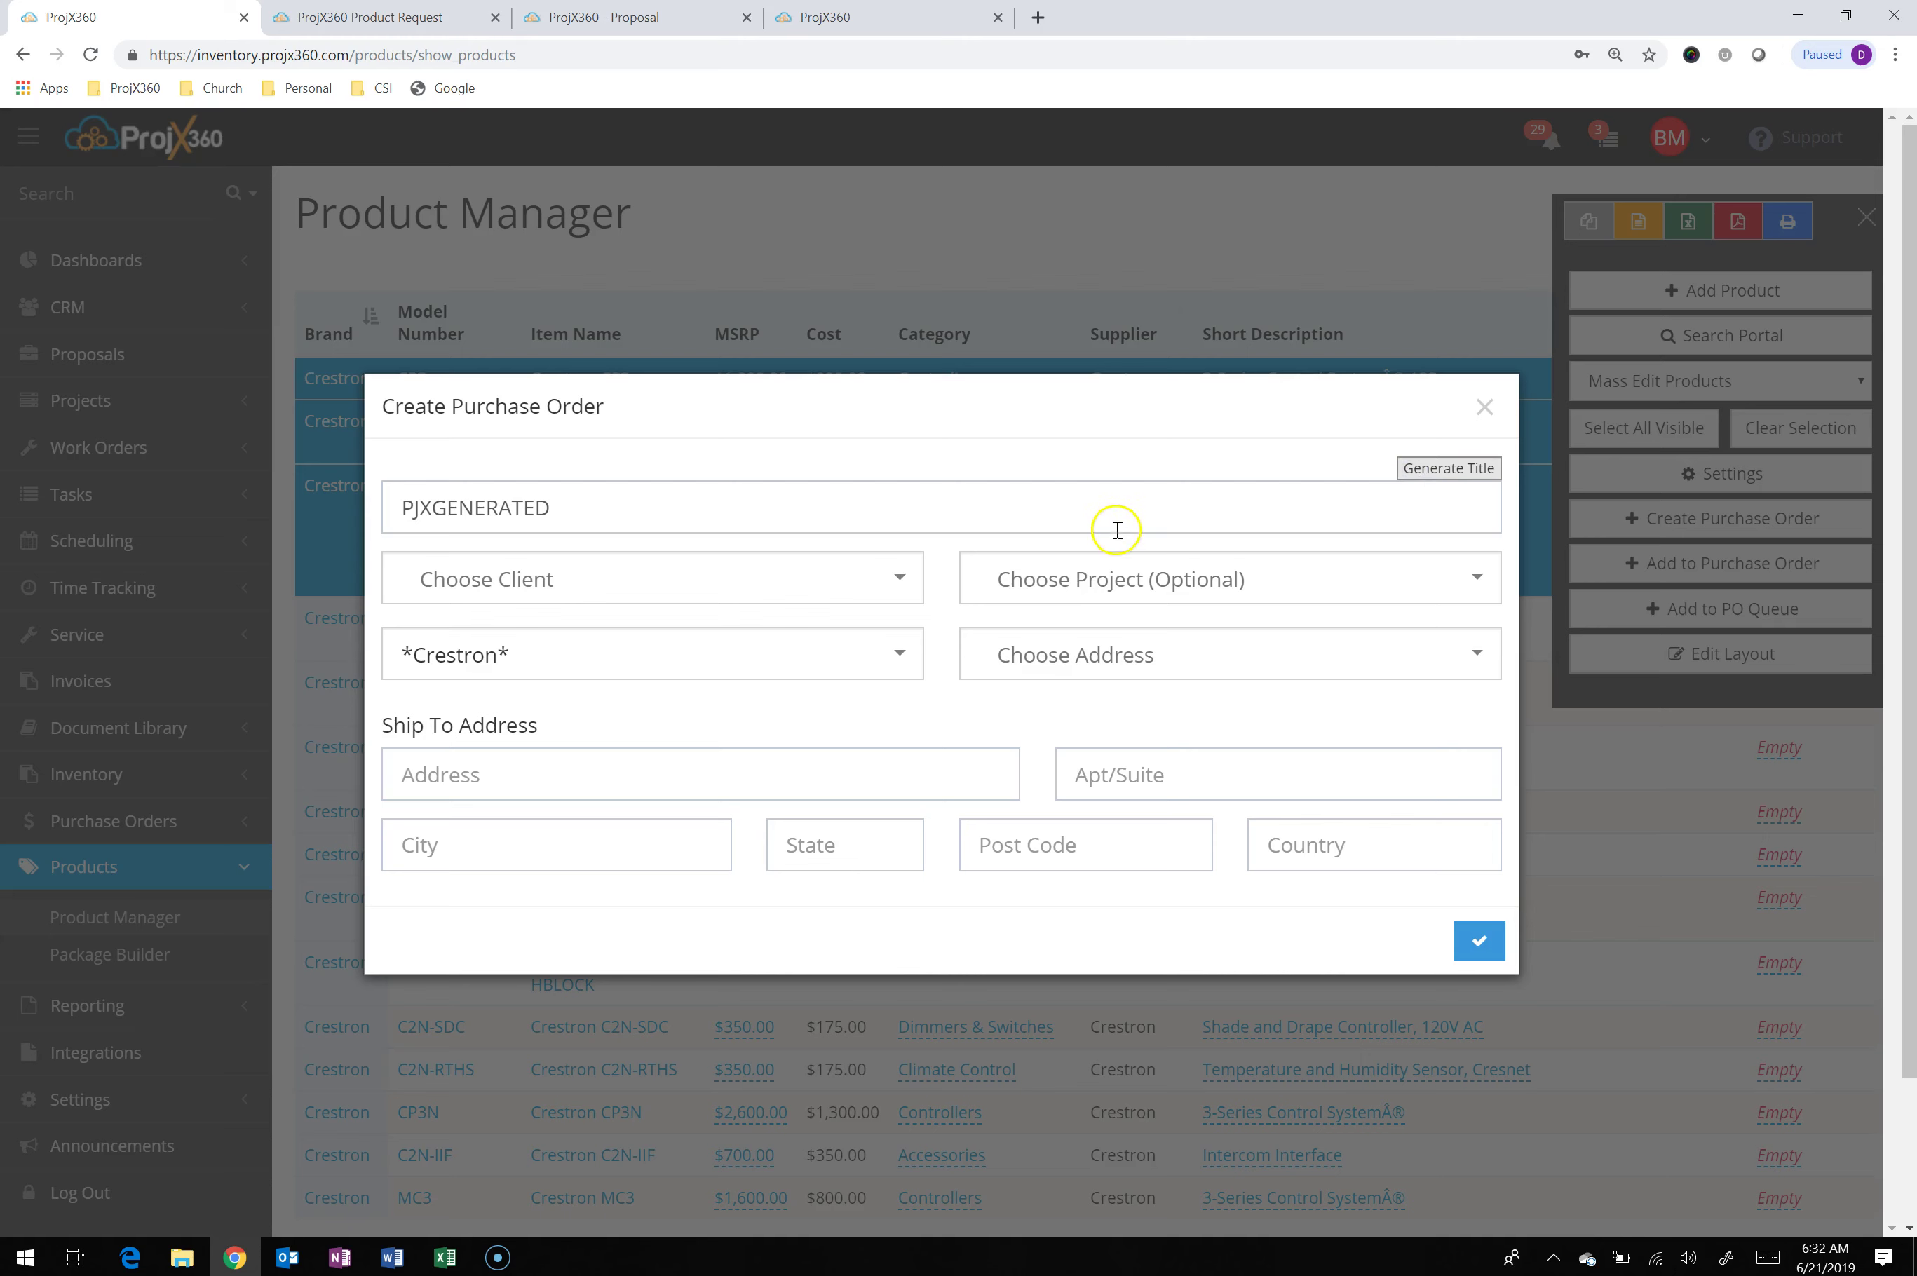
{"action": "left_click", "coordinate": [917, 576]}
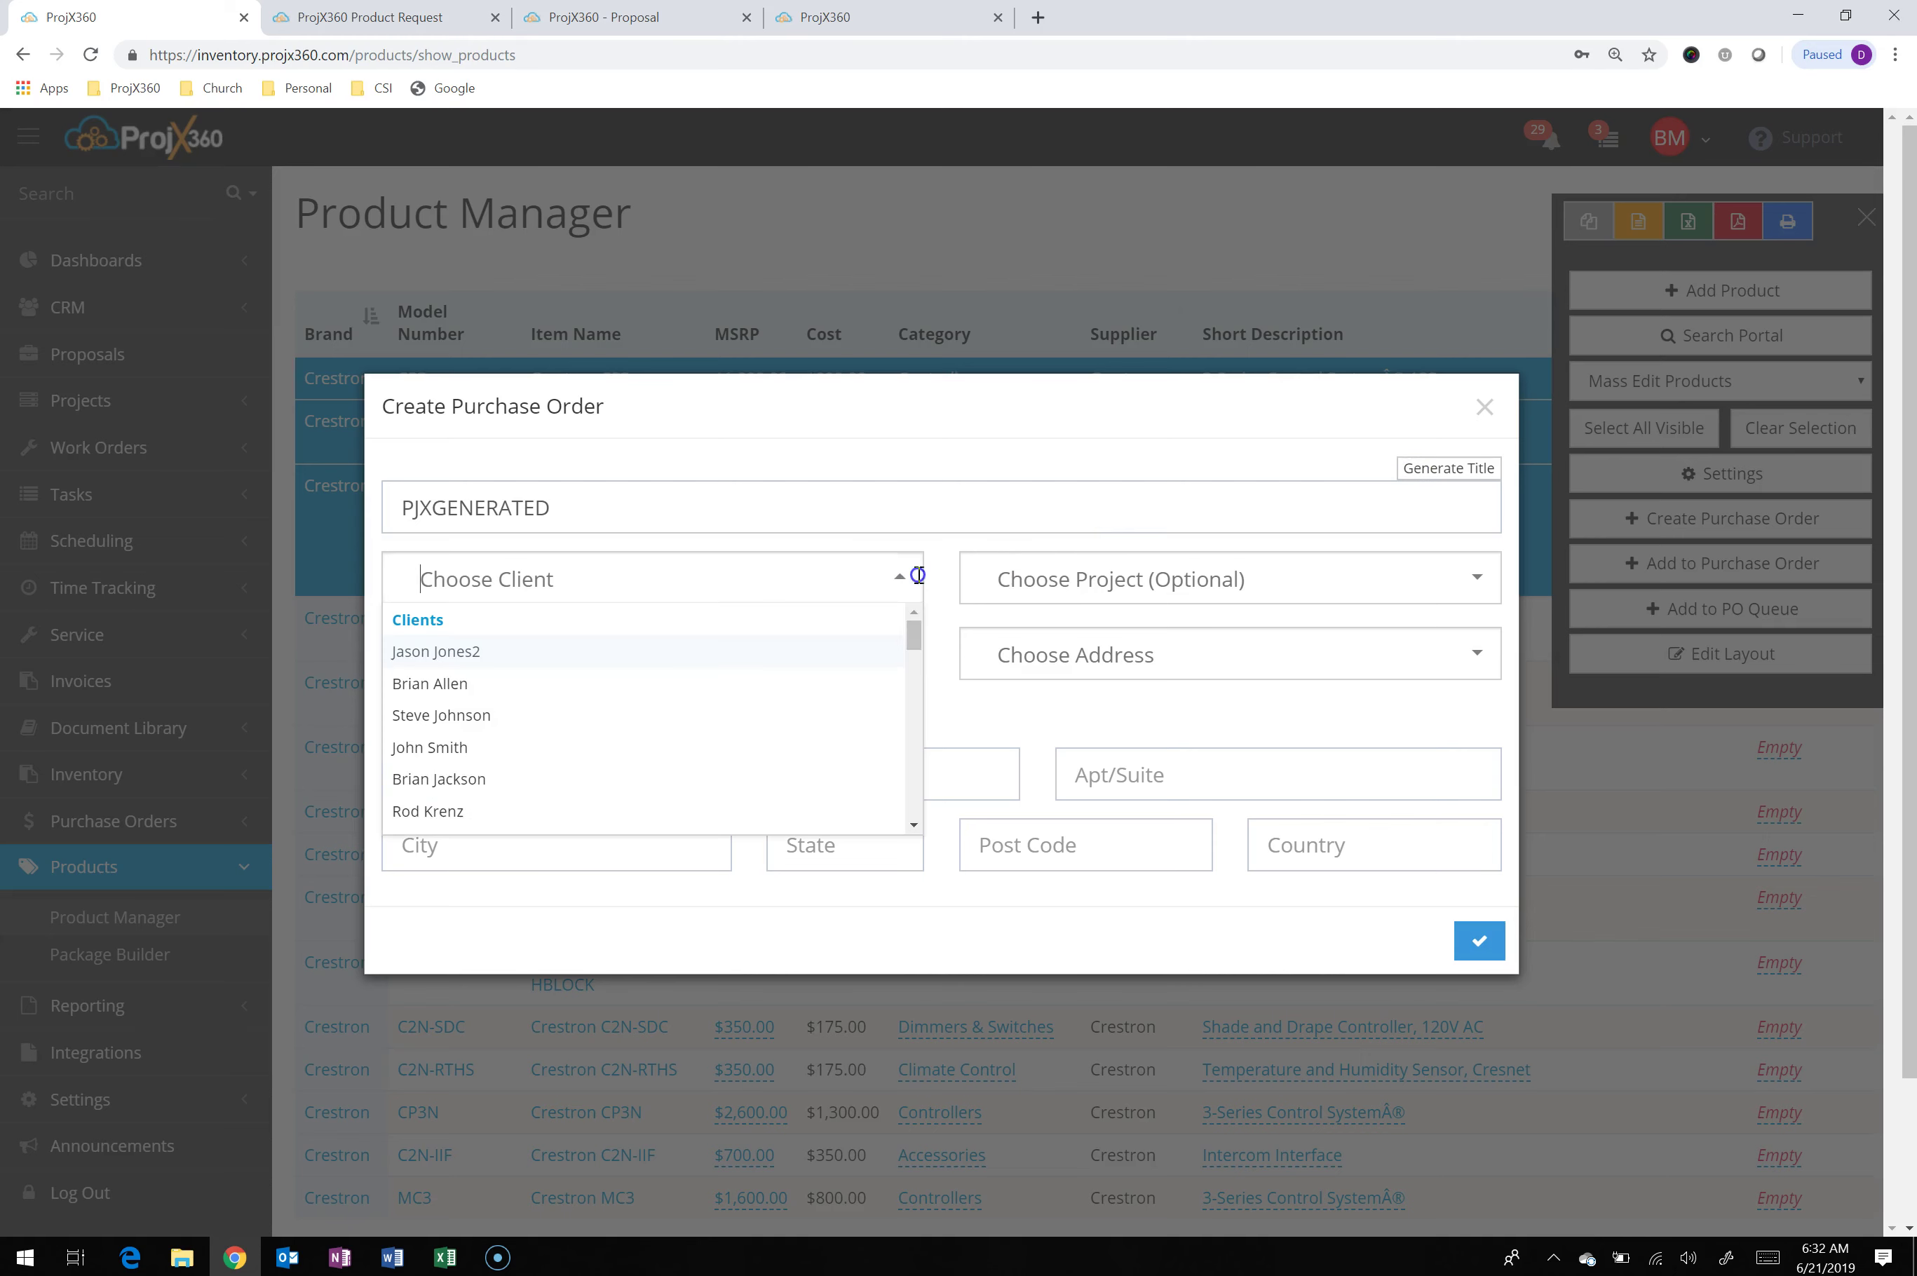
{"action": "type", "text": "crea"}
{"action": "left_click", "coordinate": [495, 652]}
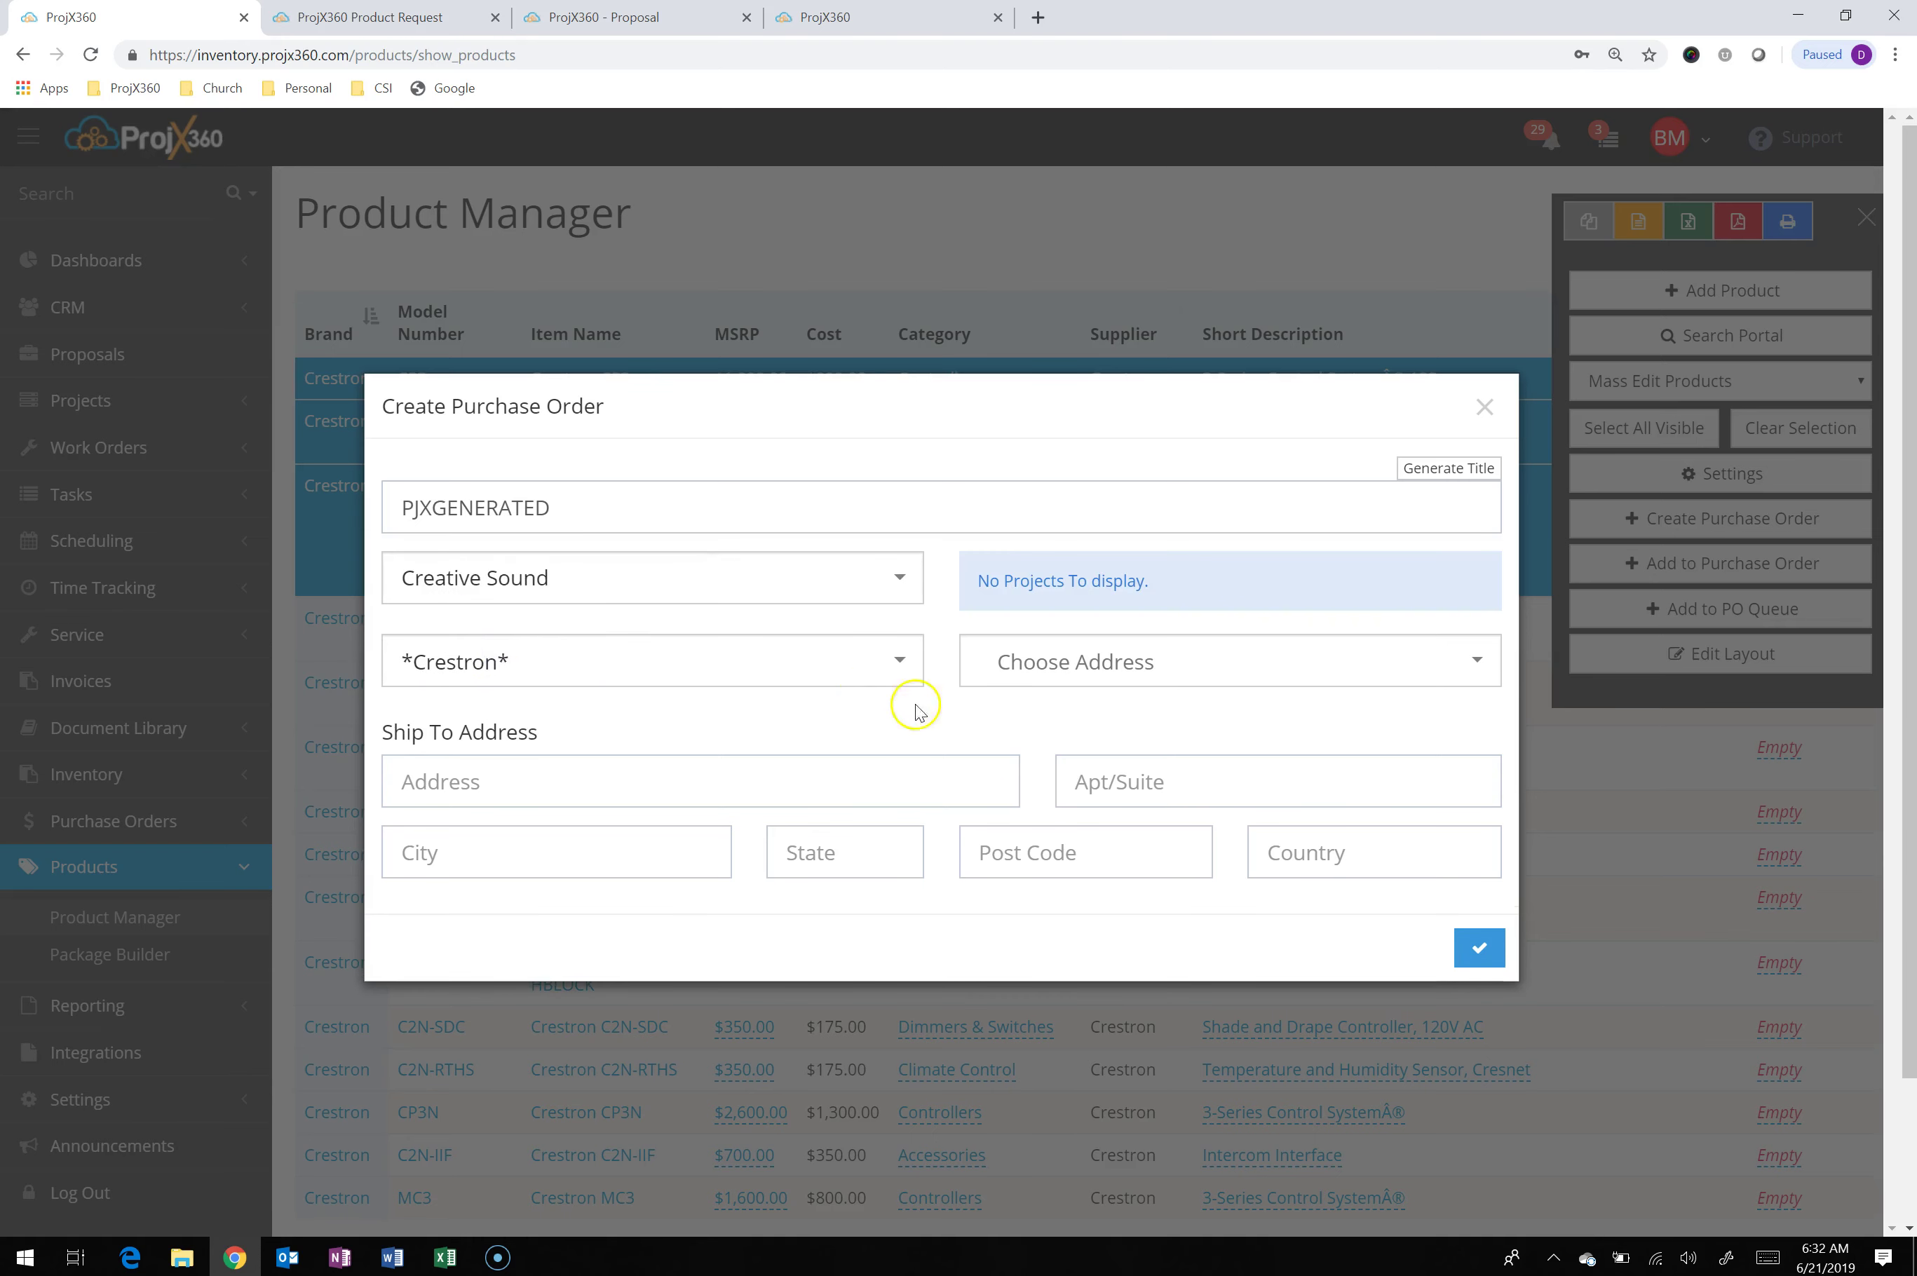
{"action": "left_click", "coordinate": [1220, 661]}
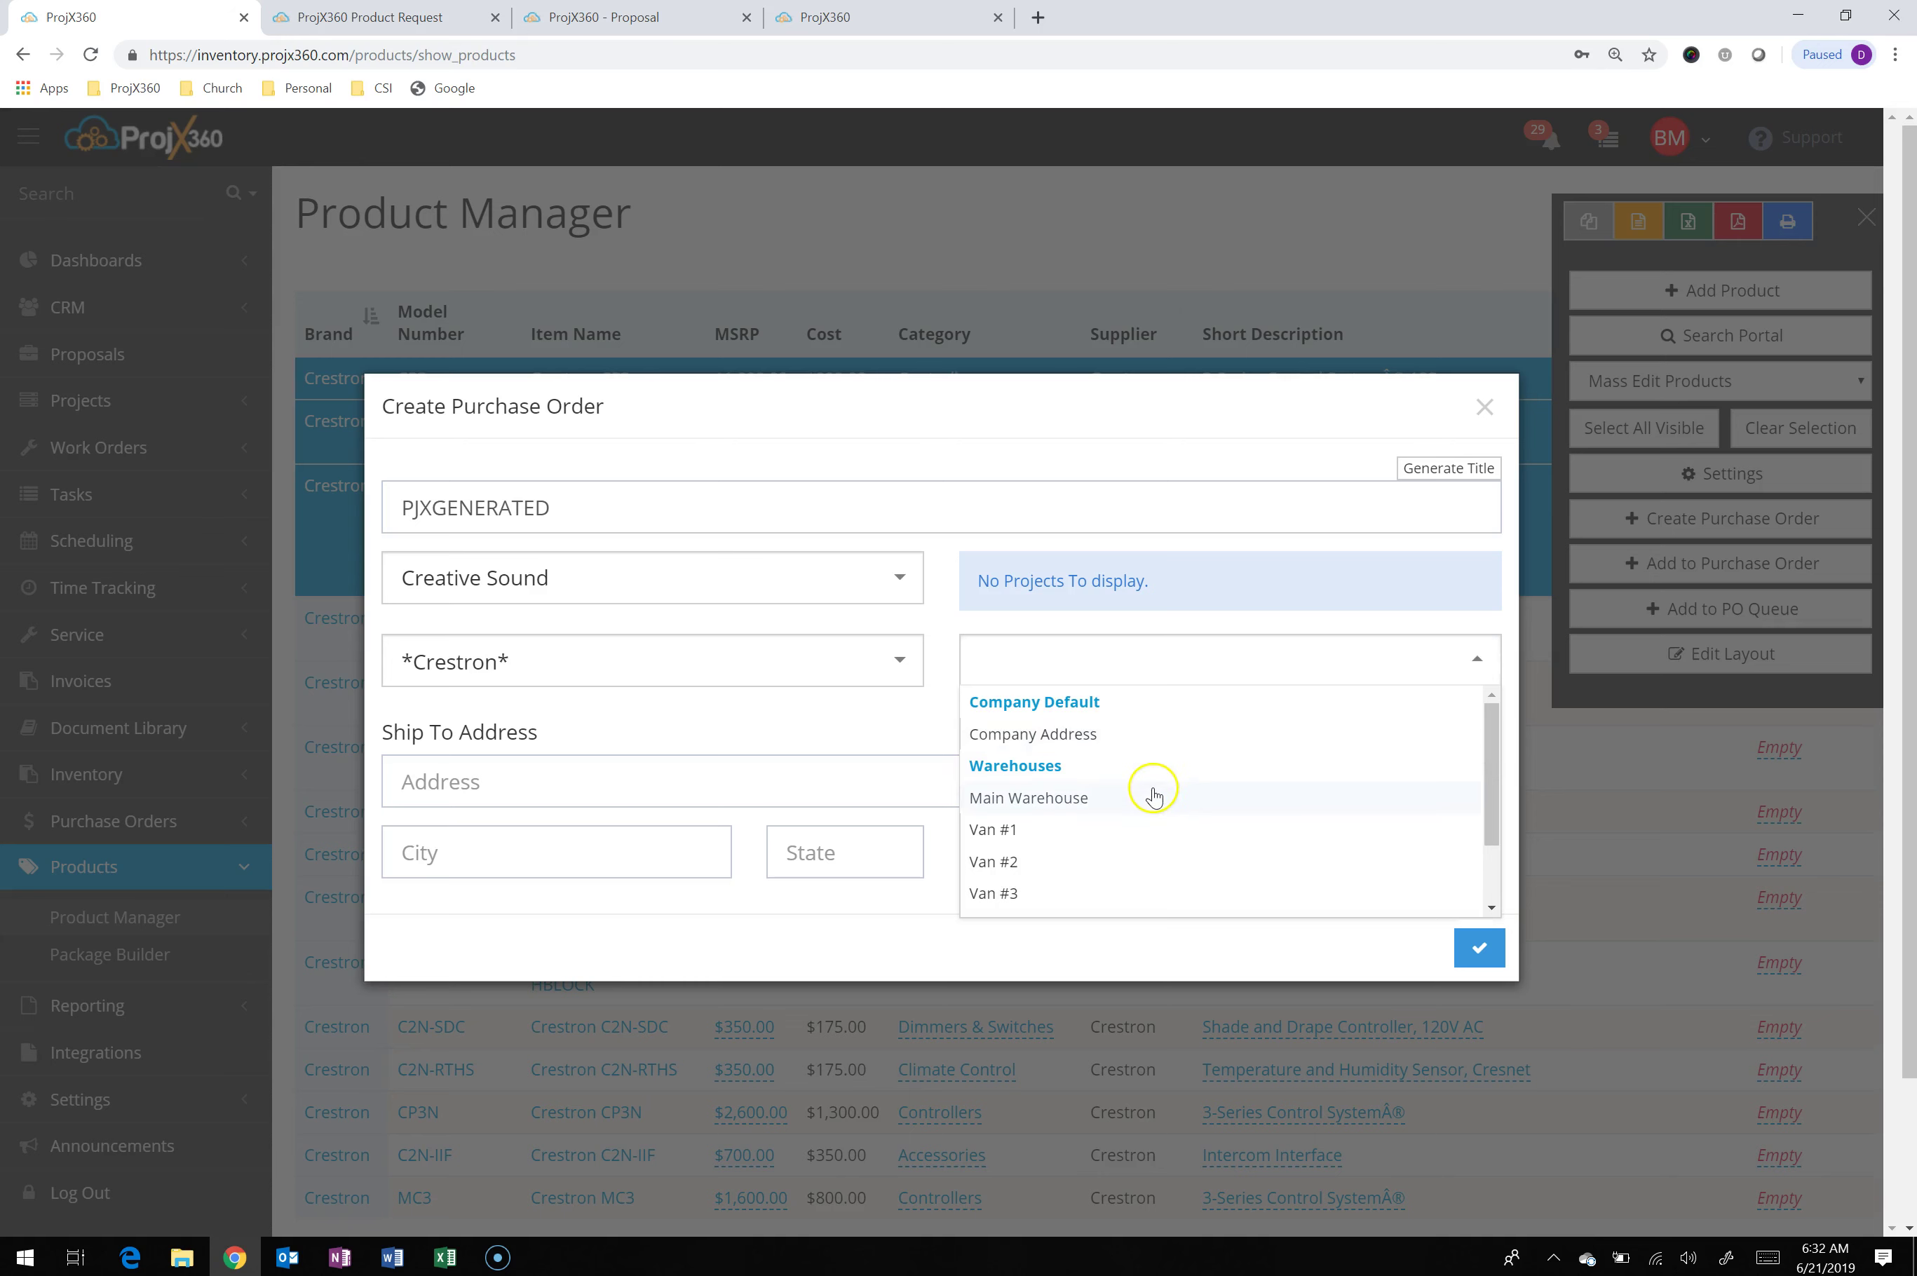
{"action": "left_click", "coordinate": [1153, 789]}
{"action": "left_click", "coordinate": [1485, 956]}
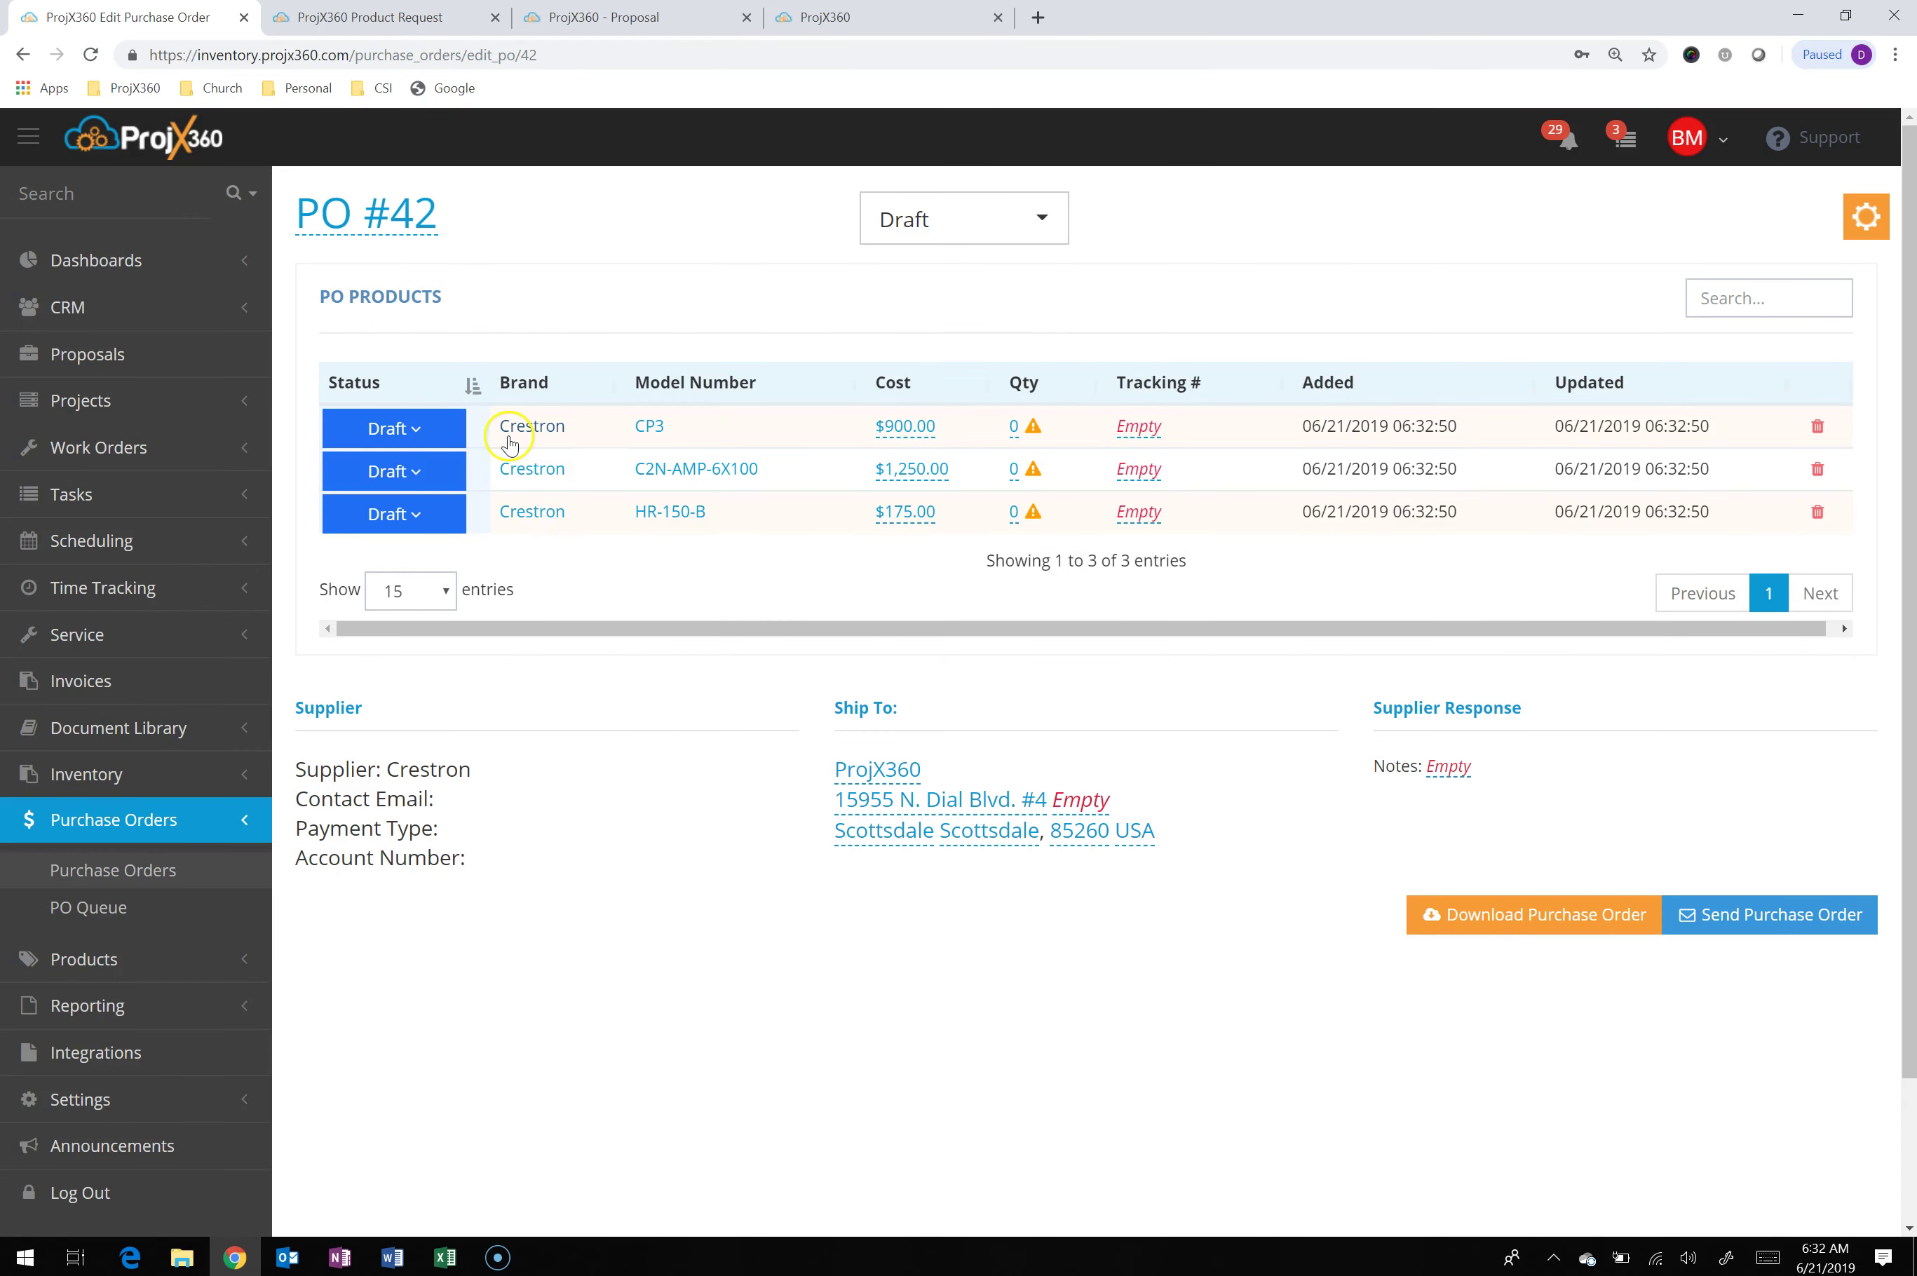
{"action": "left_click", "coordinate": [383, 223]}
{"action": "left_click", "coordinate": [384, 227]}
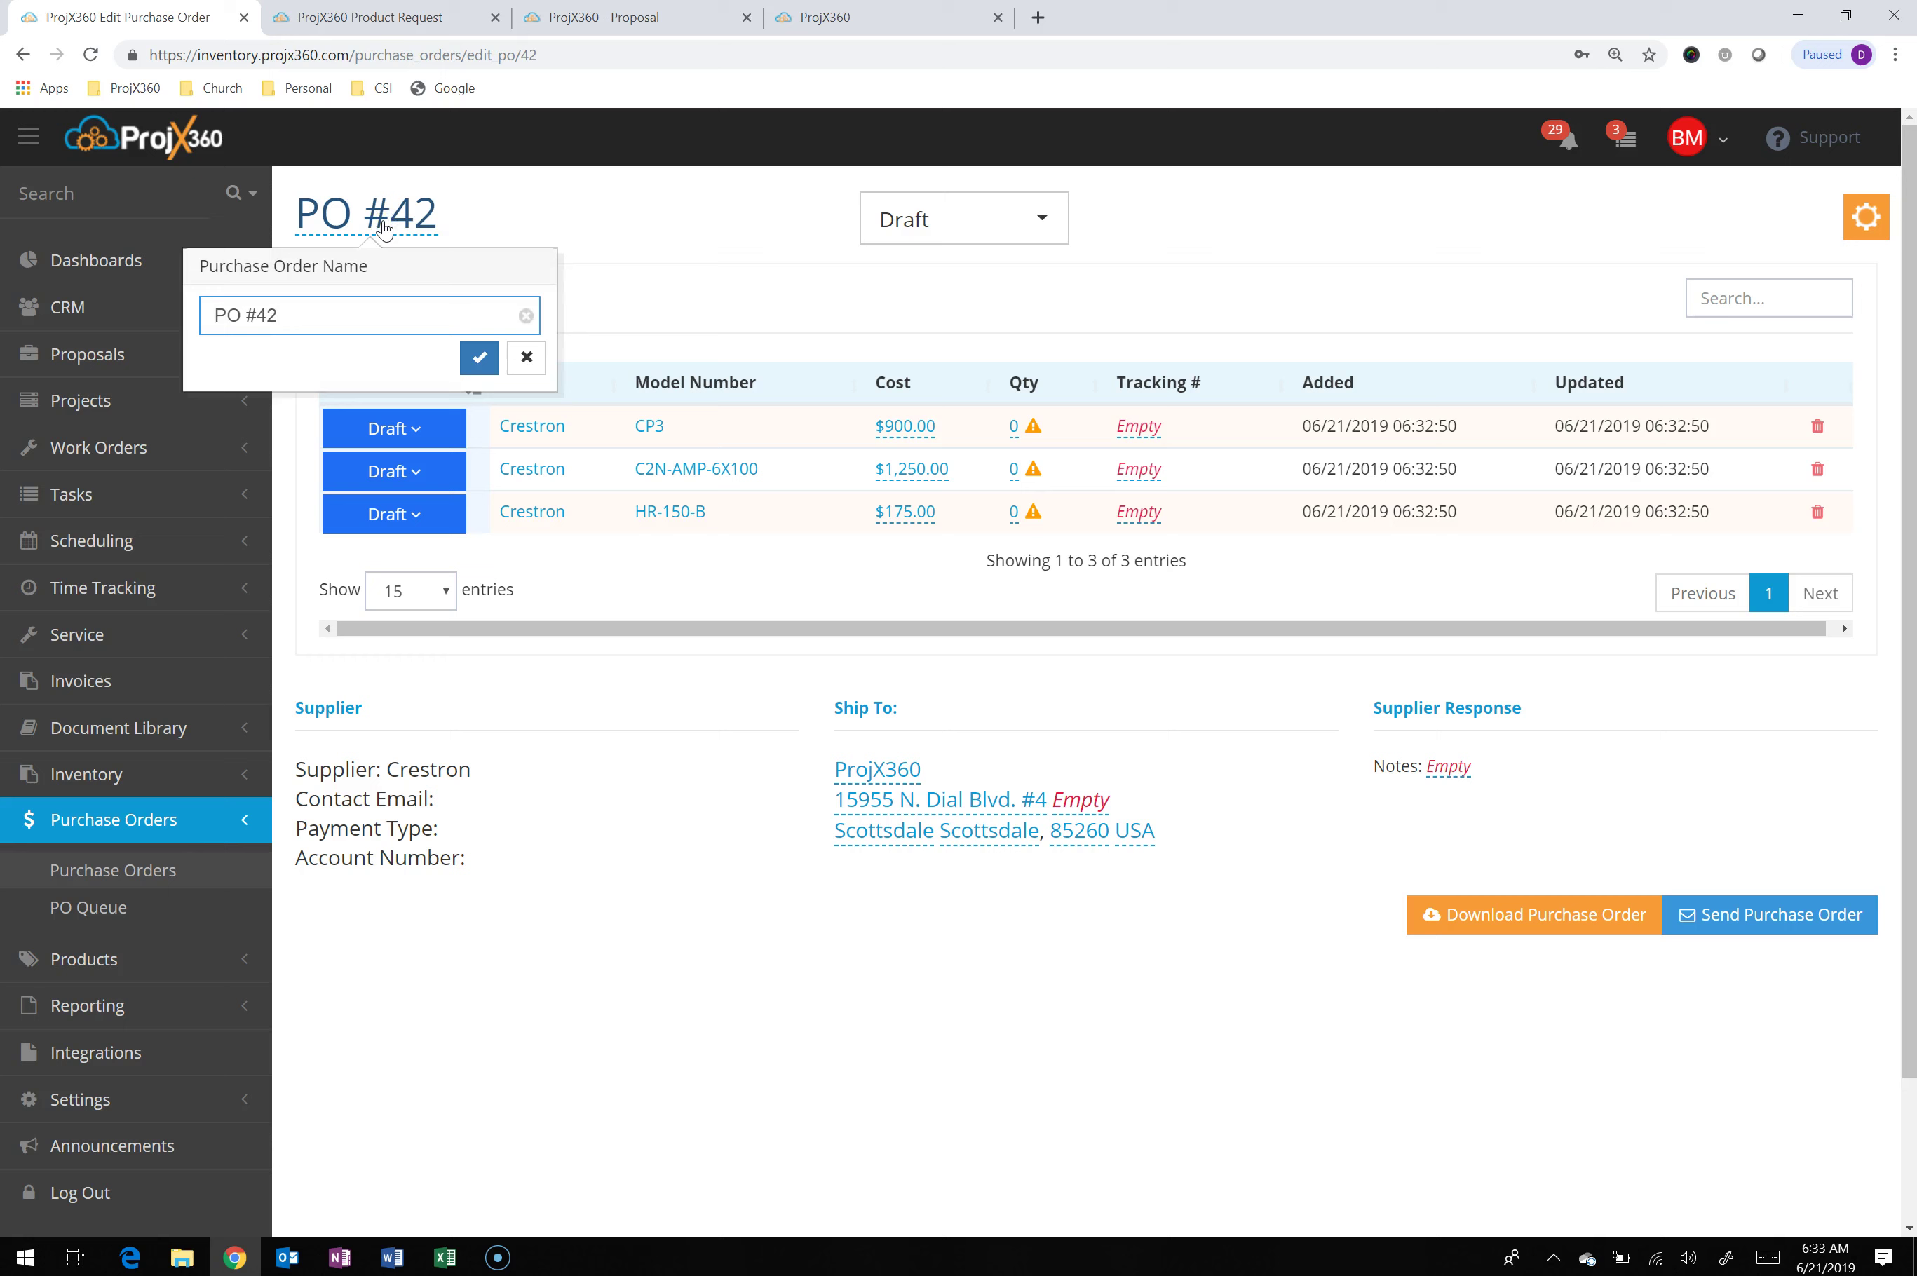
{"action": "left_click", "coordinate": [547, 371]}
{"action": "left_click", "coordinate": [527, 358]}
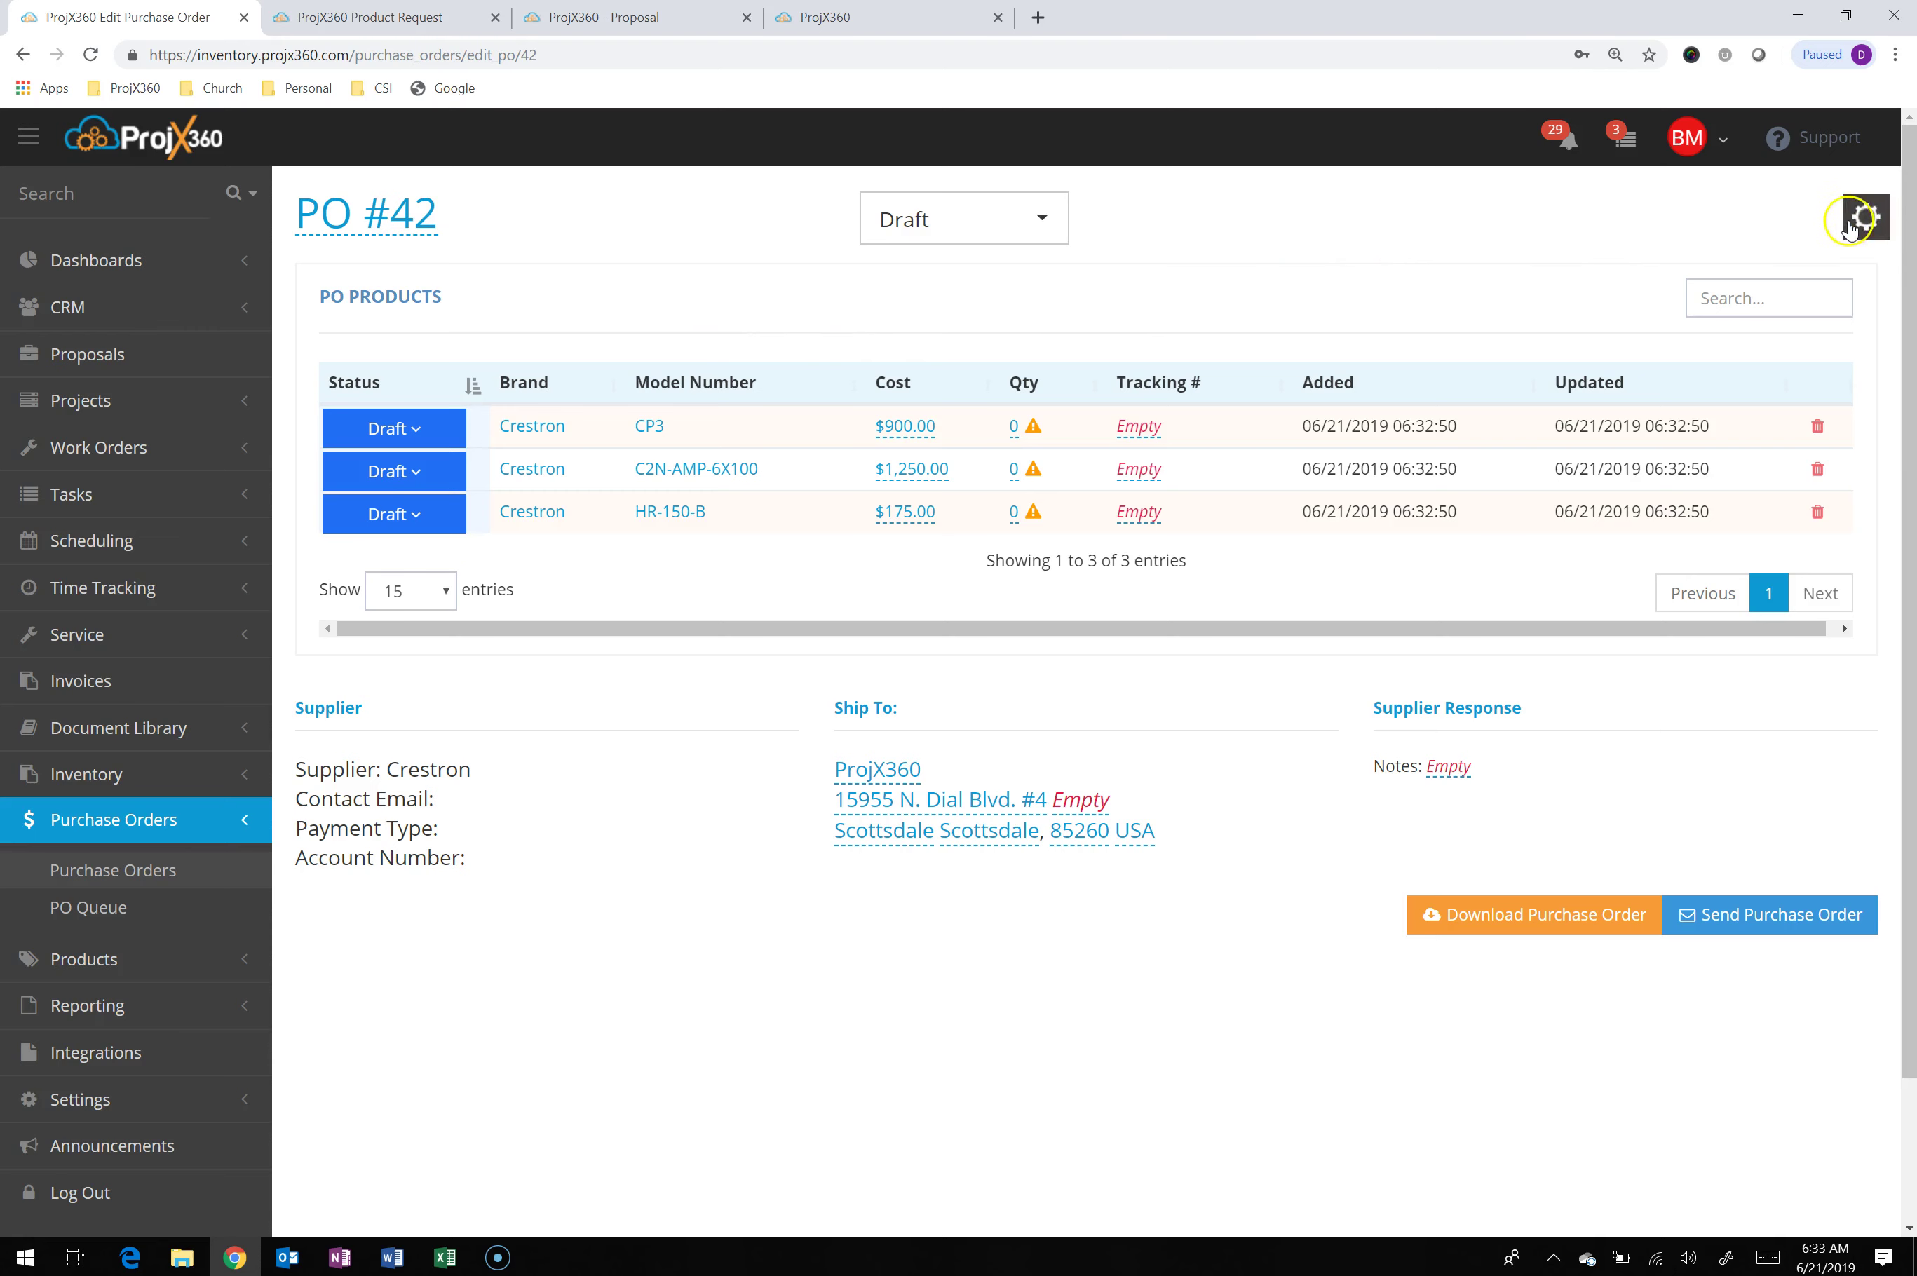
Open the list for adding products to the purchase order and show products from all suppliers
{"action": "left_click", "coordinate": [1850, 227]}
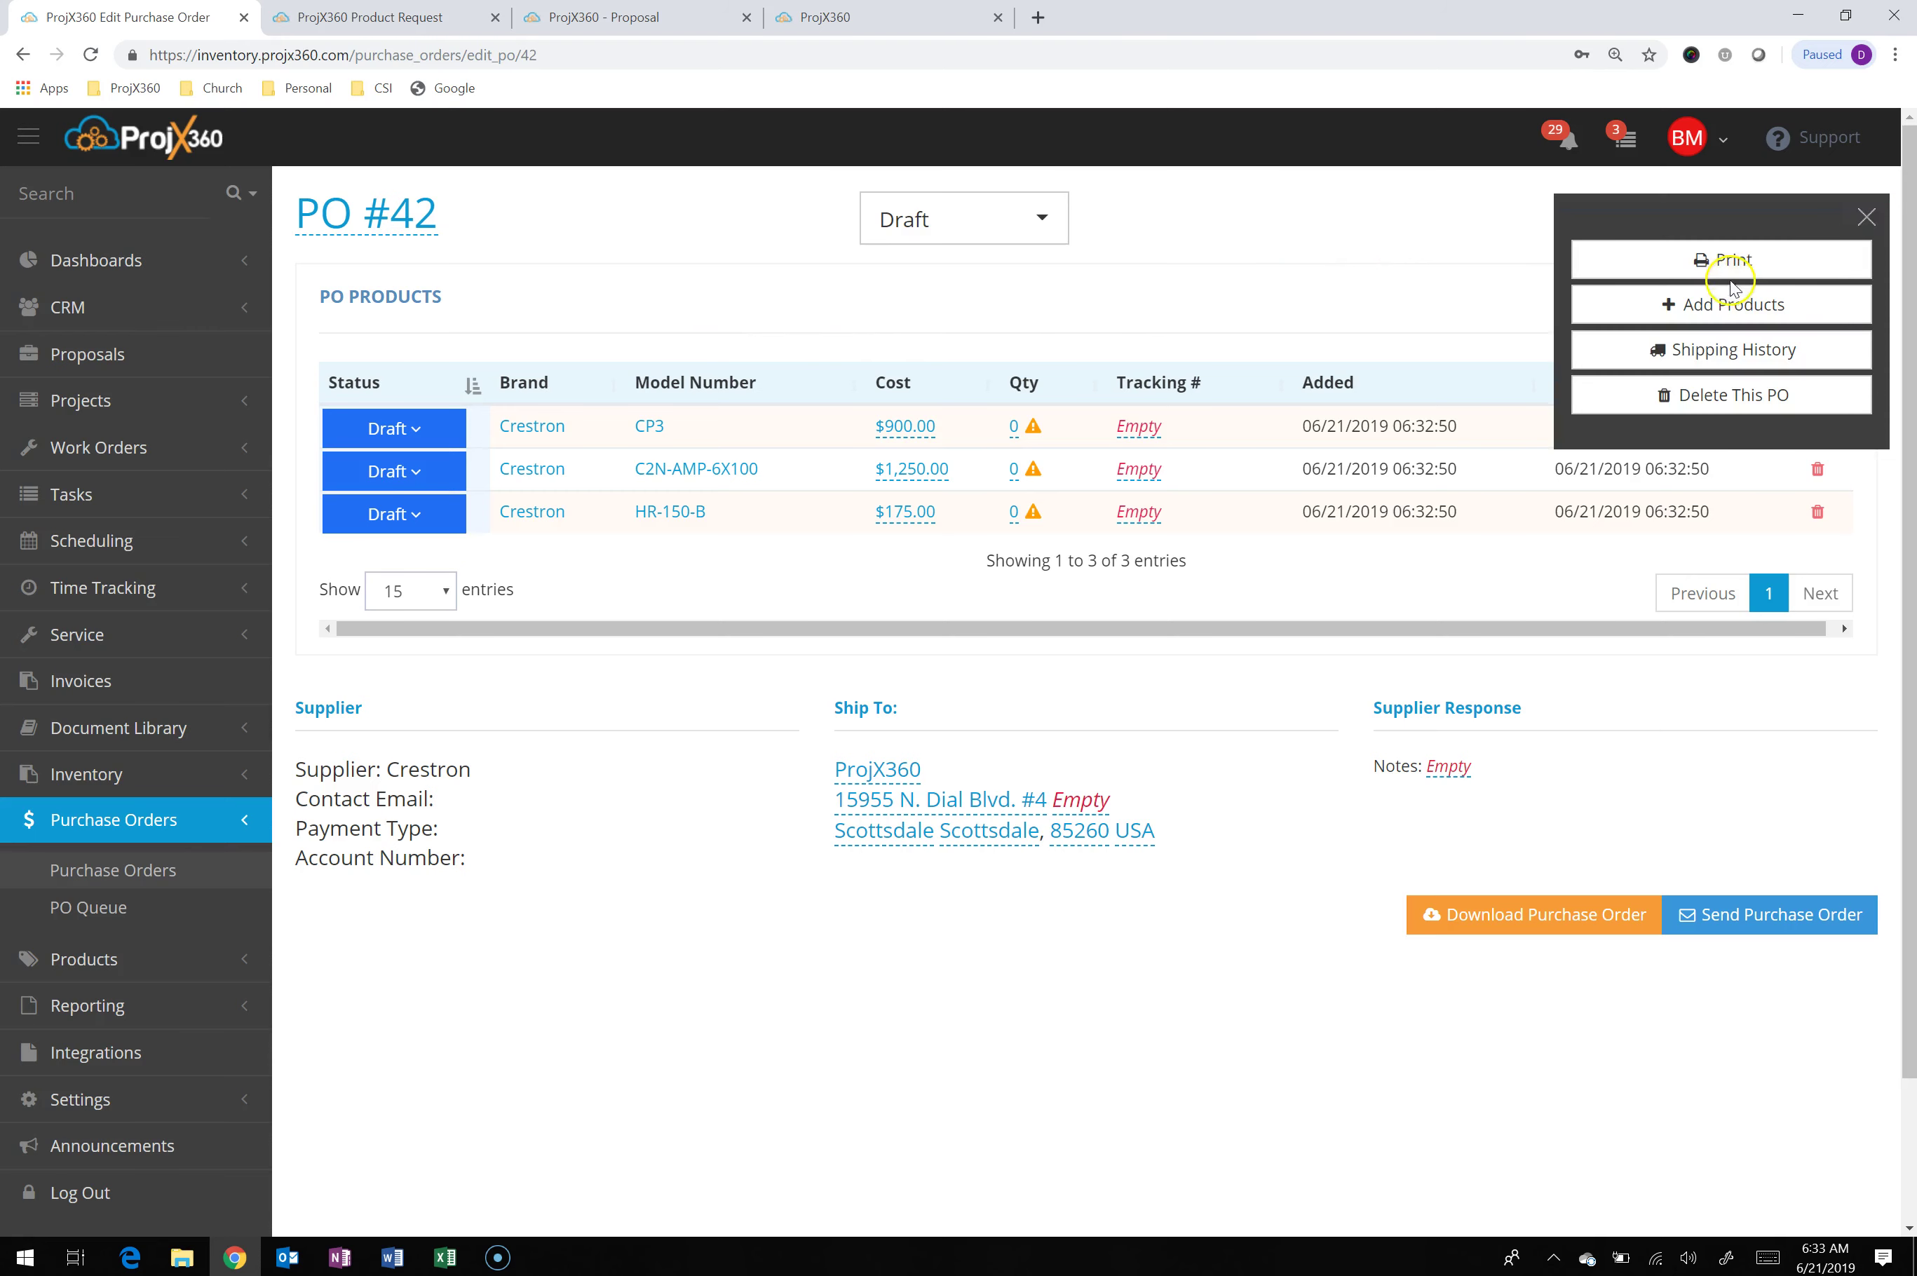
{"action": "left_click", "coordinate": [1715, 305]}
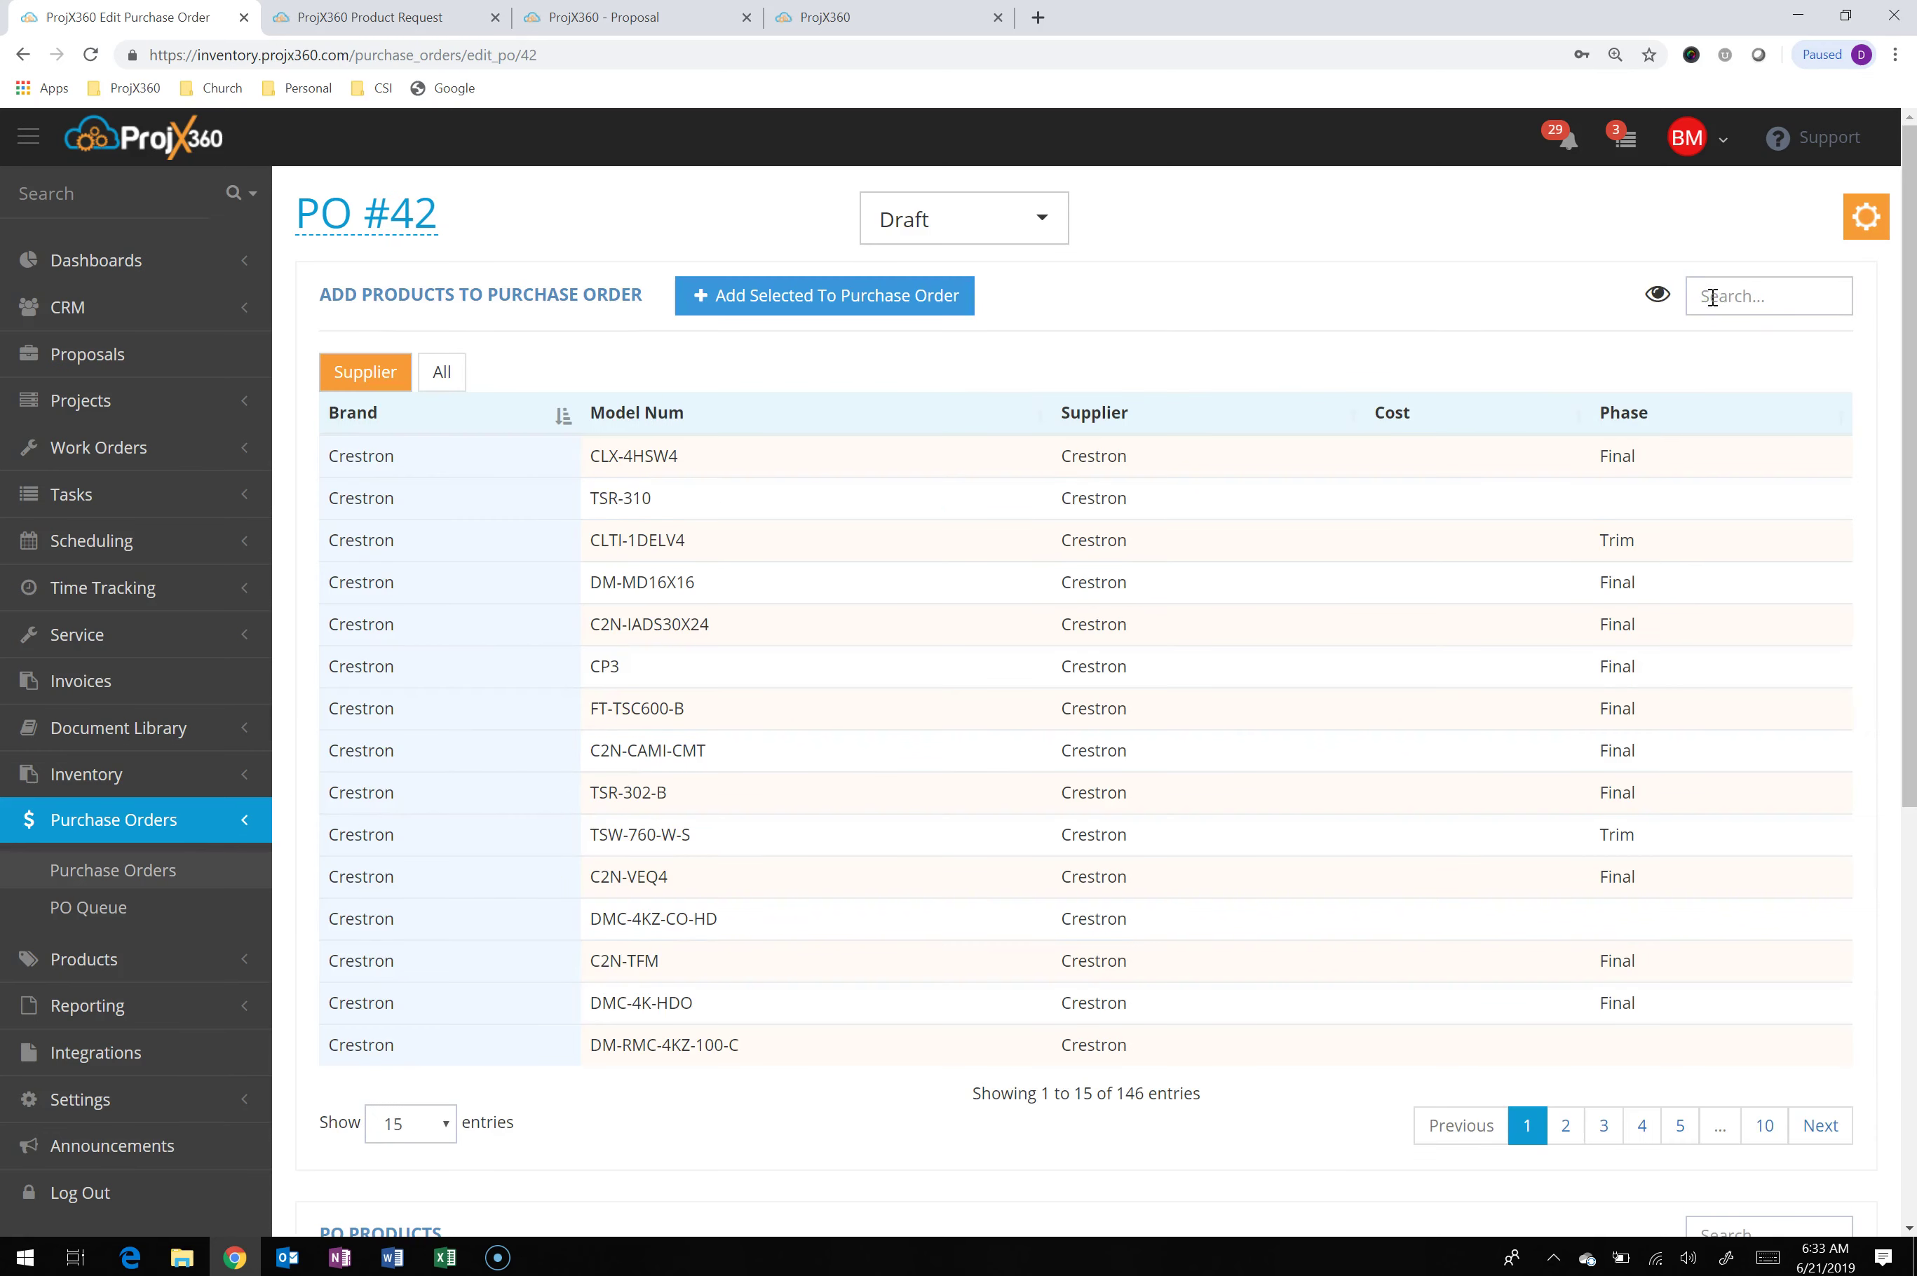
{"action": "left_click", "coordinate": [1735, 290]}
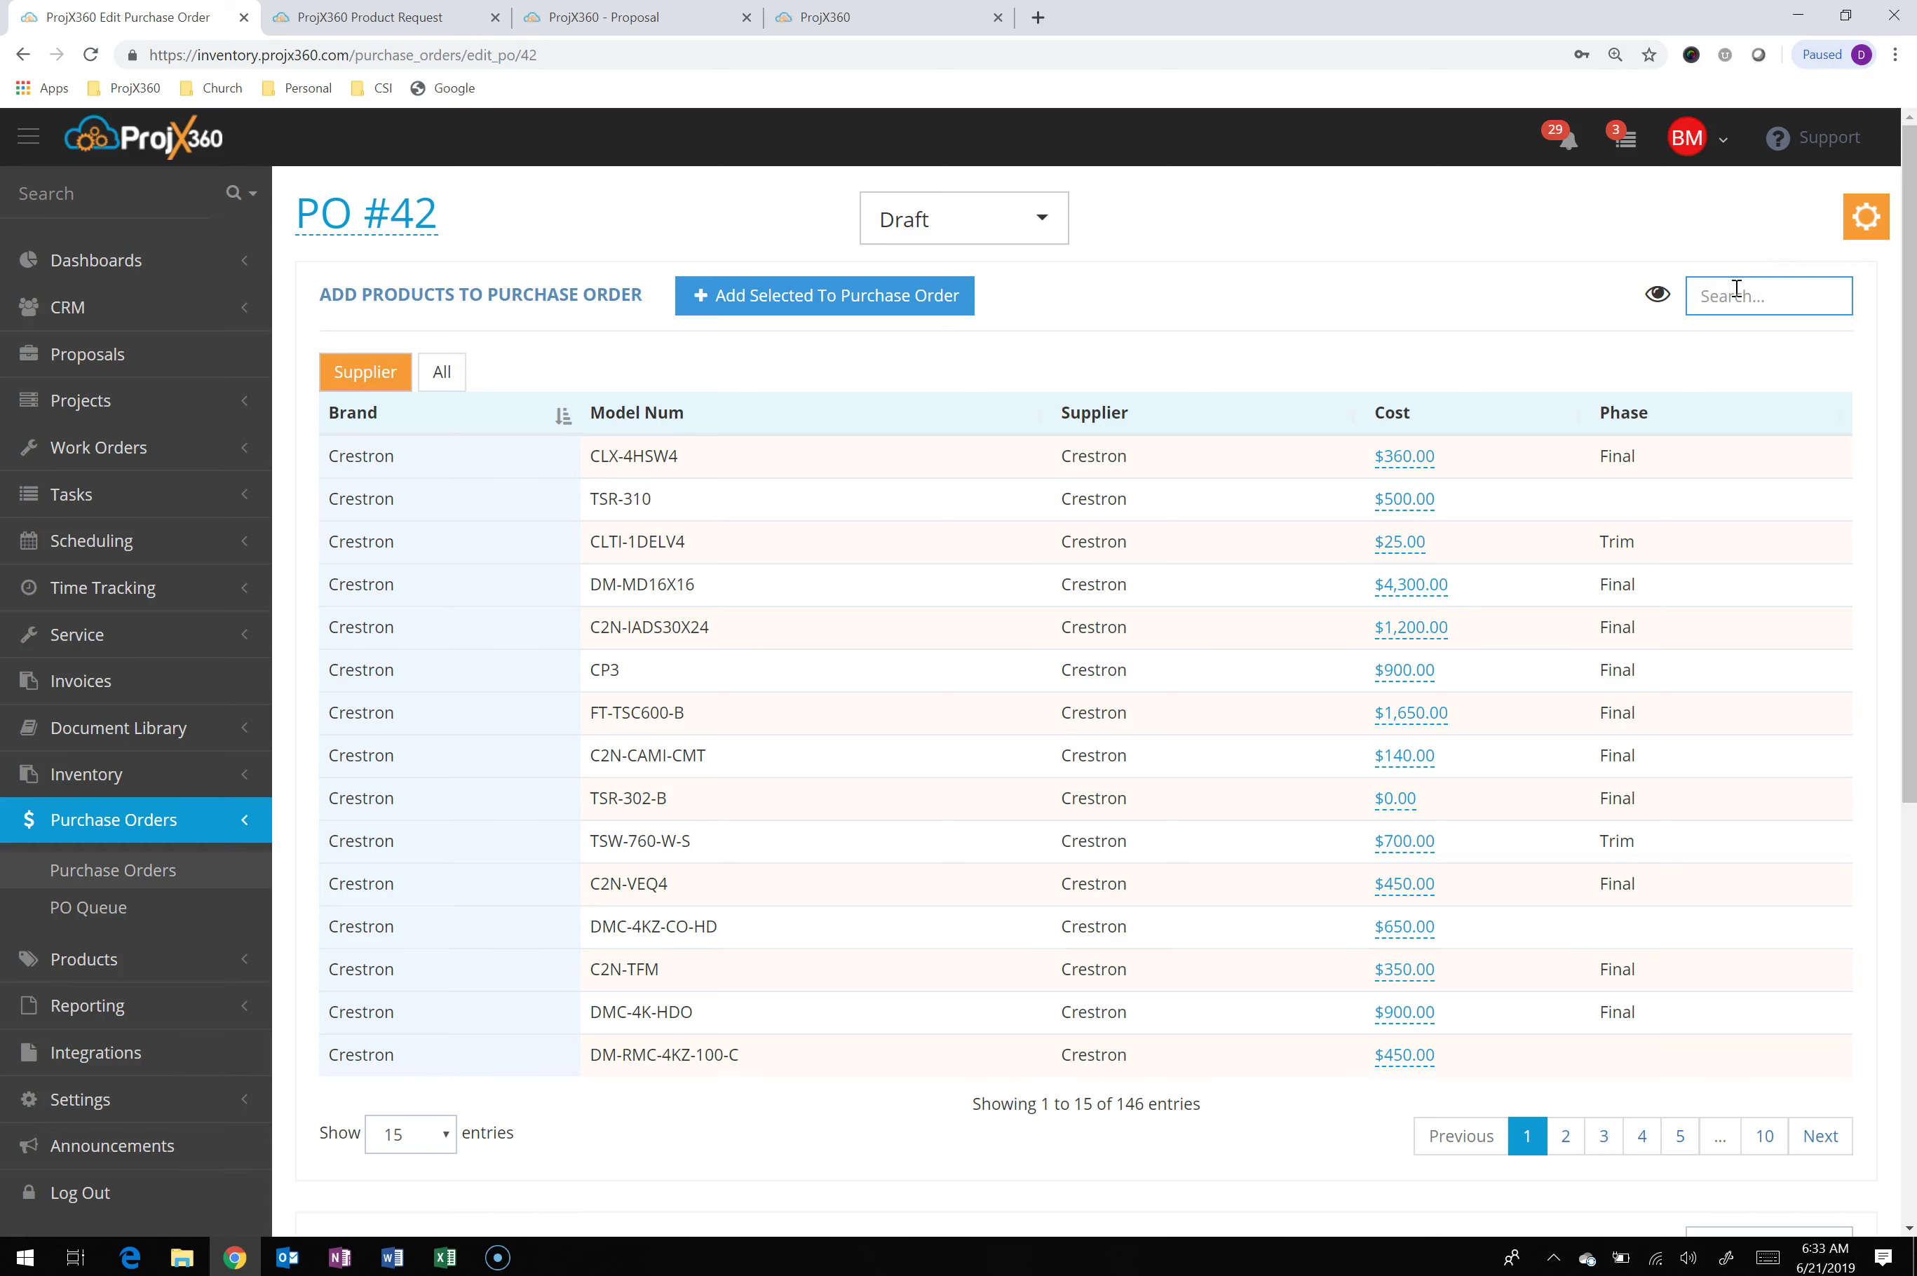
{"action": "left_click", "coordinate": [375, 371]}
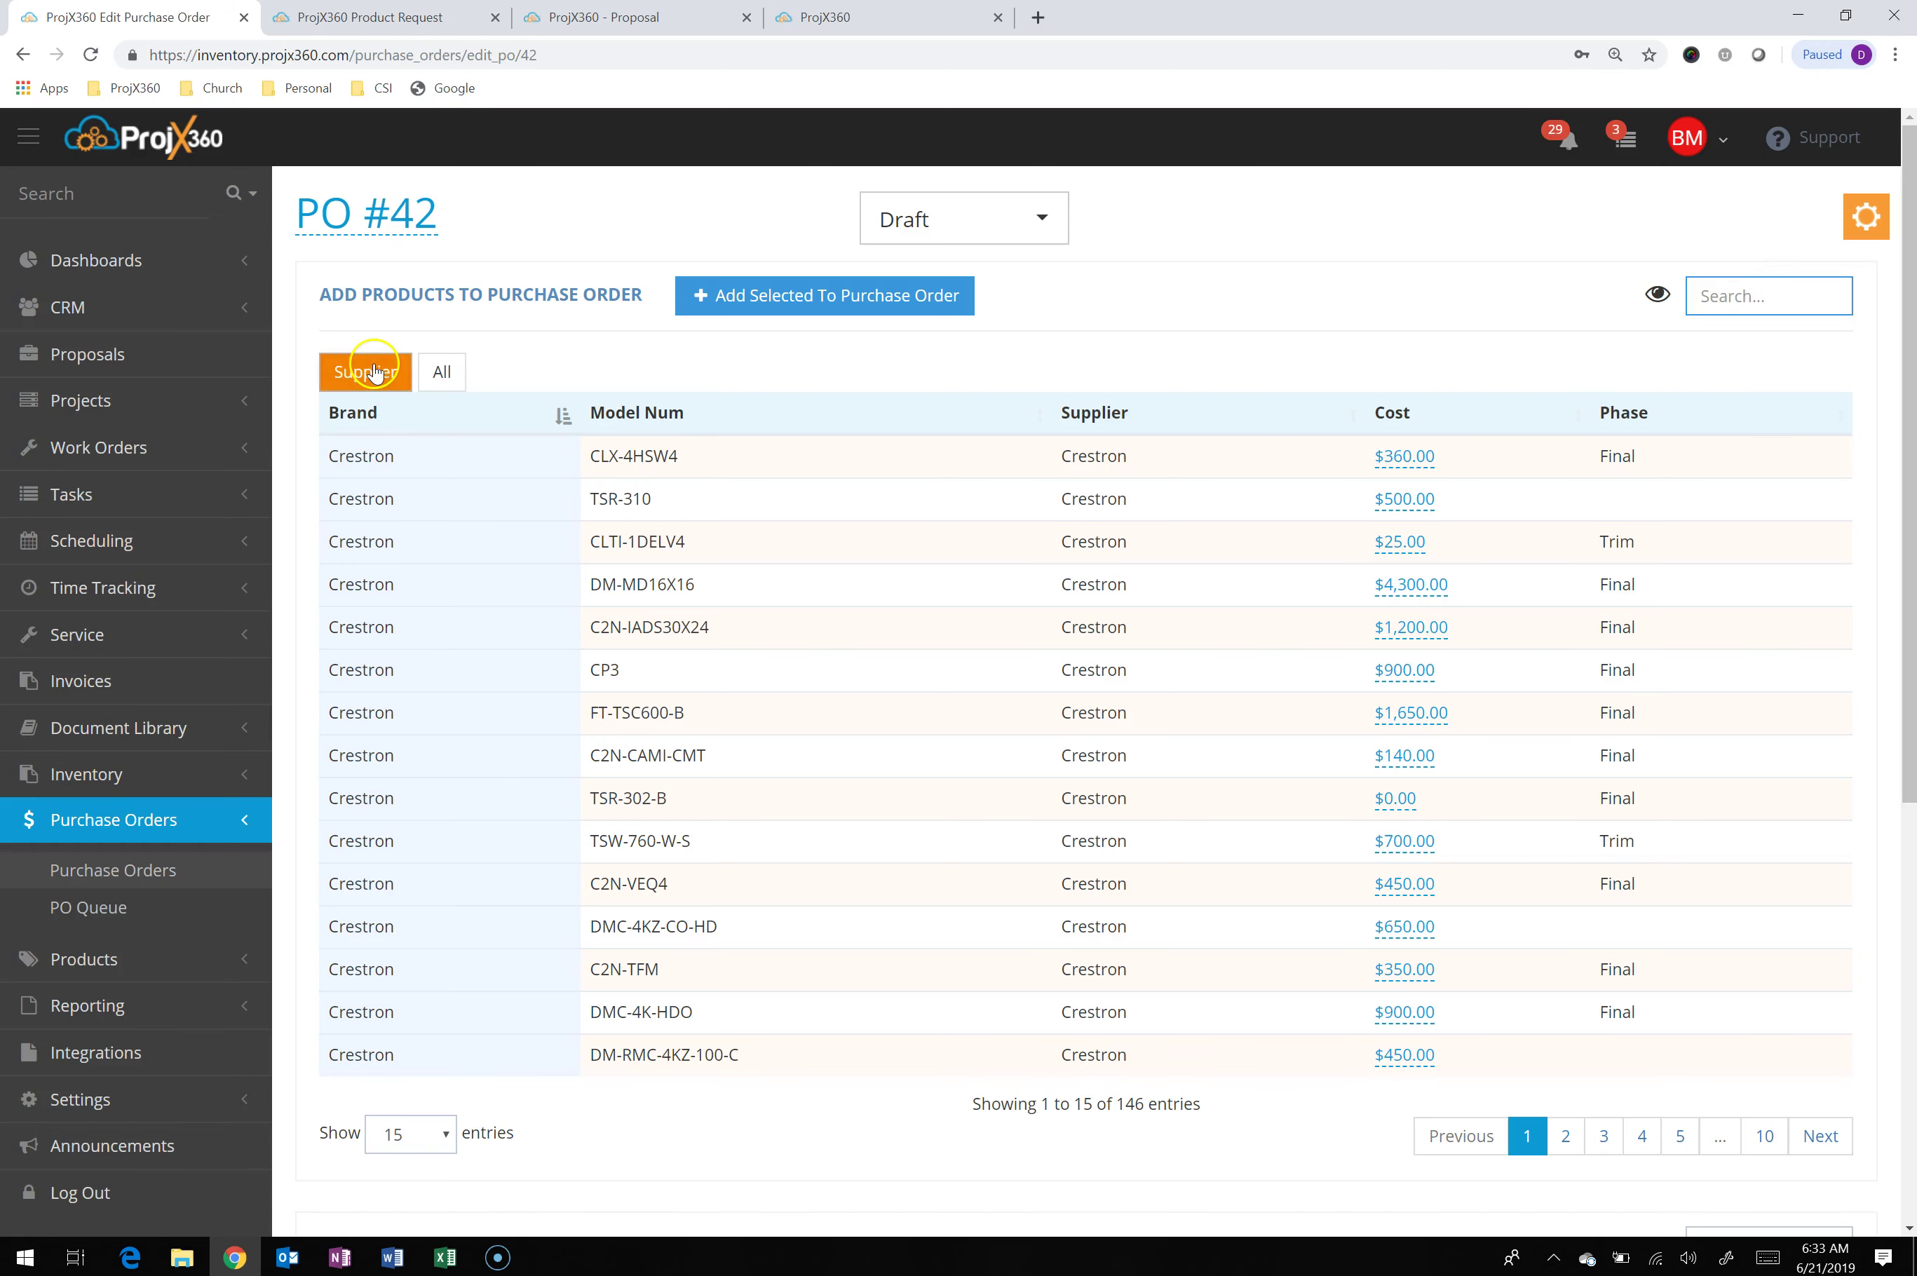
{"action": "left_click", "coordinate": [440, 371]}
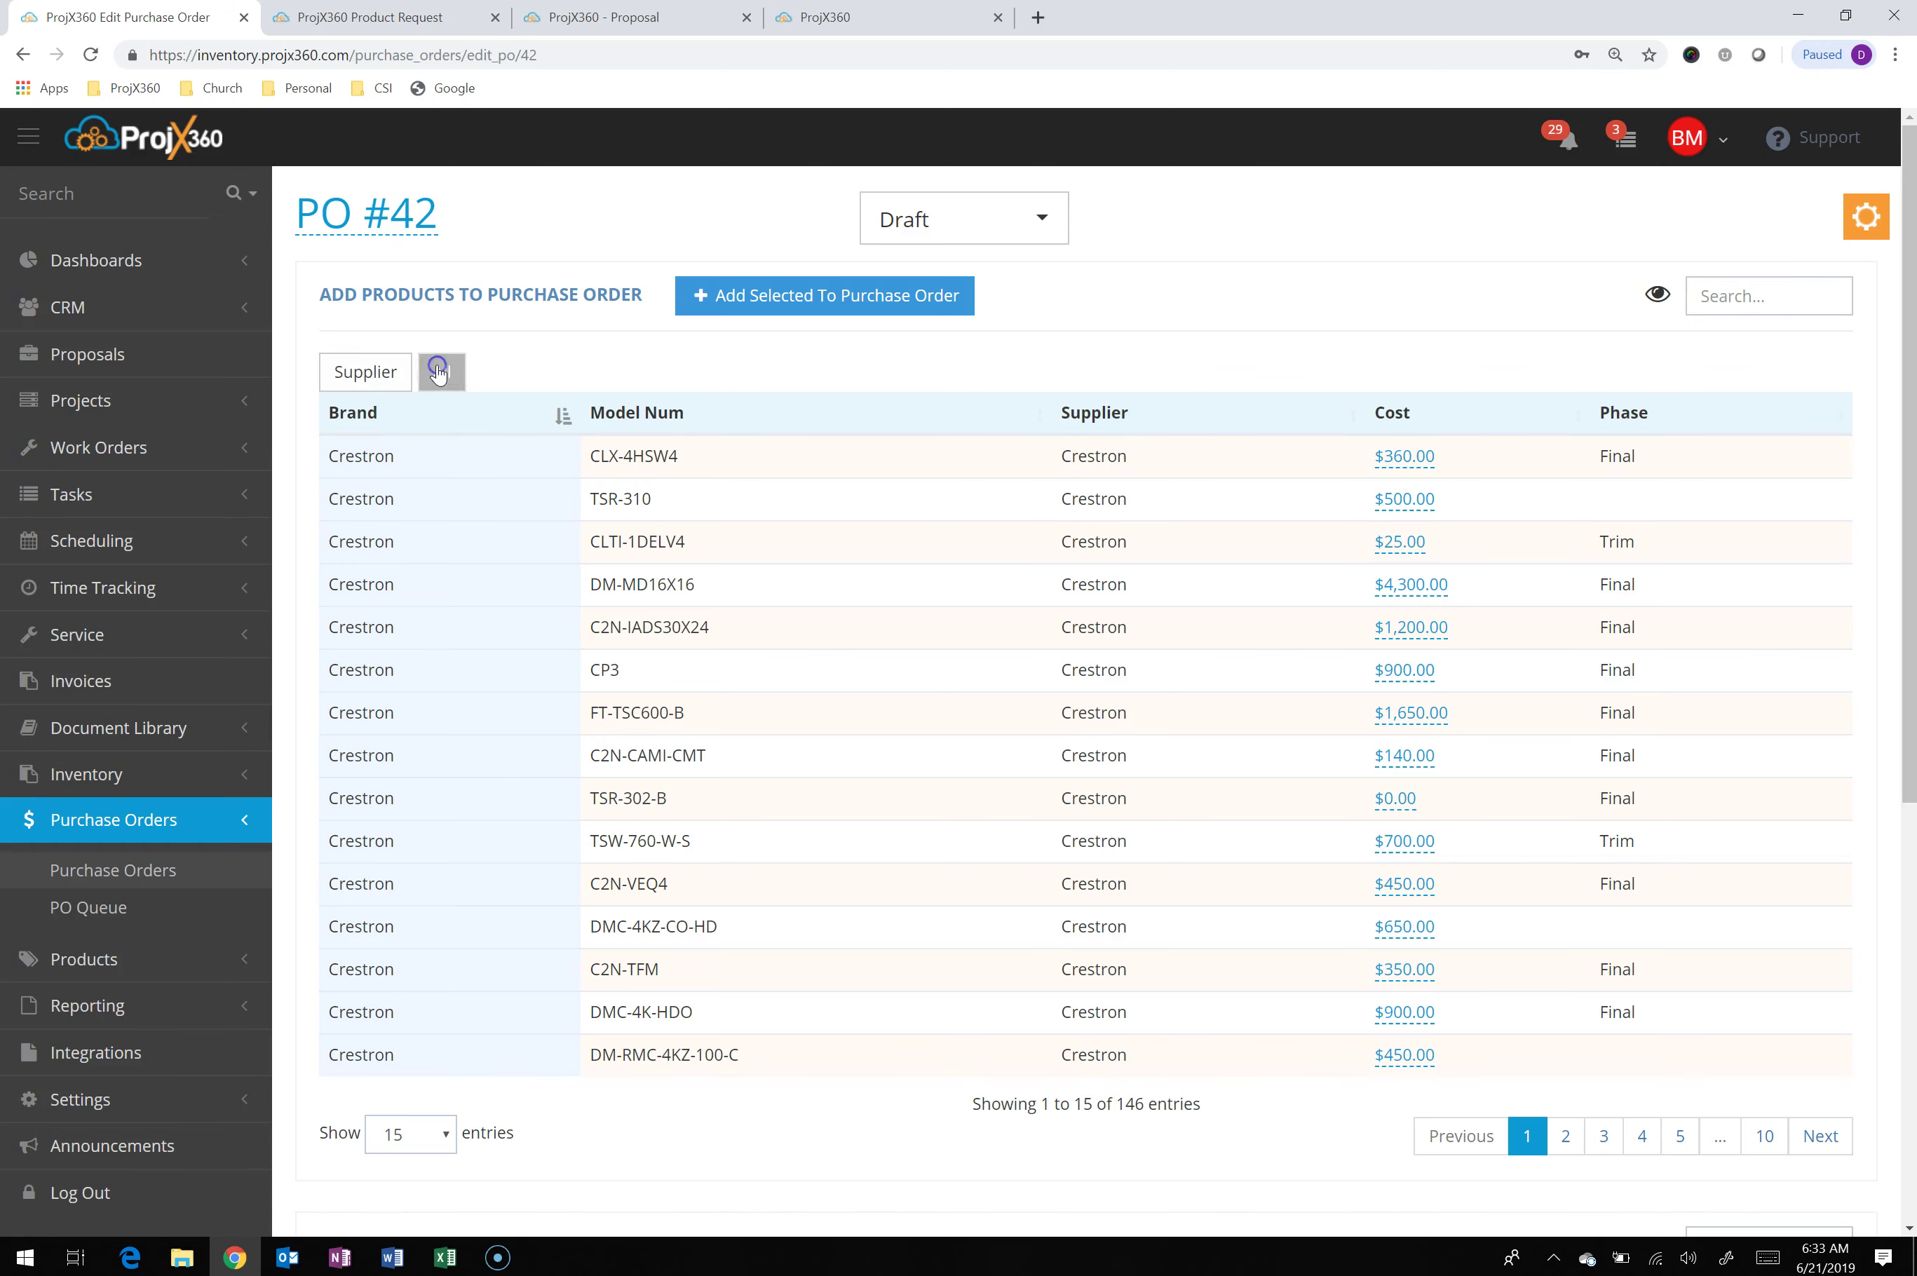
Search the products for "wirepath" and add SP-CAT6-SH-1000-BLU to the purchase order
{"action": "left_click", "coordinate": [1760, 291]}
{"action": "type", "text": "w"}
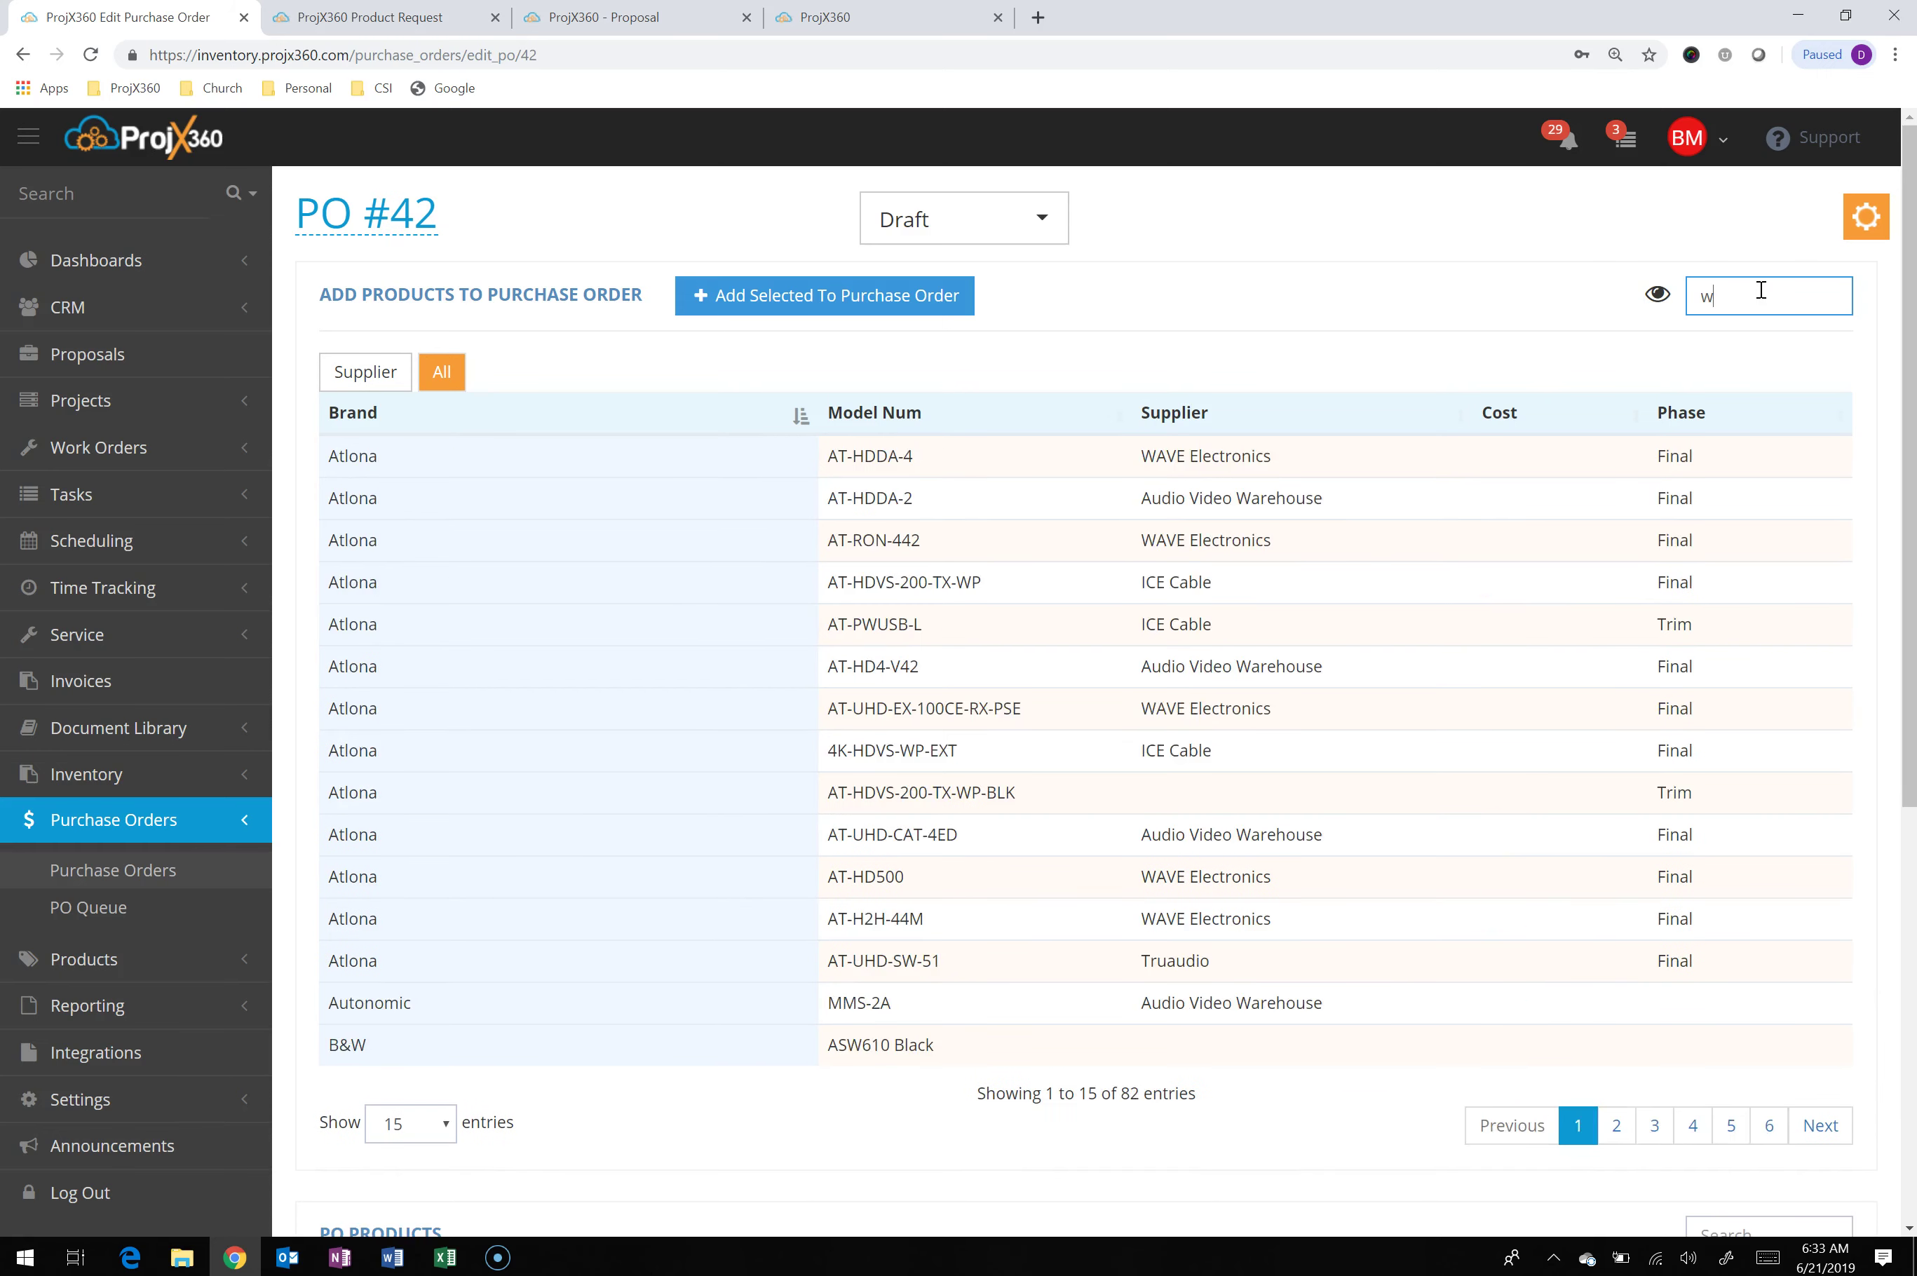
{"action": "type", "text": "irepath"}
{"action": "left_click", "coordinate": [600, 681]}
{"action": "left_click", "coordinate": [598, 681]}
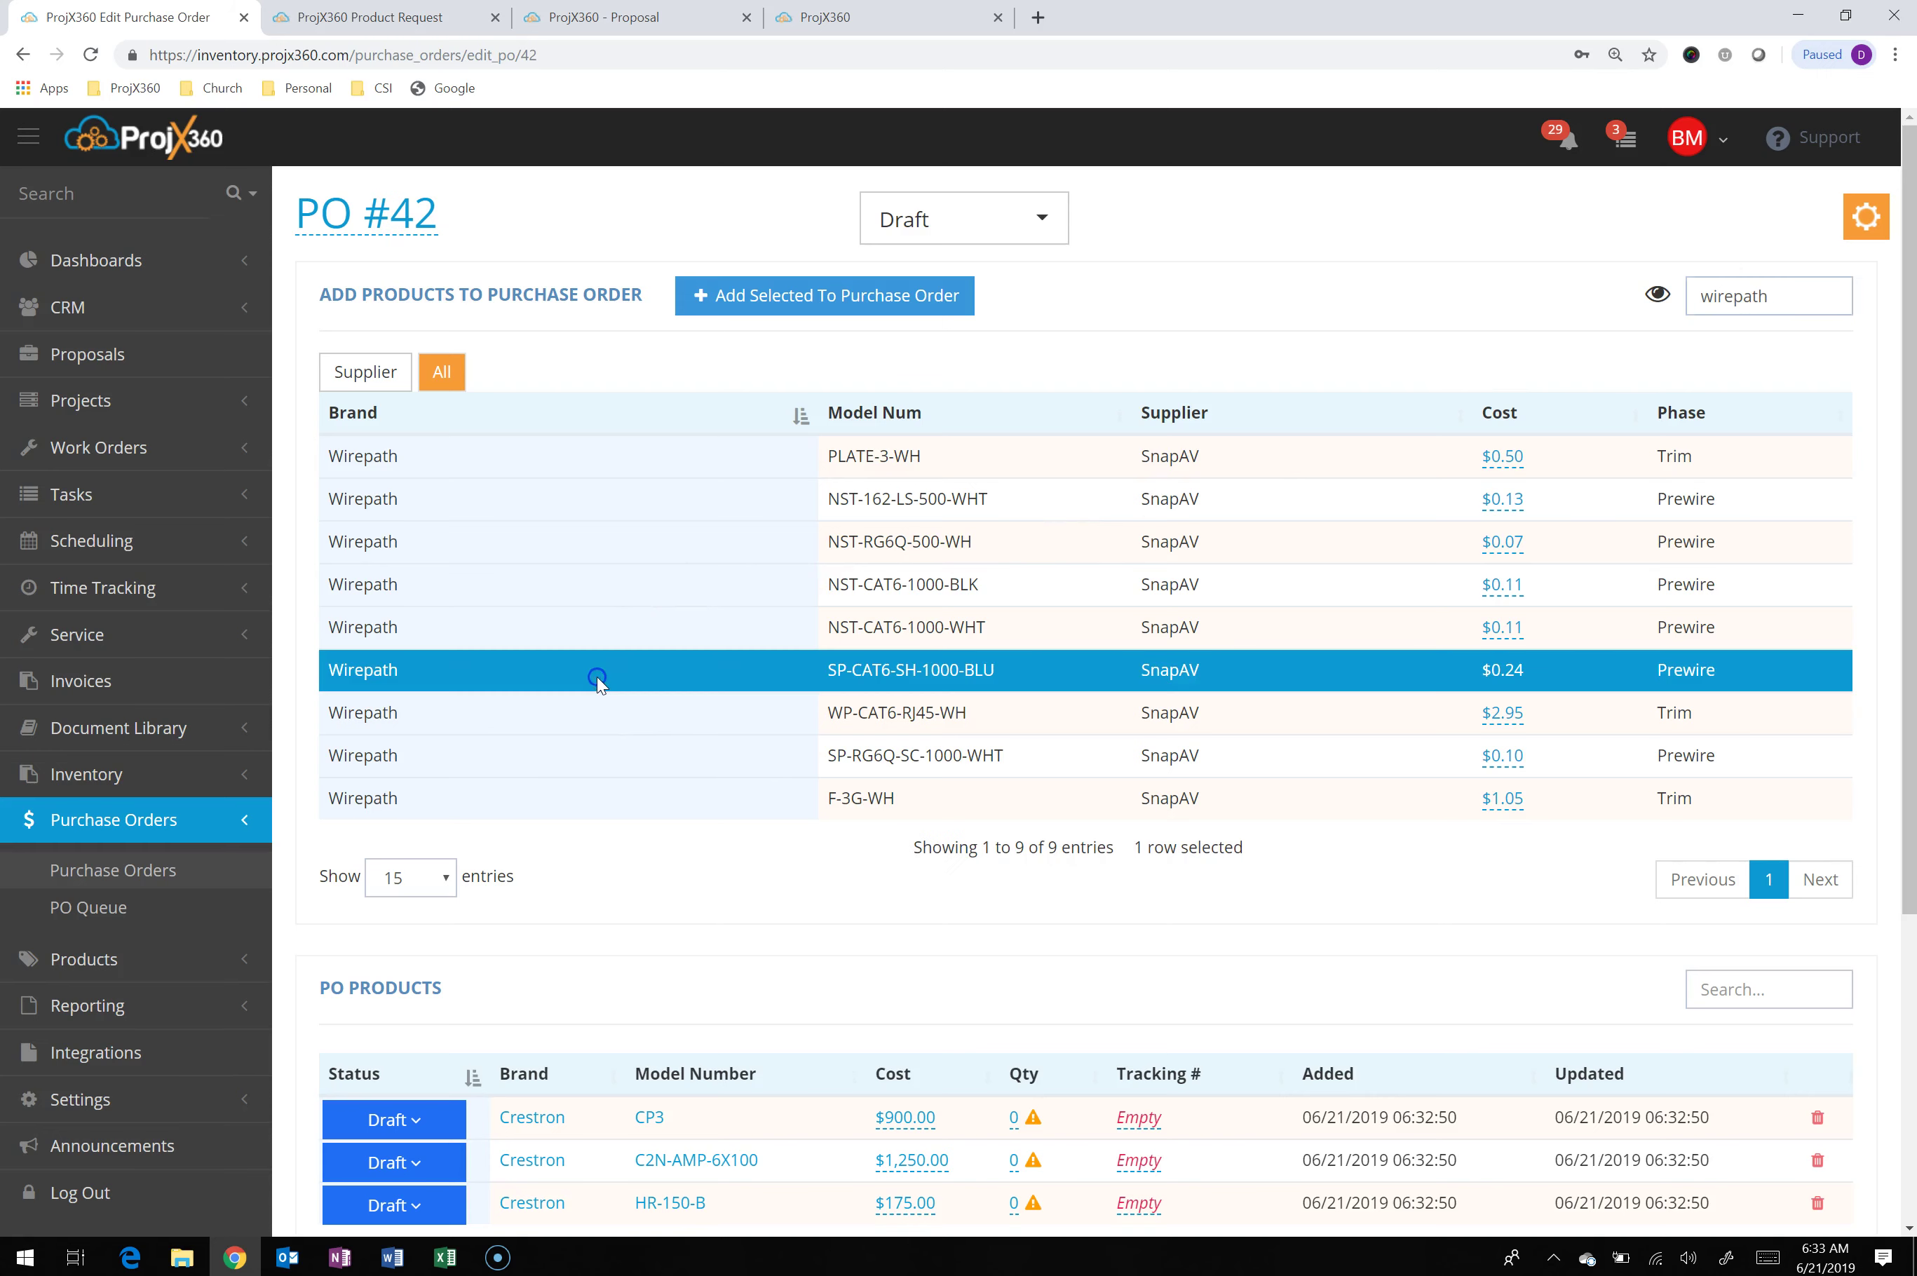
{"action": "left_click", "coordinate": [779, 298]}
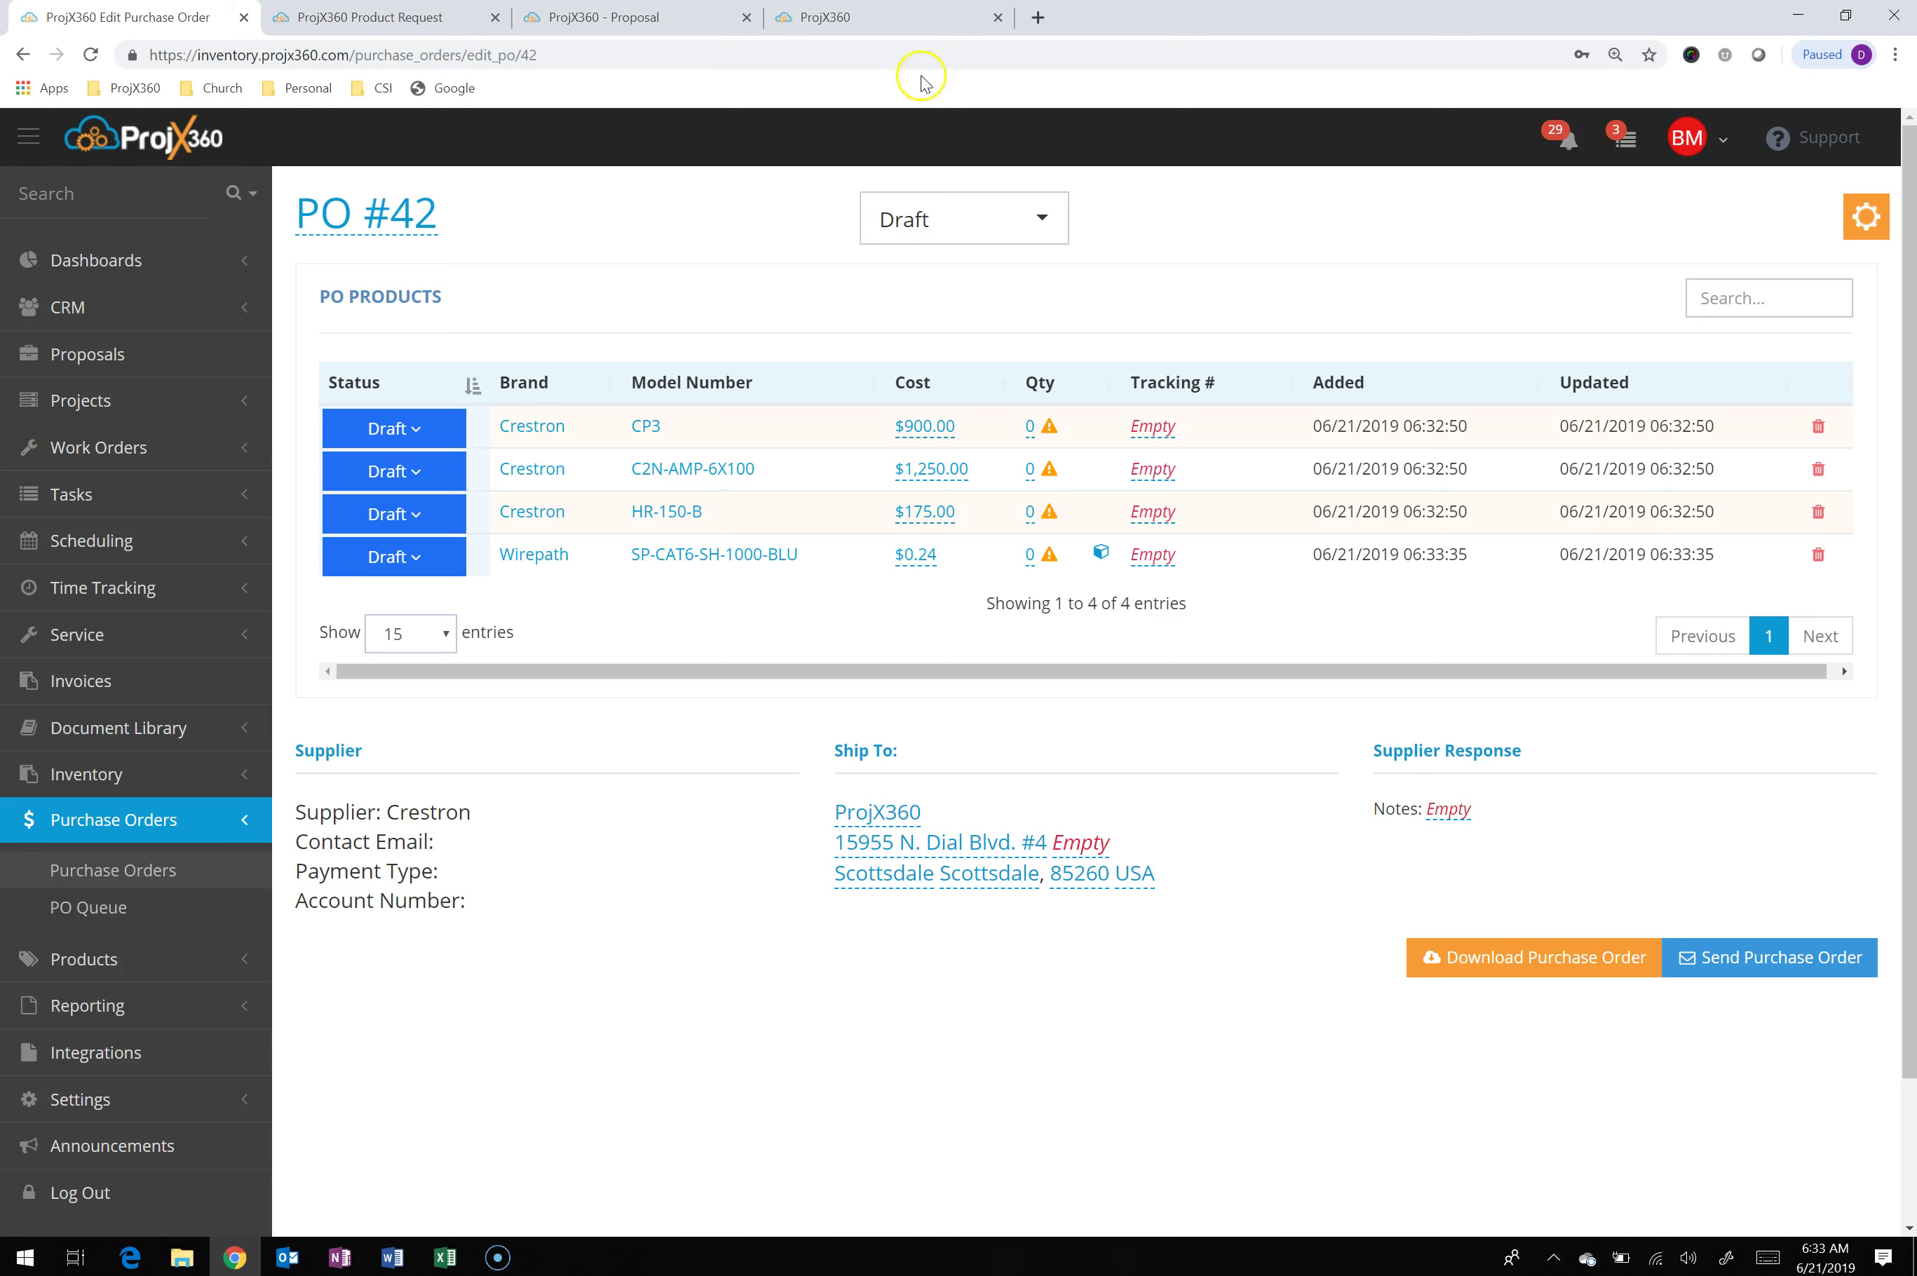
Check the Order By Case settings in the master record of the Wirepath SP-CAT6-SH-1000-BLU, then close the record
{"action": "left_click", "coordinate": [527, 557]}
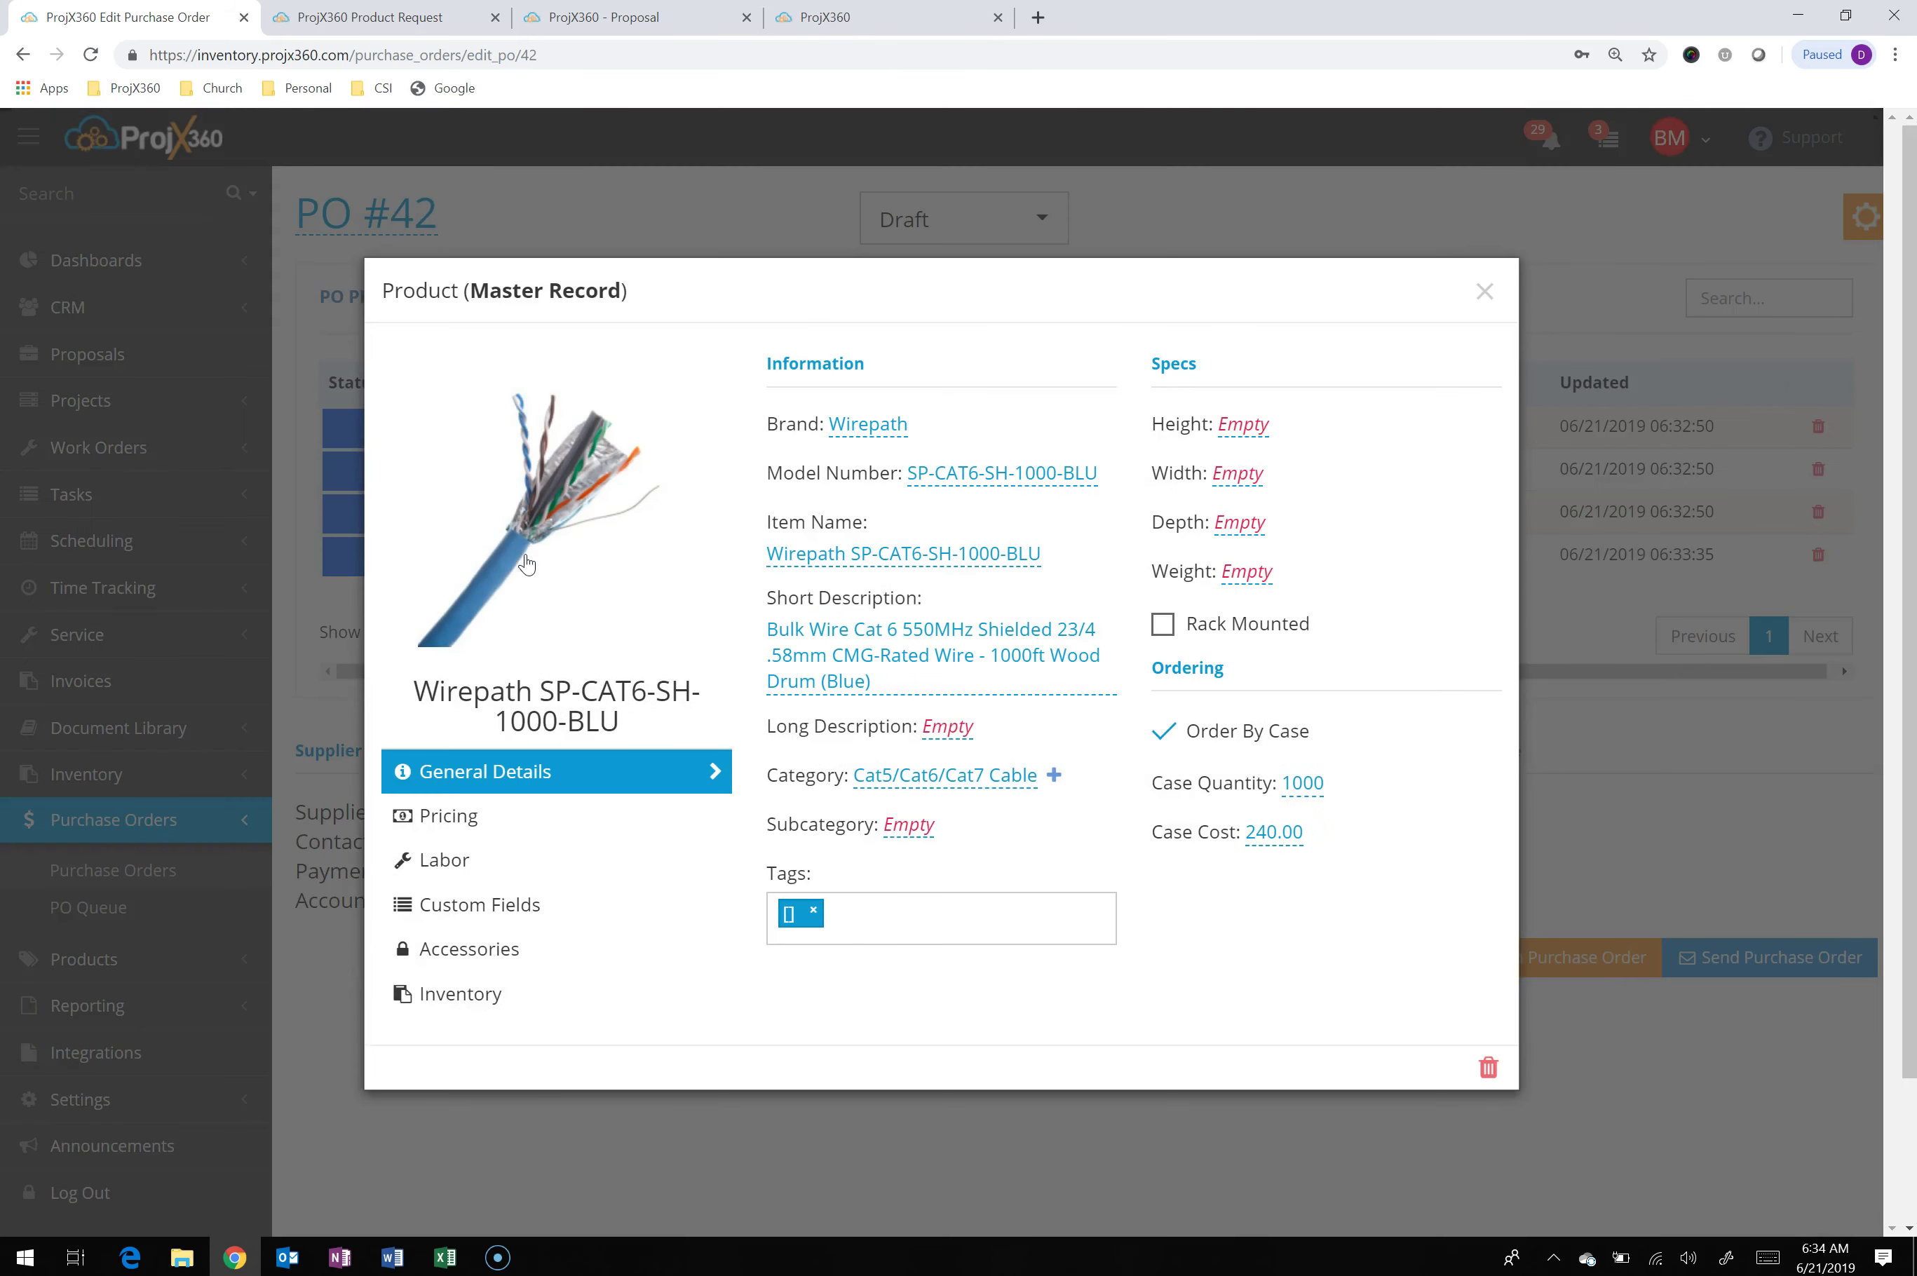
{"action": "left_click", "coordinate": [1166, 745]}
{"action": "left_click", "coordinate": [1169, 741]}
{"action": "left_click", "coordinate": [1482, 294]}
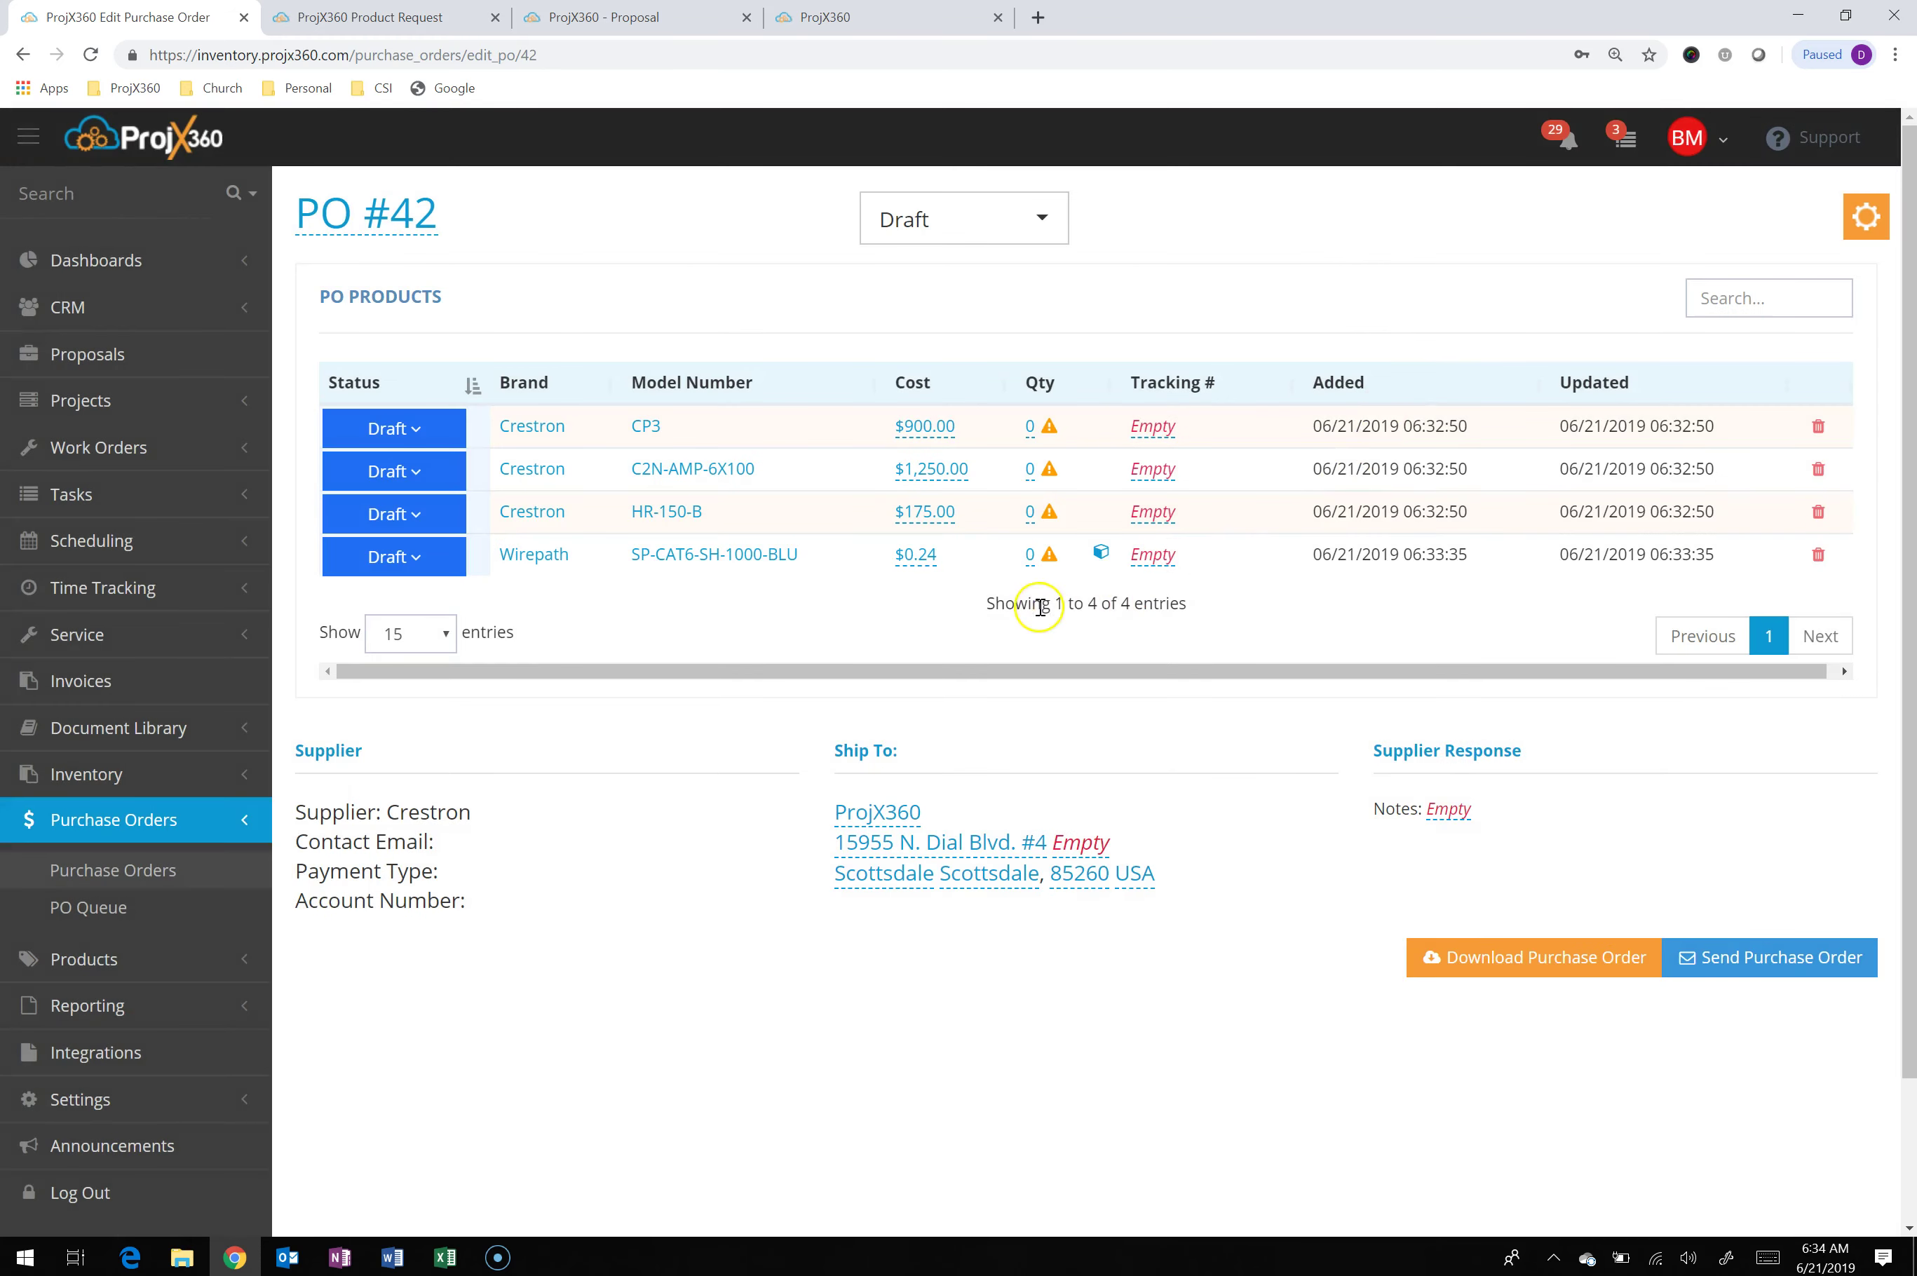
Enter 800 as the order quantity of the Wirepath SP-CAT6-SH-1000-BLU and check its case quantity
{"action": "left_click", "coordinate": [1030, 560]}
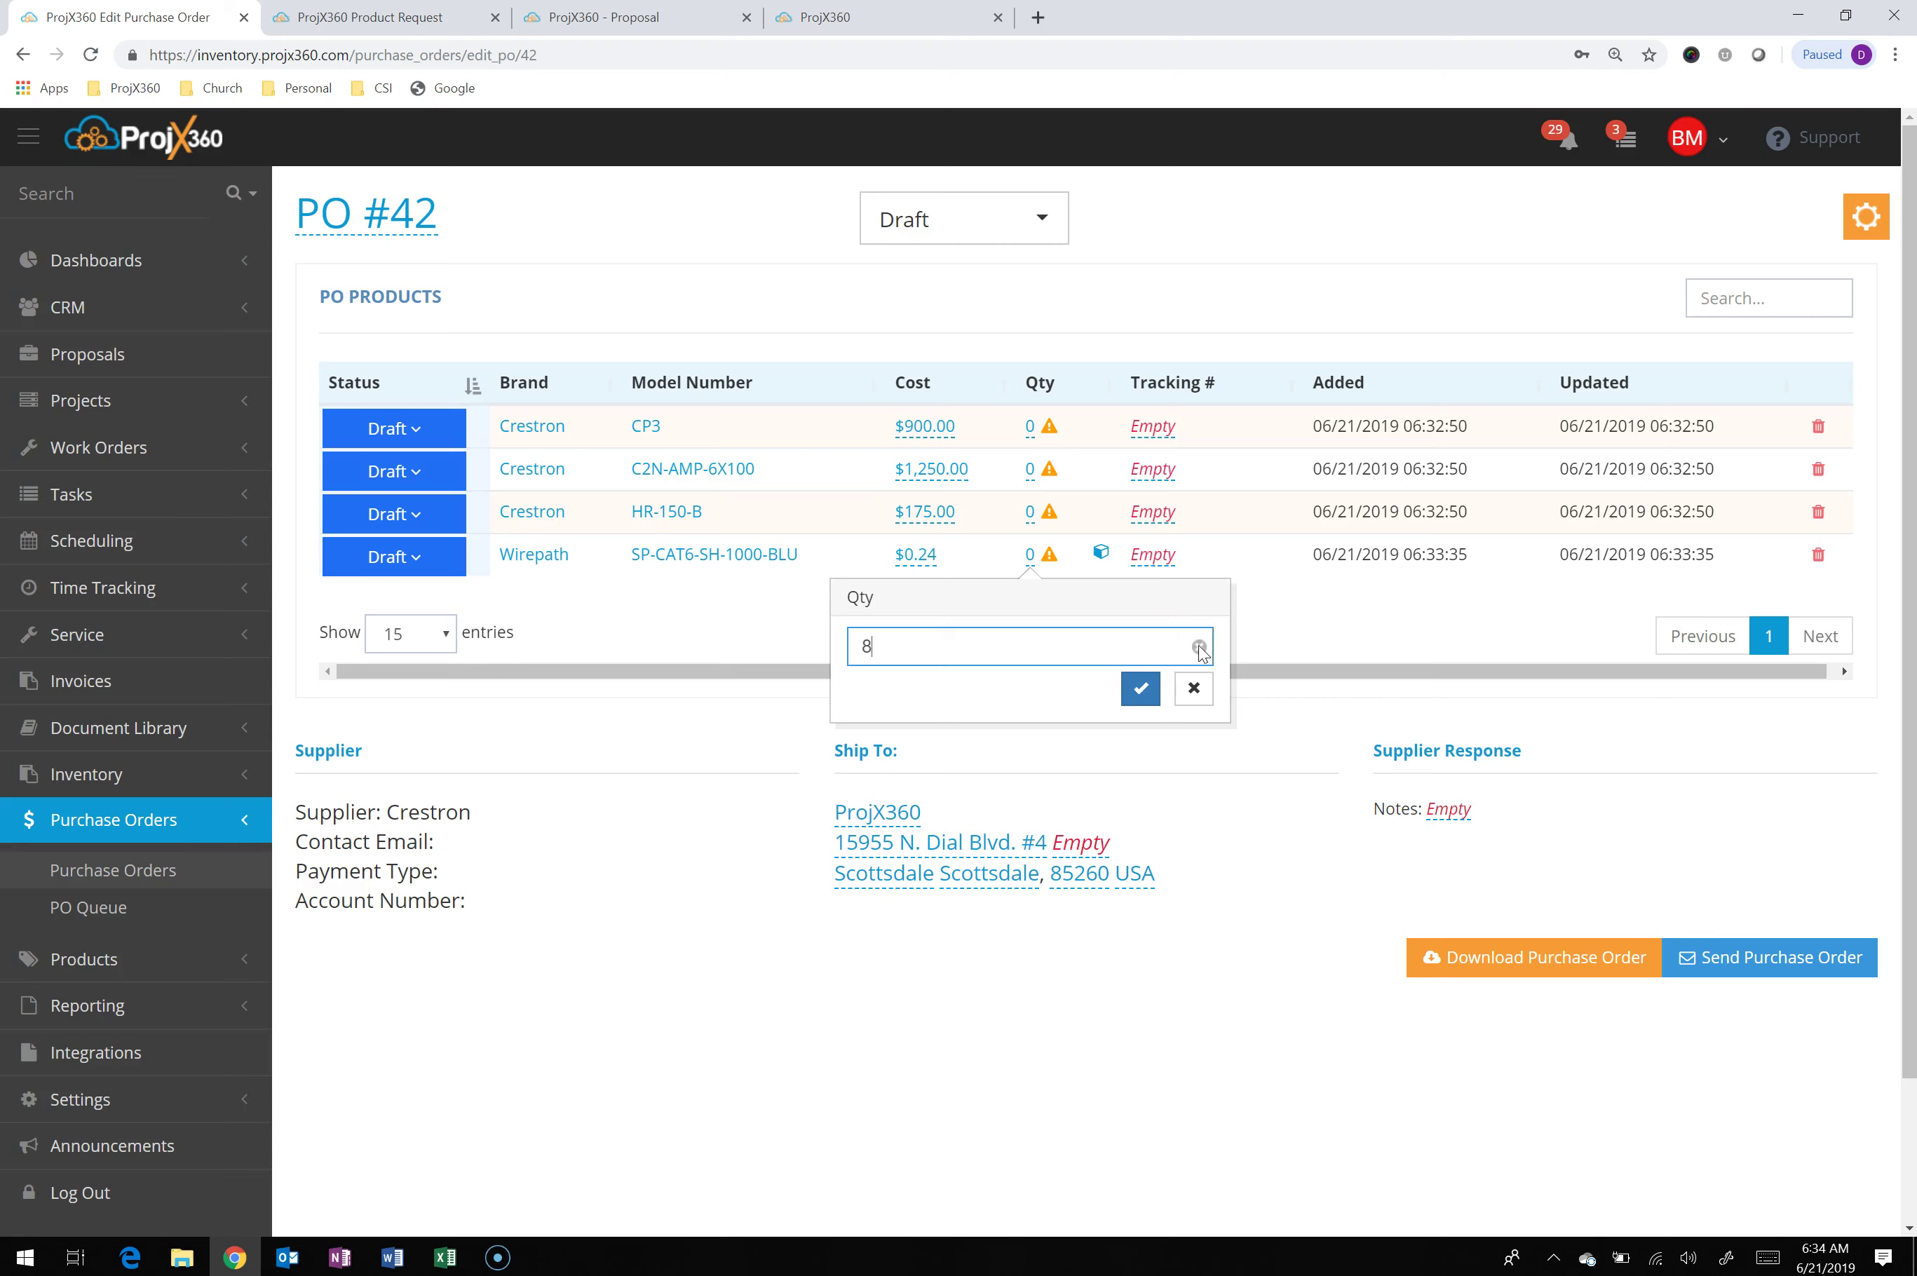
{"action": "type", "text": "800"}
{"action": "left_click", "coordinate": [1141, 689]}
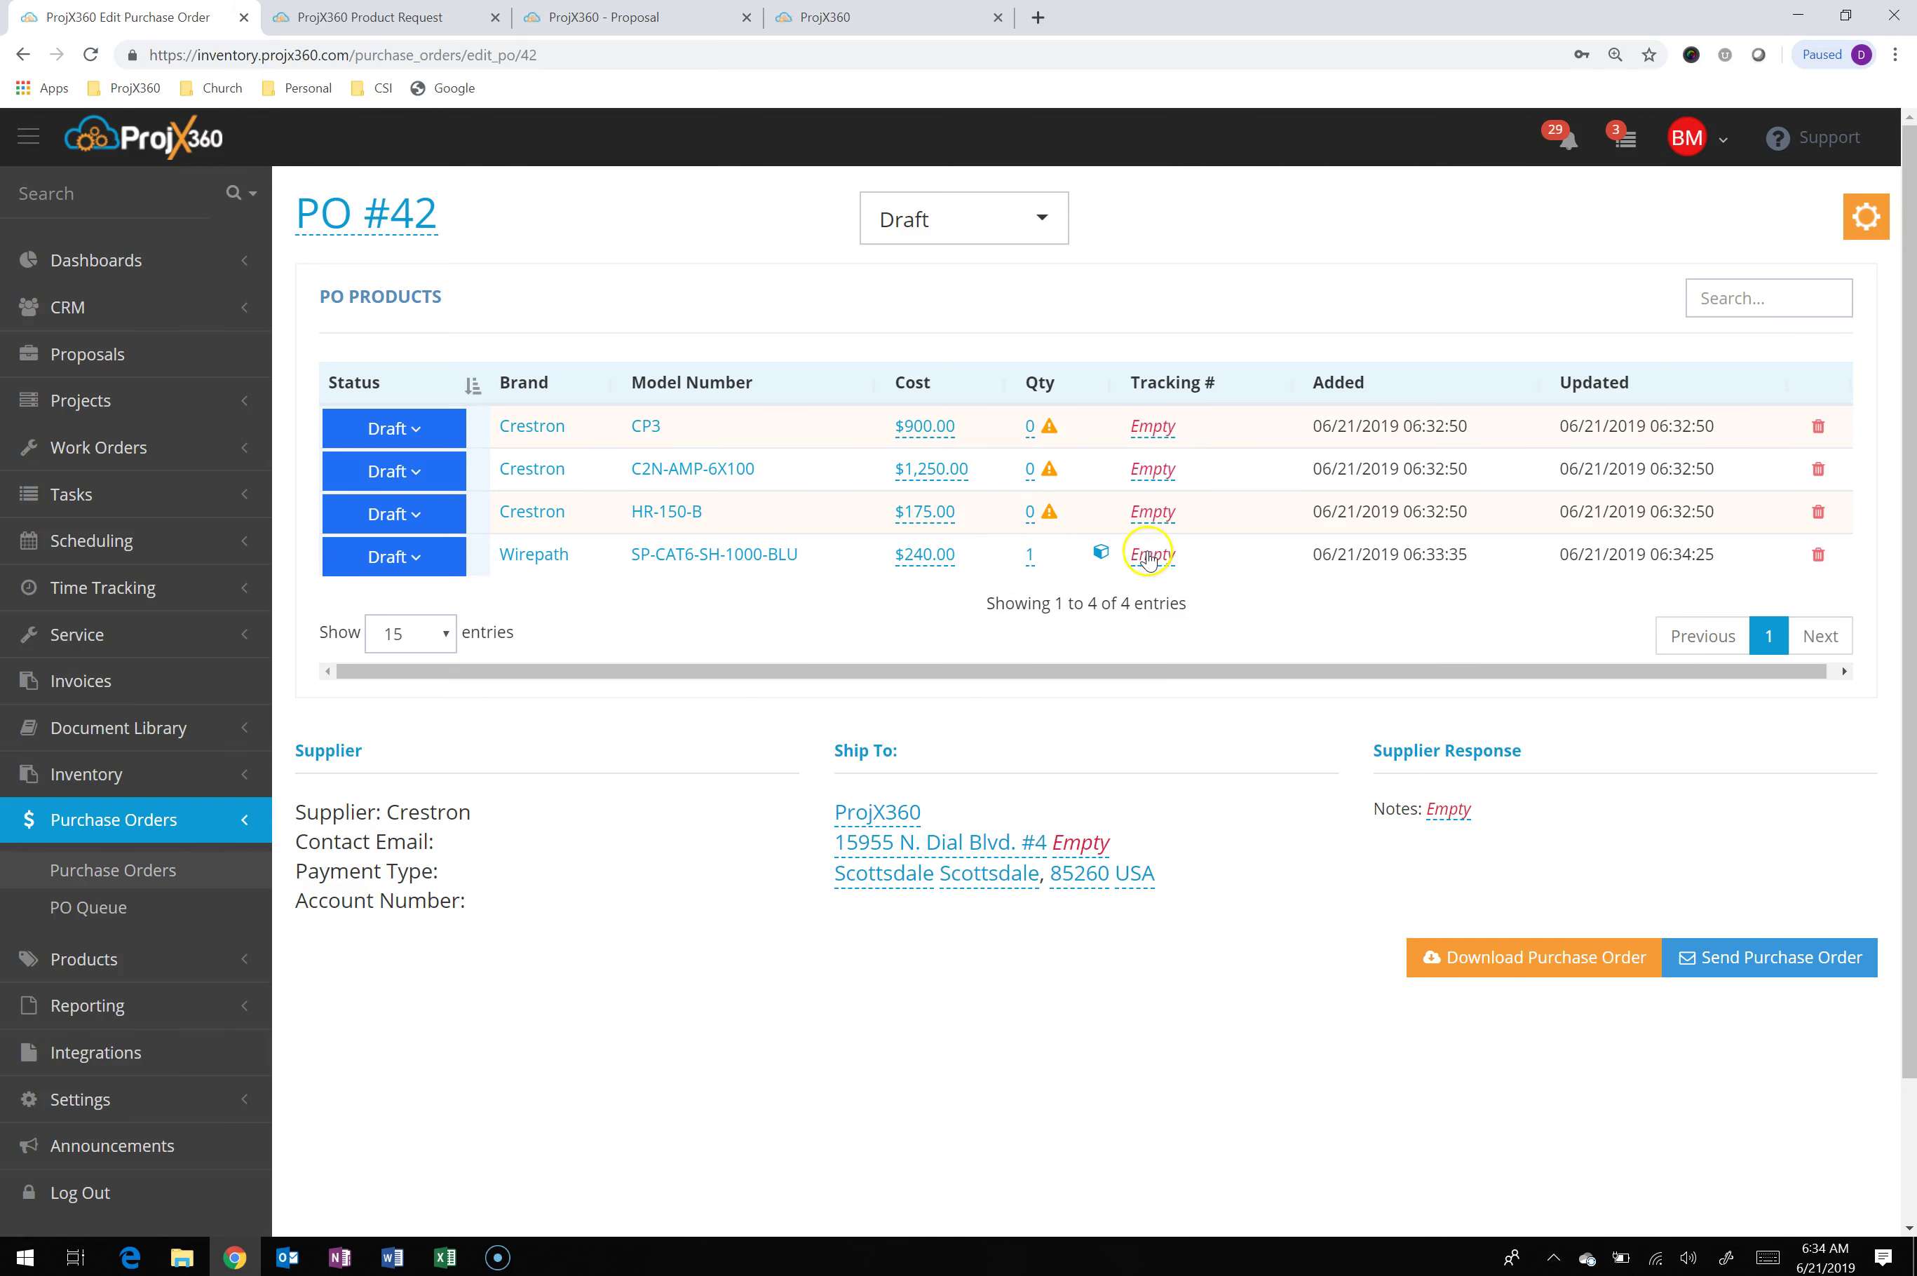
{"action": "mouse_move", "coordinate": [1102, 557]}
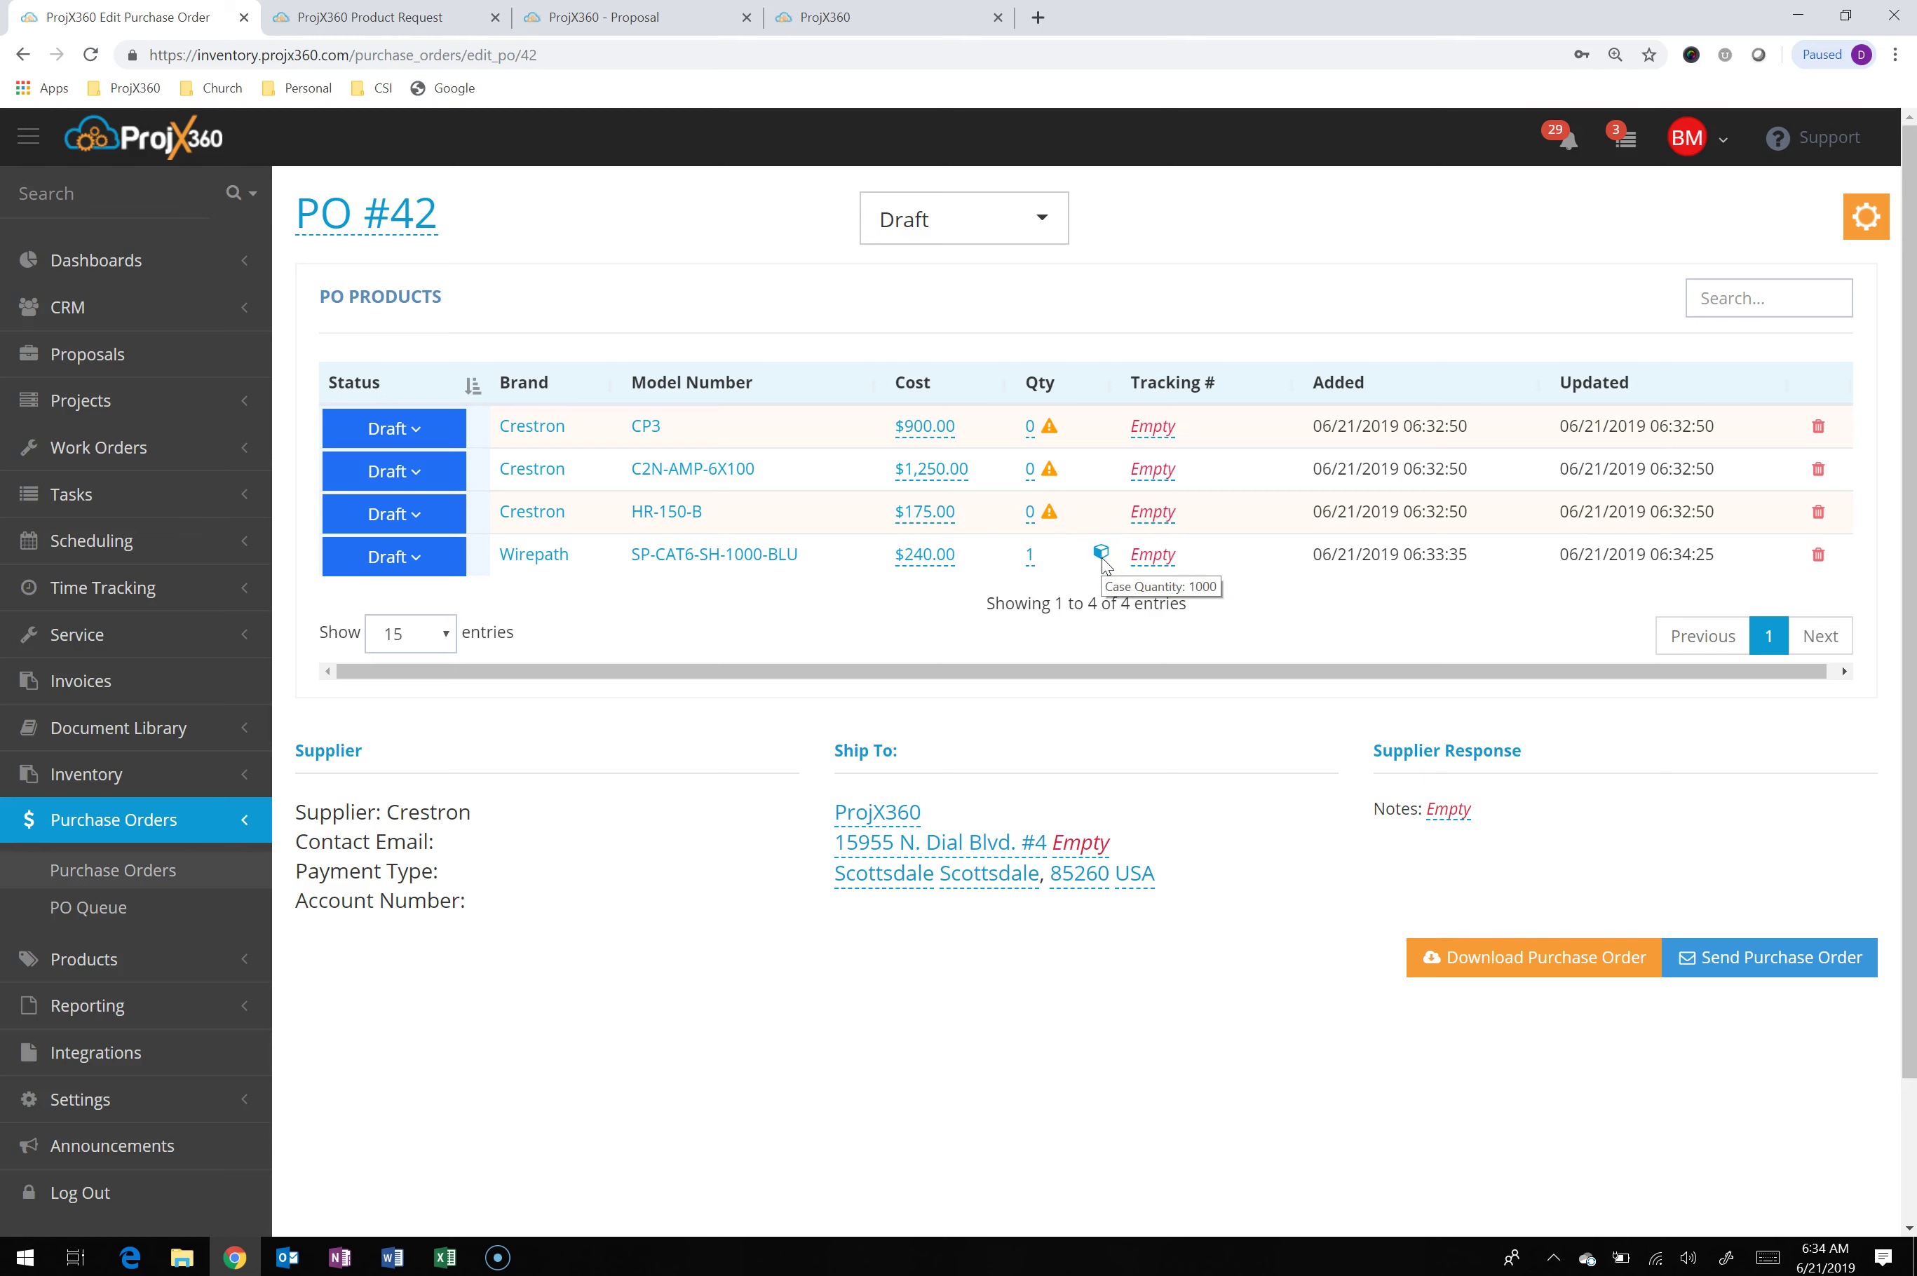
Set the order quantity of the Crestron HR-150-B, C2N-AMP-6X100 and CP3 to 1 each
{"action": "left_click", "coordinate": [1029, 513]}
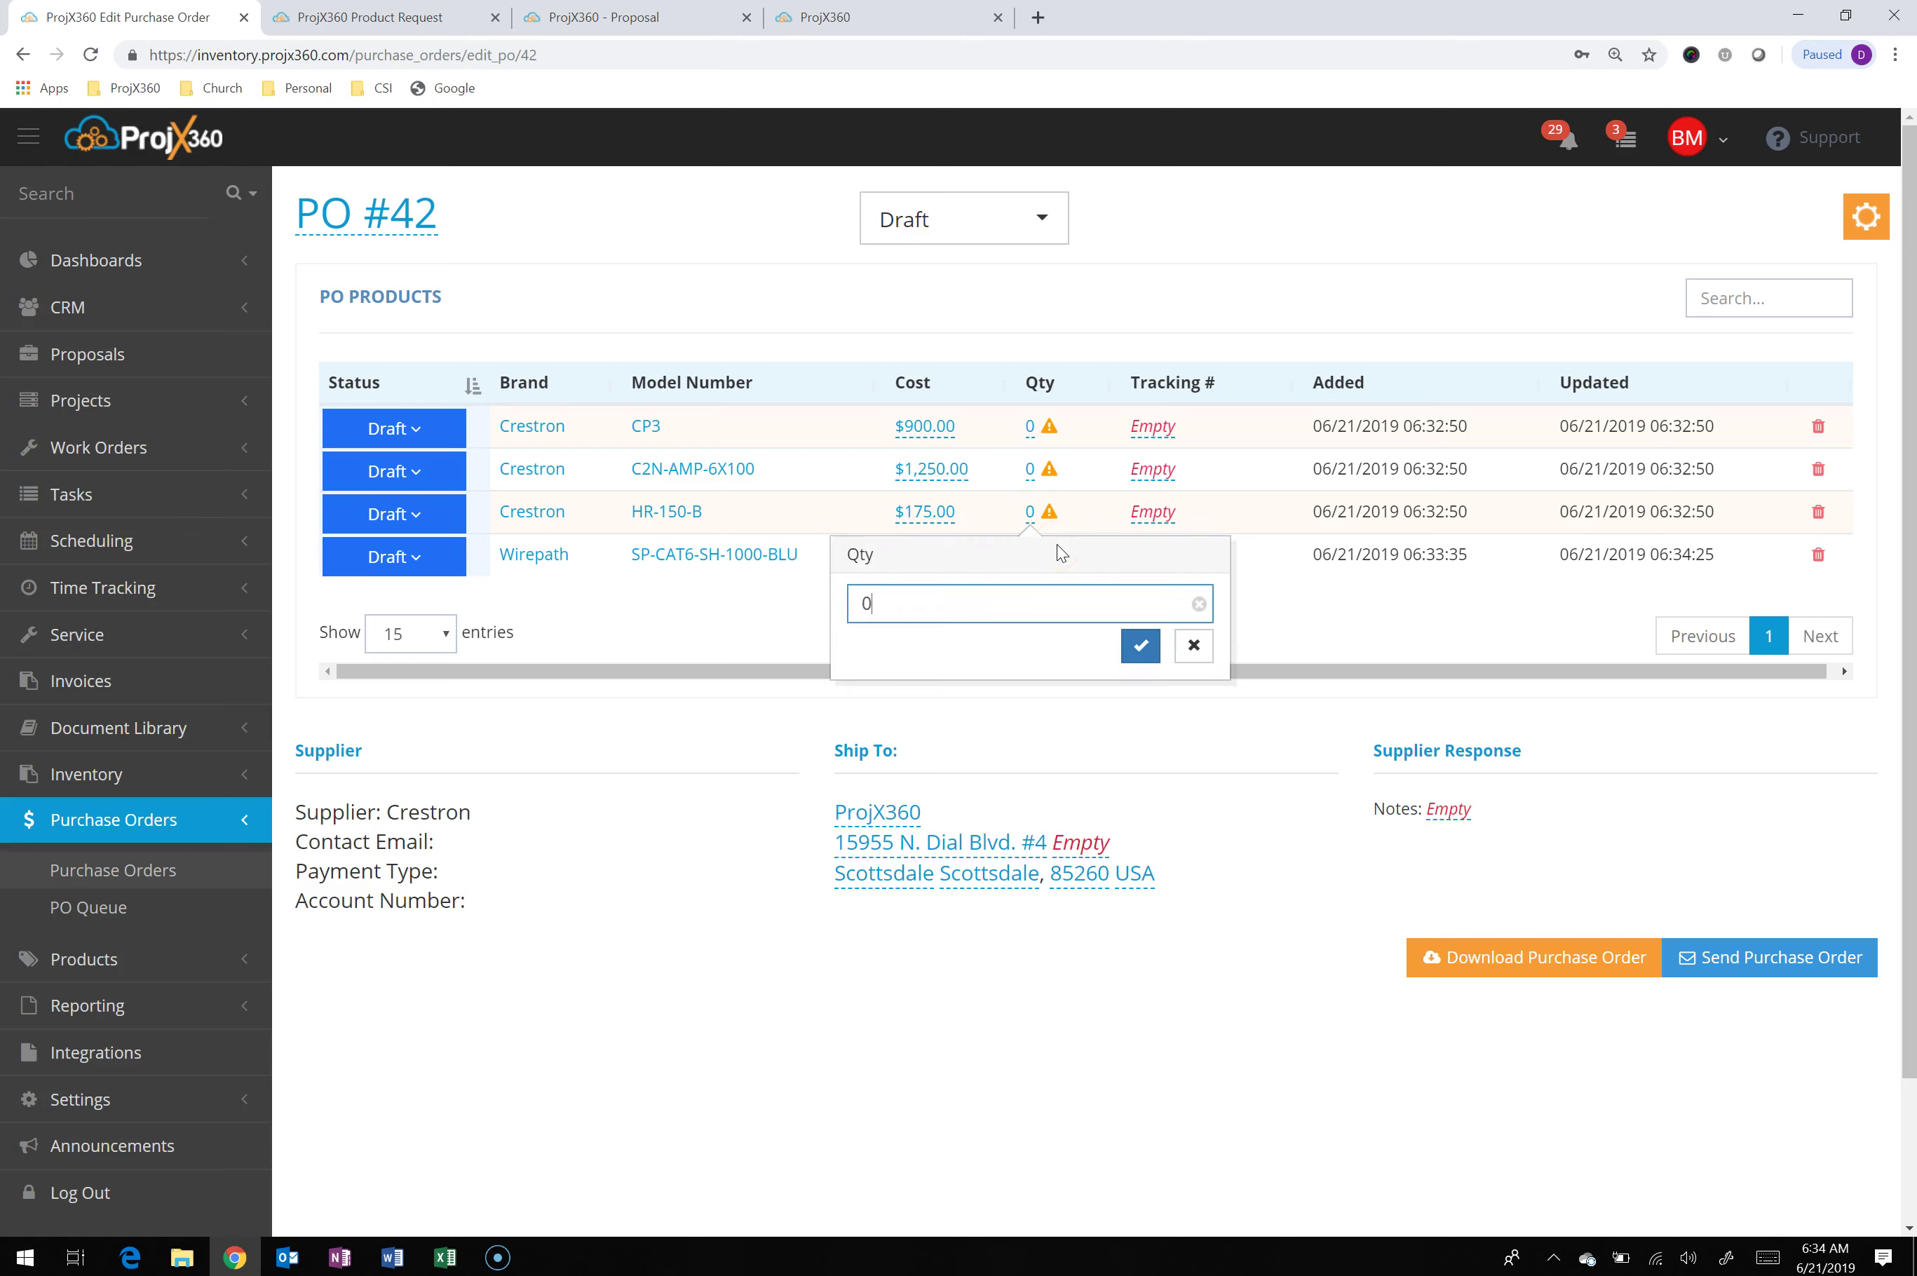
{"action": "left_click", "coordinate": [1140, 646]}
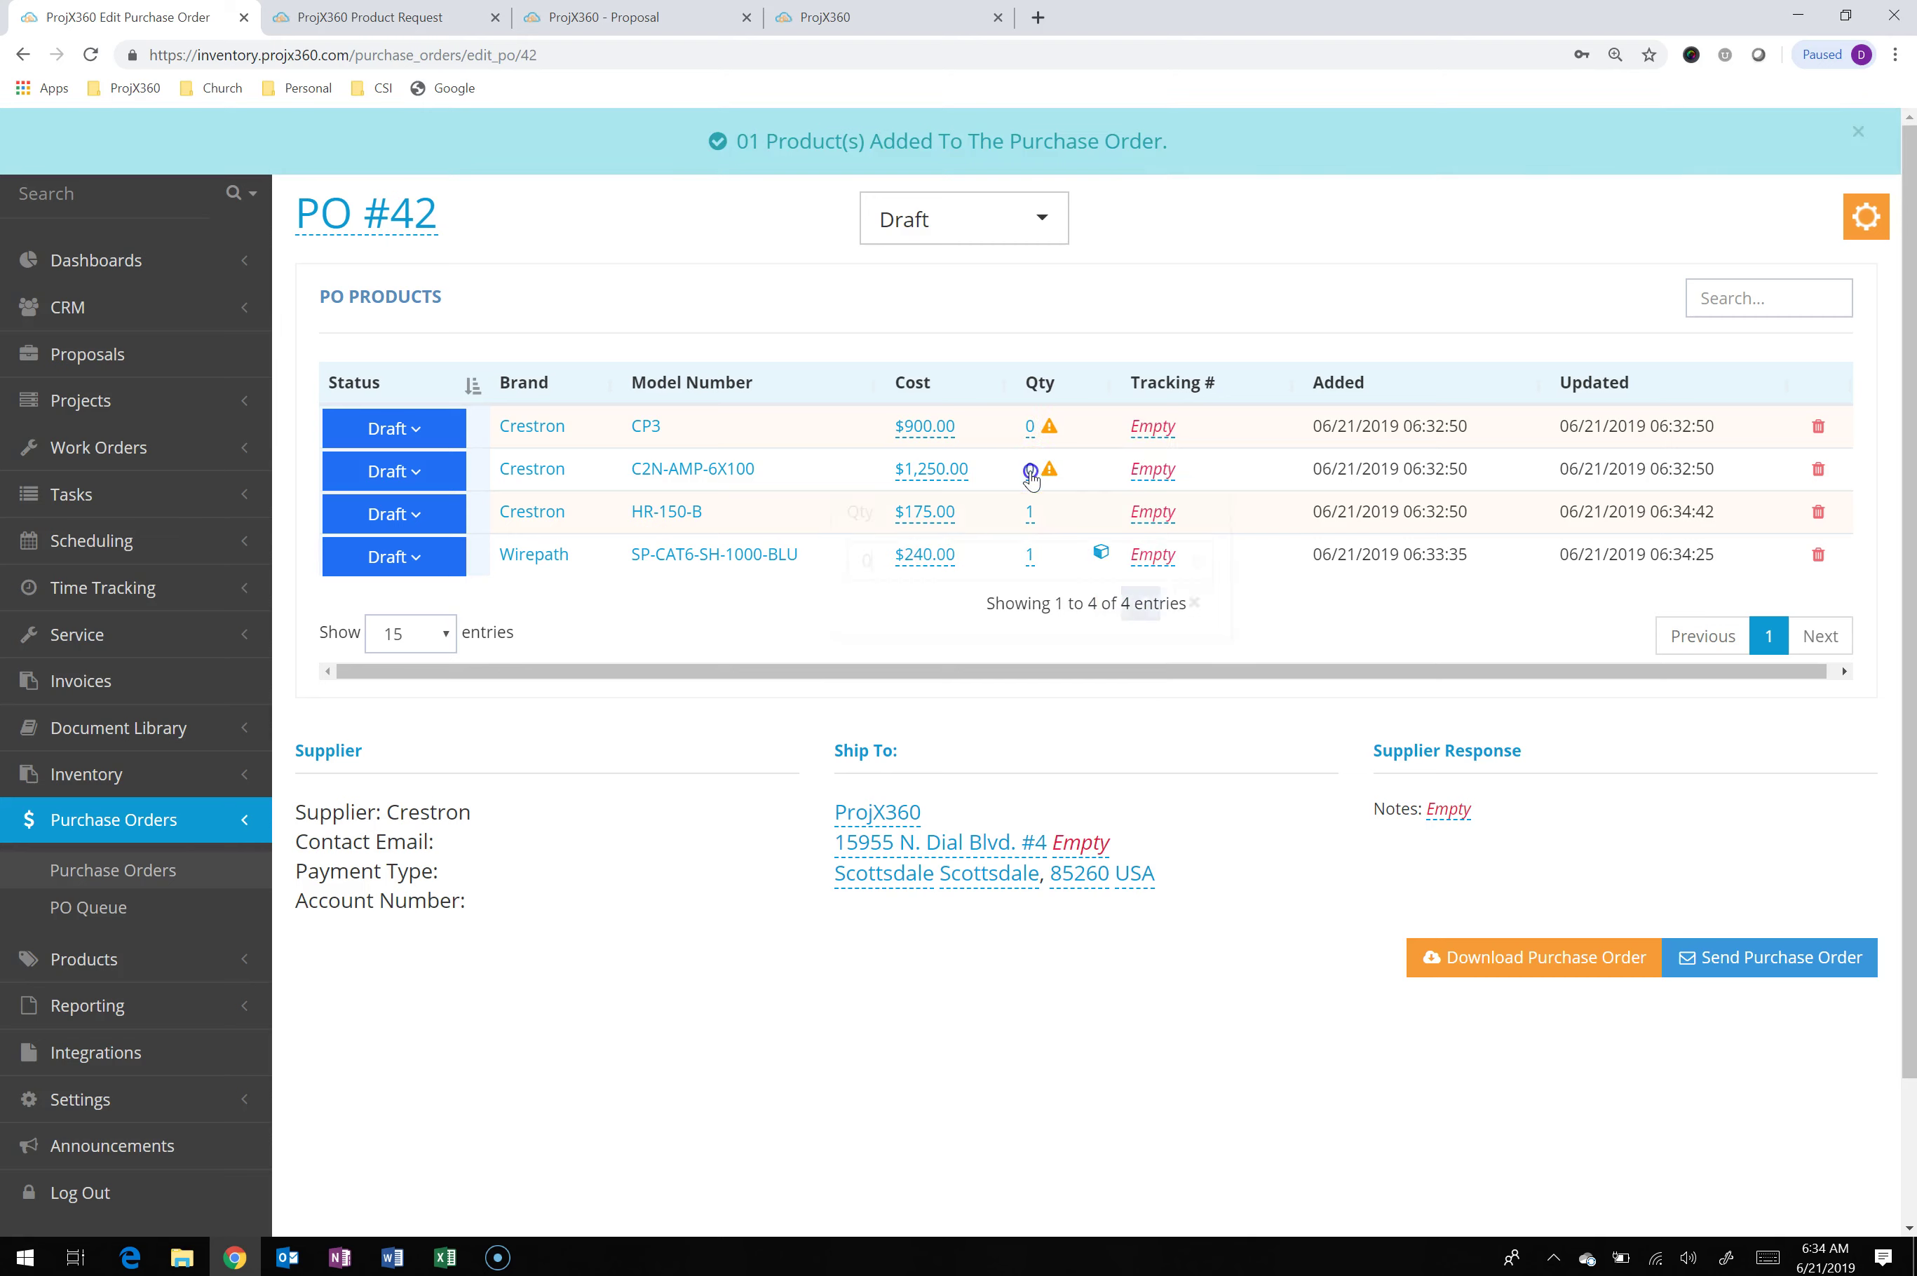
{"action": "left_click", "coordinate": [1030, 470]}
{"action": "type", "text": "1"}
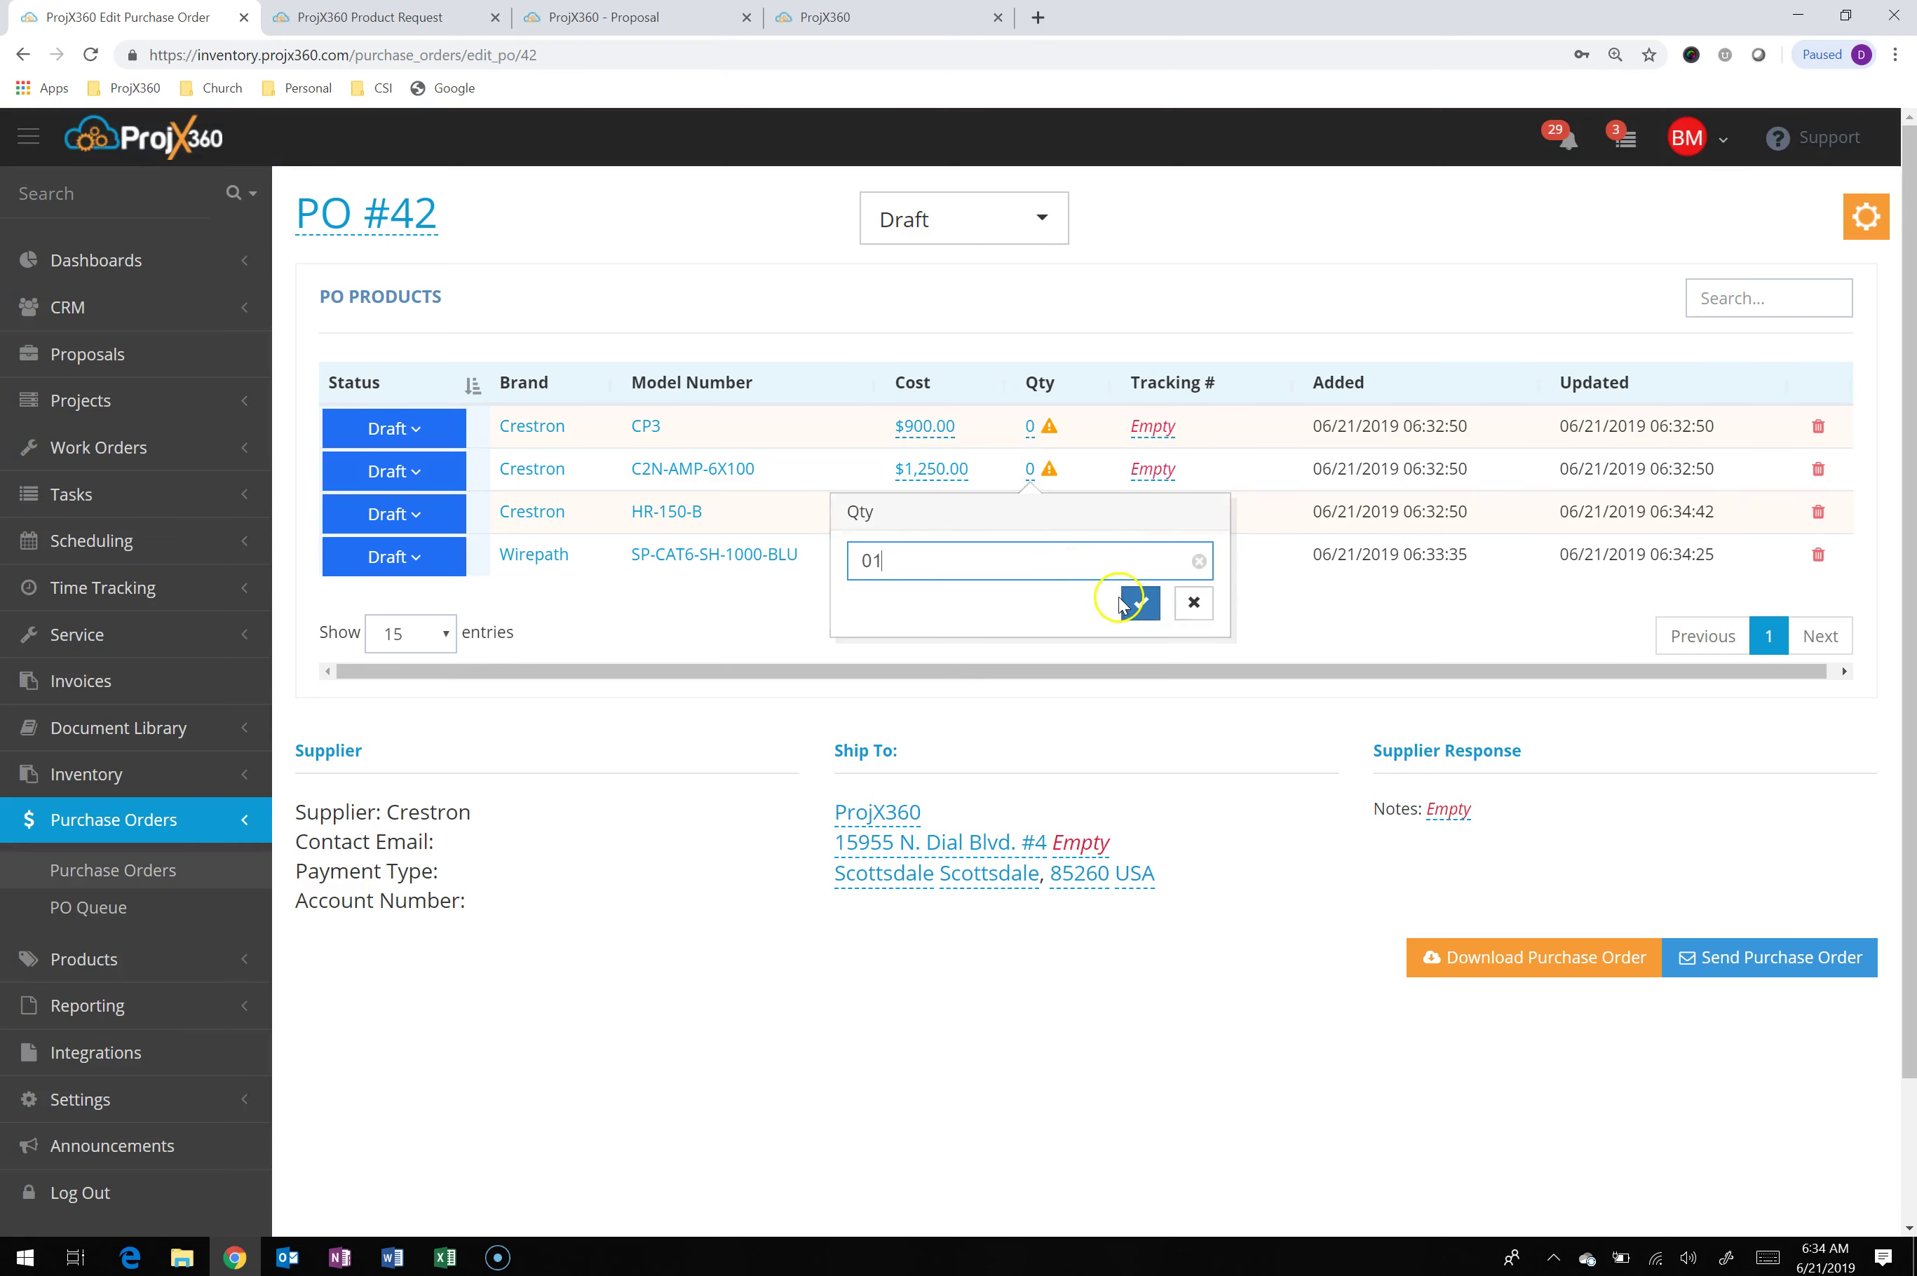
{"action": "left_click", "coordinate": [1144, 614]}
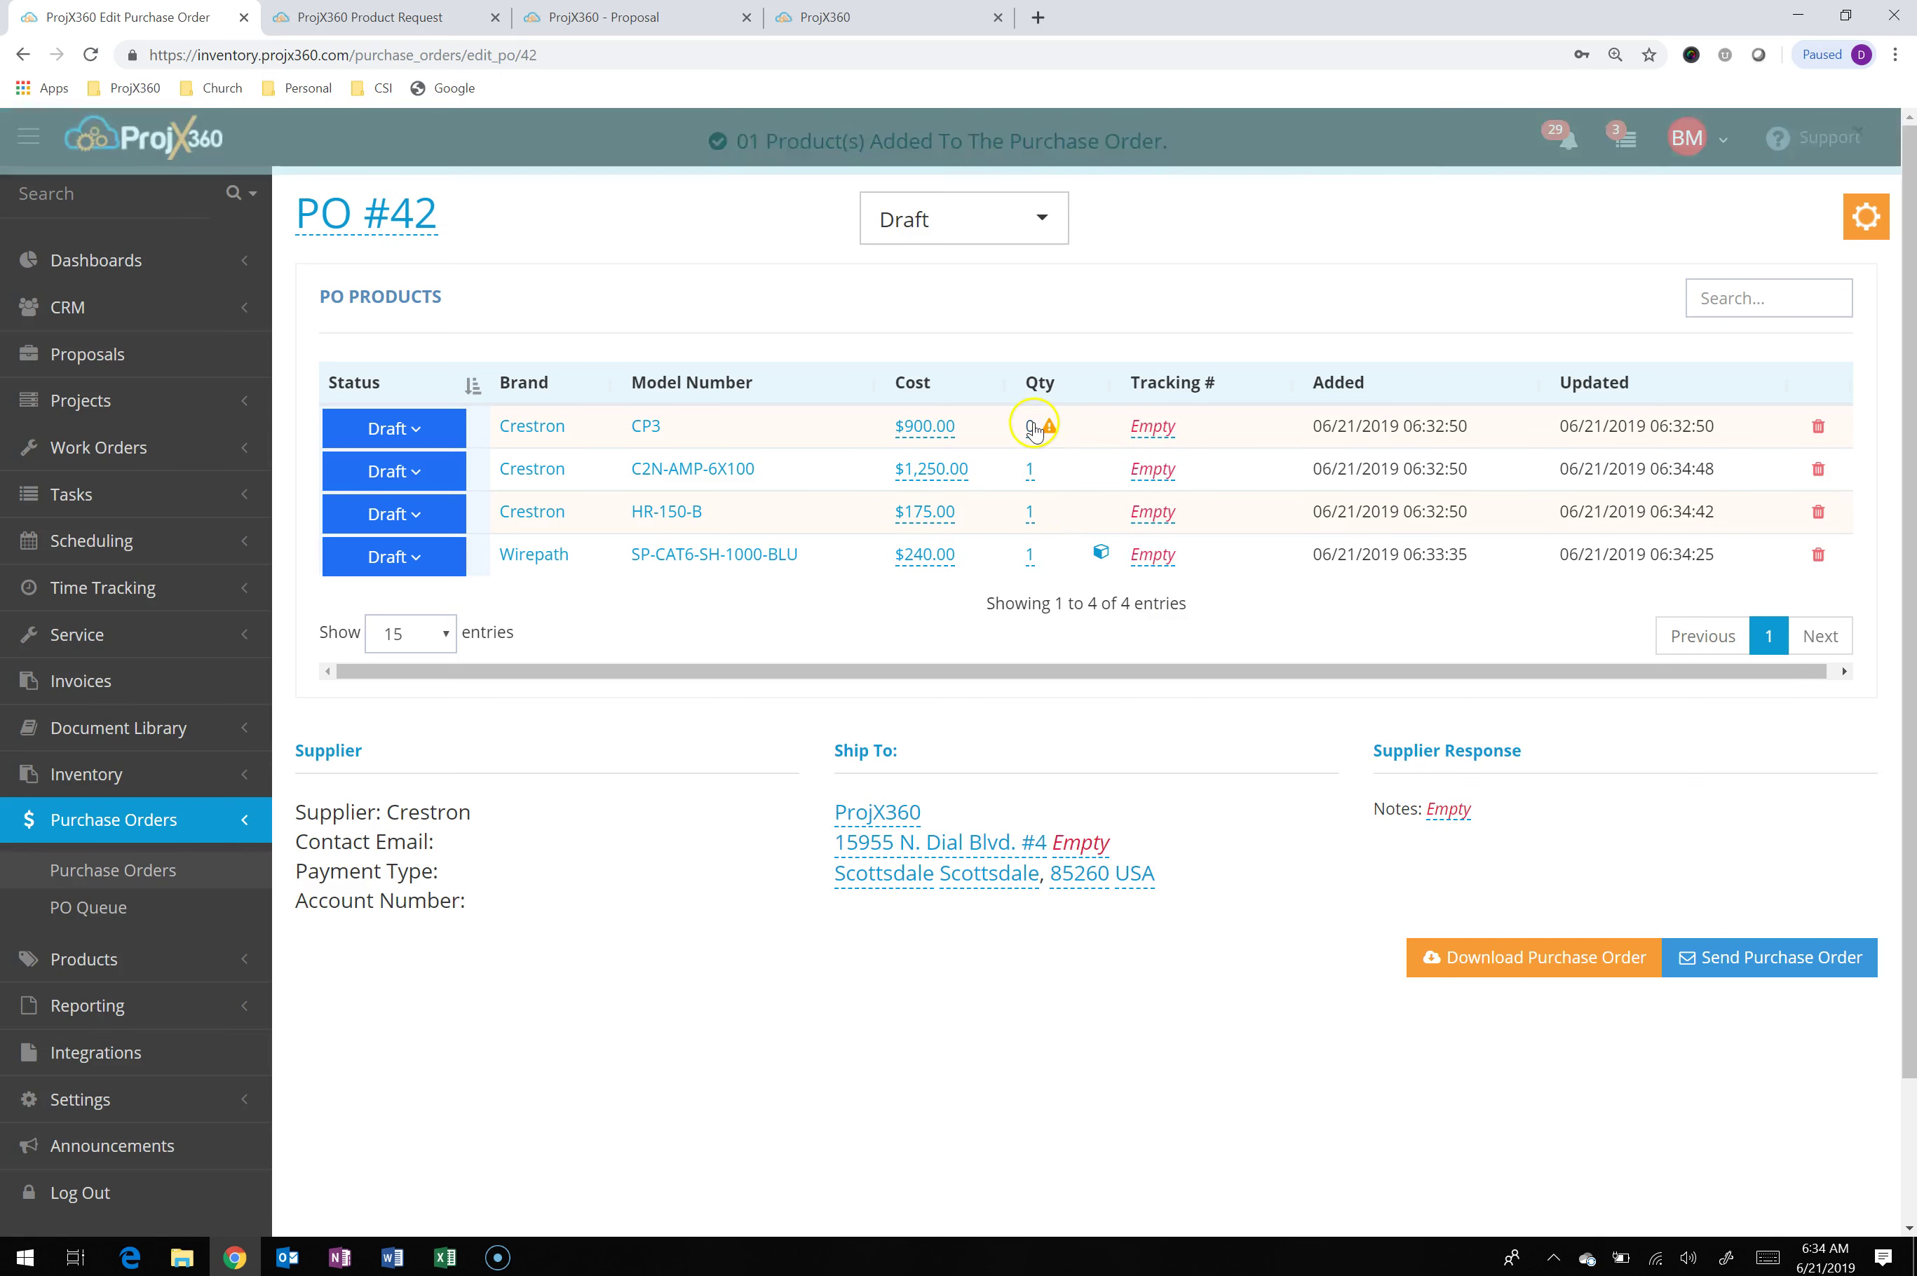
{"action": "left_click", "coordinate": [1030, 426]}
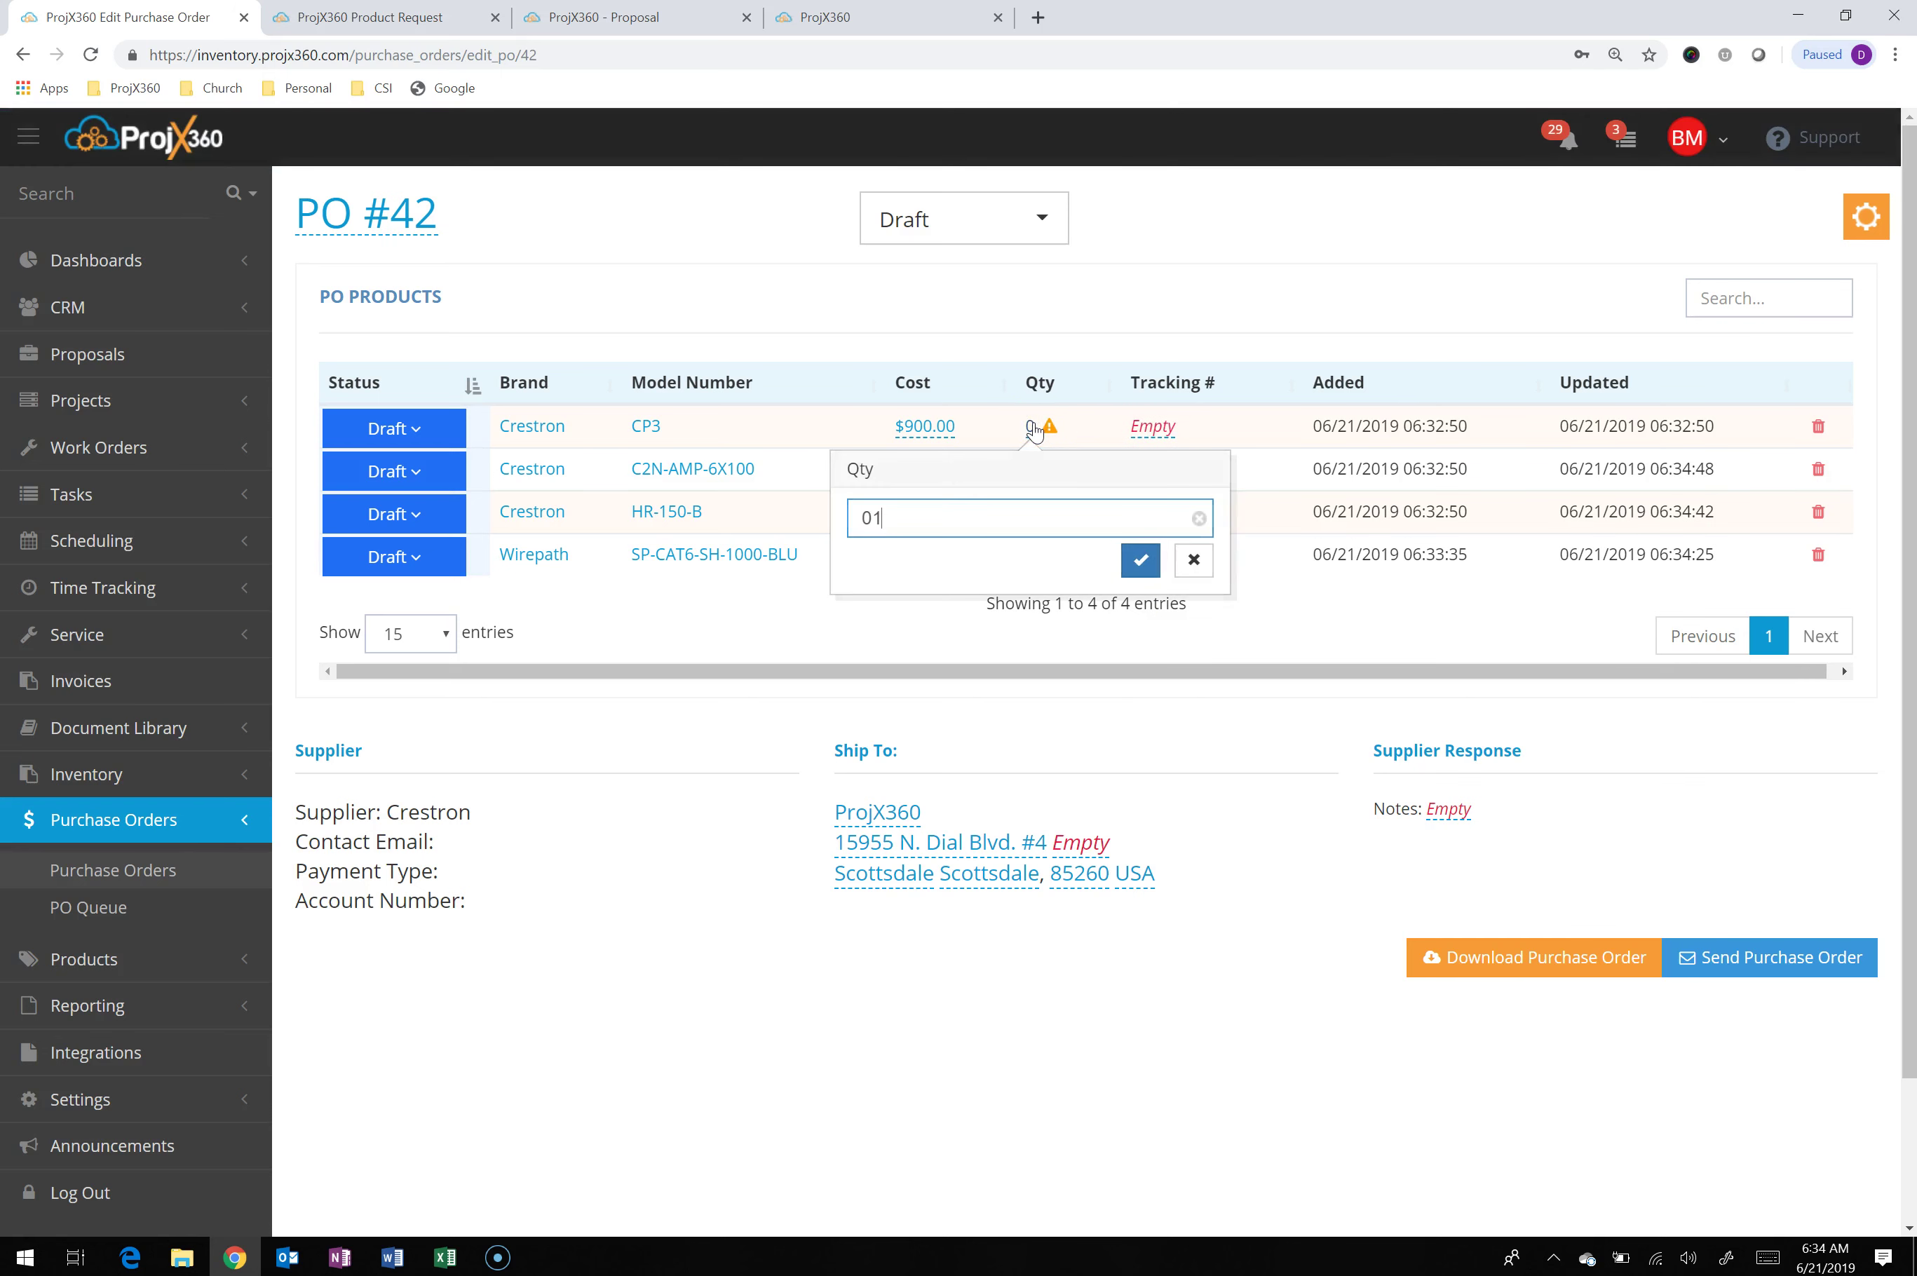
{"action": "left_click", "coordinate": [1141, 559]}
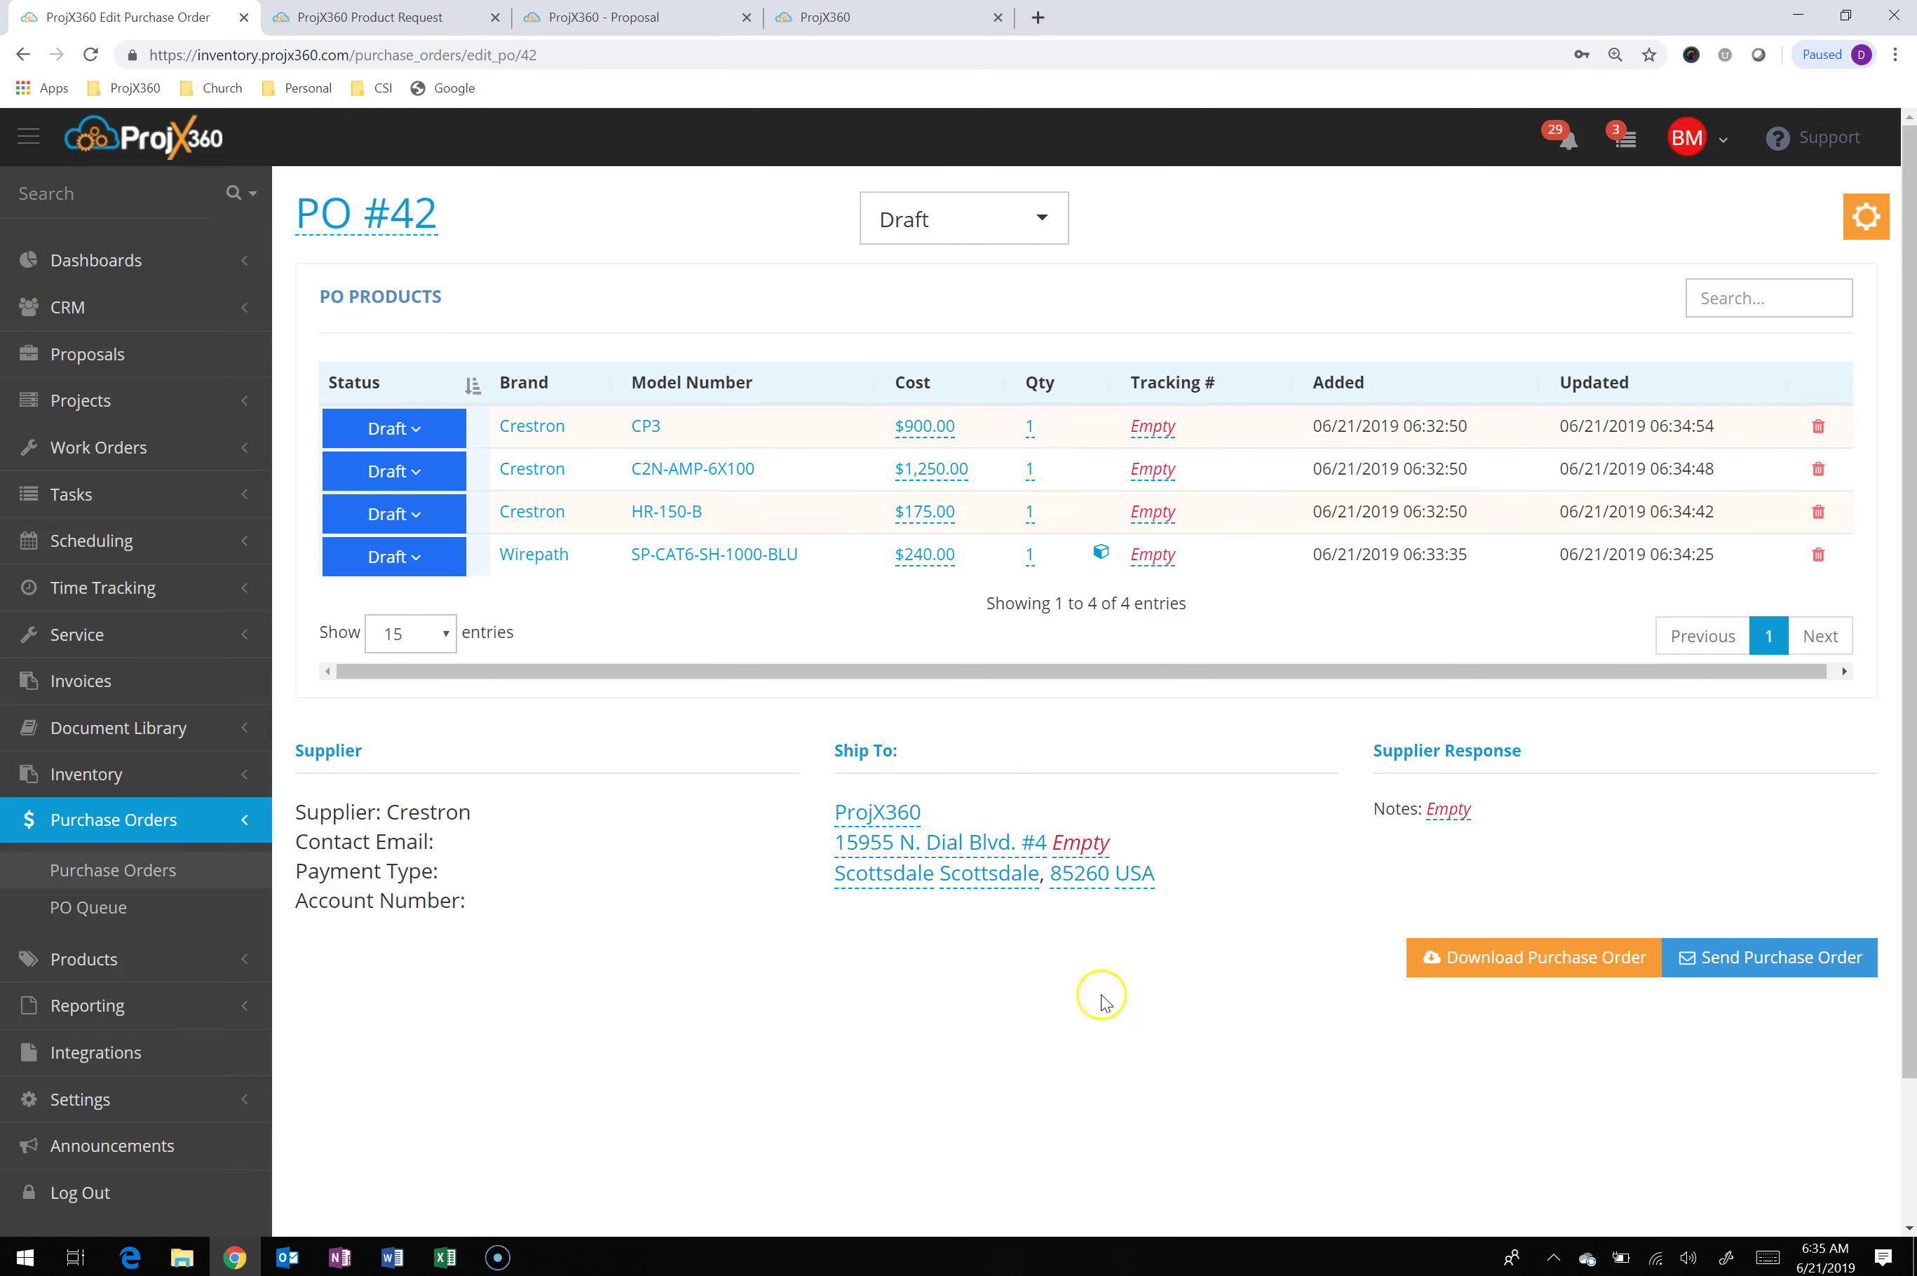
View the downloadable document of PO #42, then return to the order's edit page
{"action": "left_click", "coordinate": [1521, 971]}
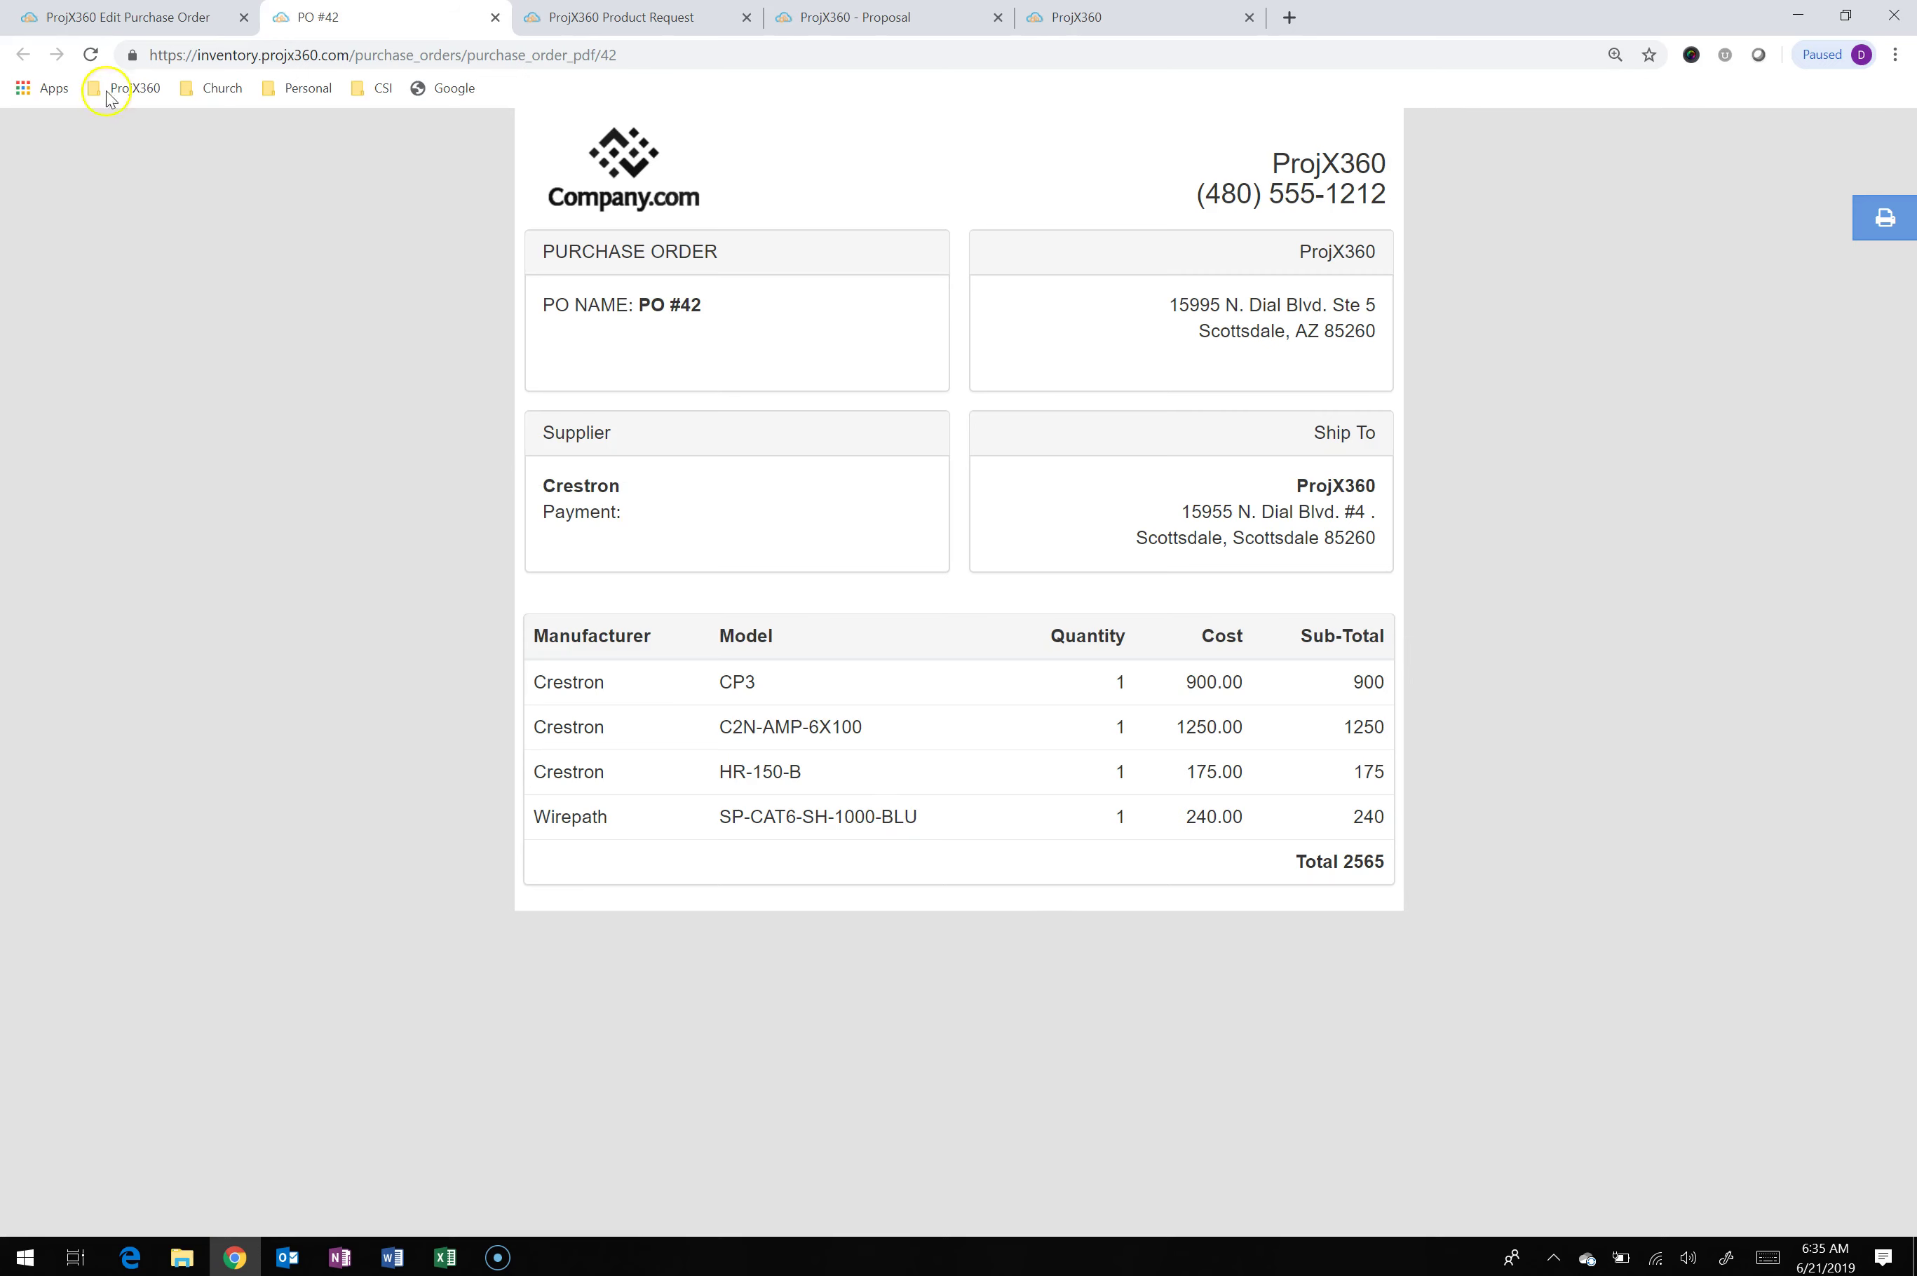
{"action": "left_click", "coordinate": [120, 19]}
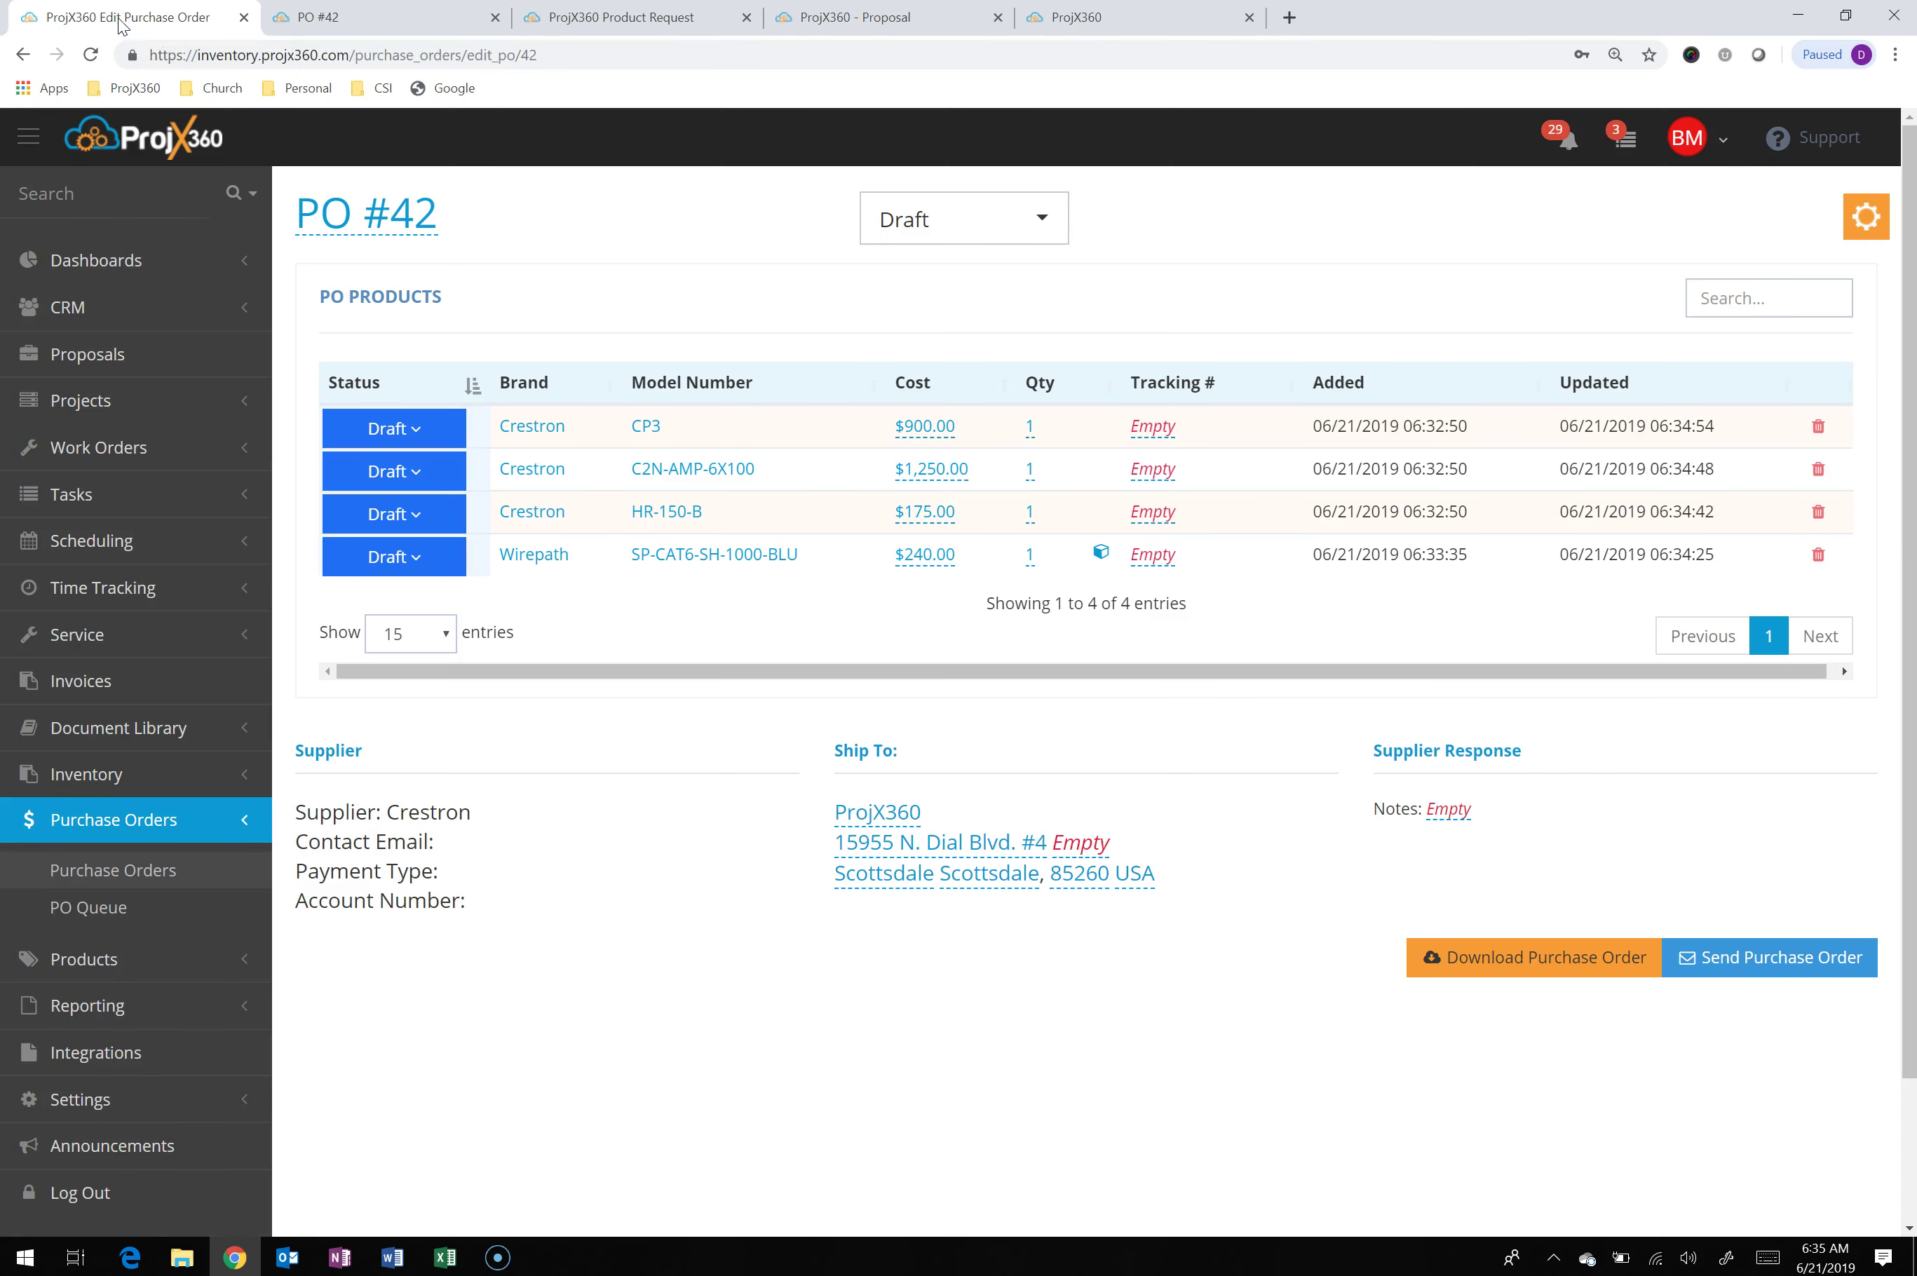
Send PO #42 to the supplier and open the order management link from the generated Outlook message
{"action": "left_click", "coordinate": [1757, 958]}
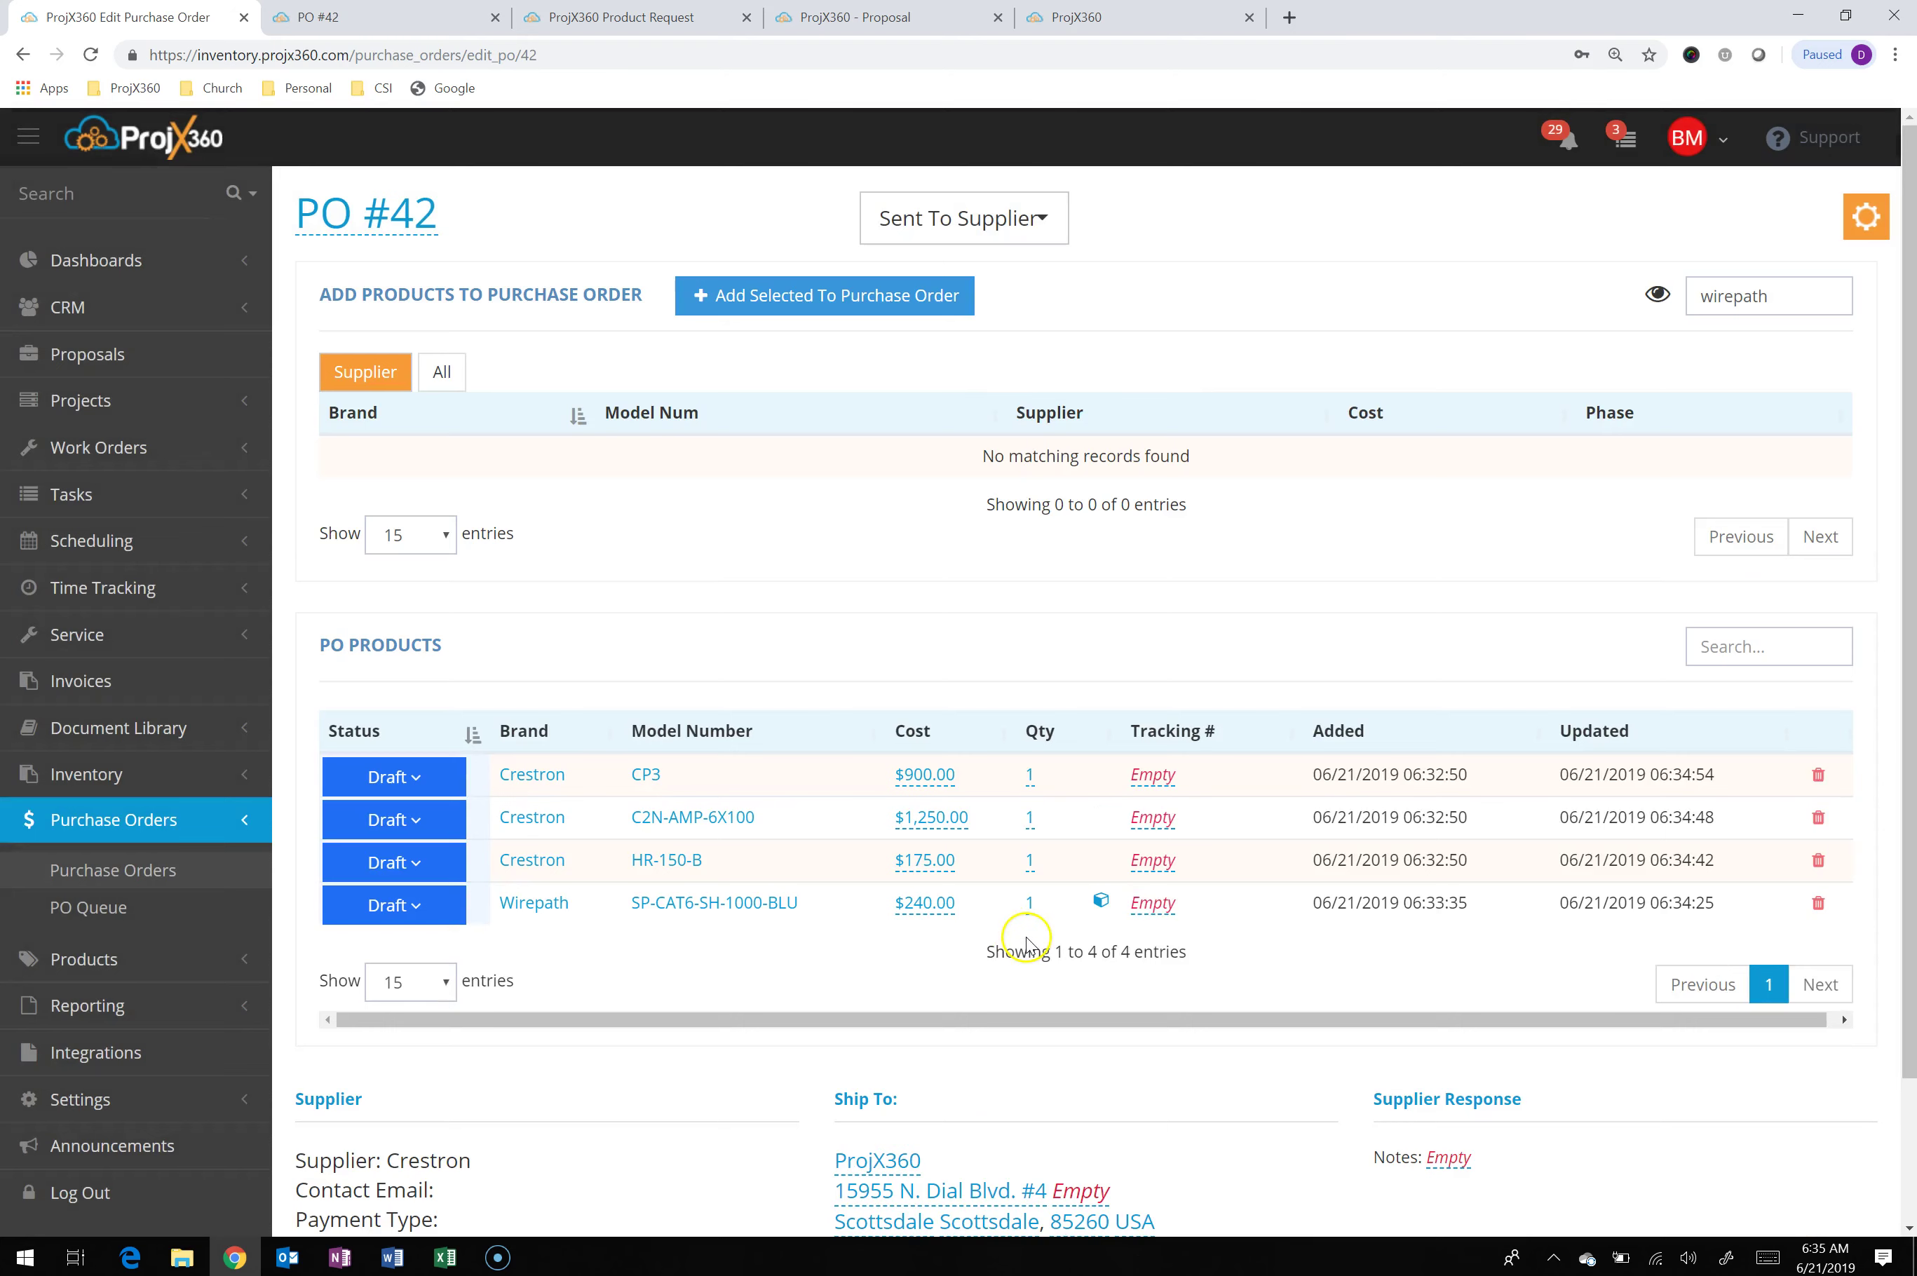
{"action": "scroll", "coordinate": [1031, 919], "scroll_direction": "down", "scroll_amount": 2}
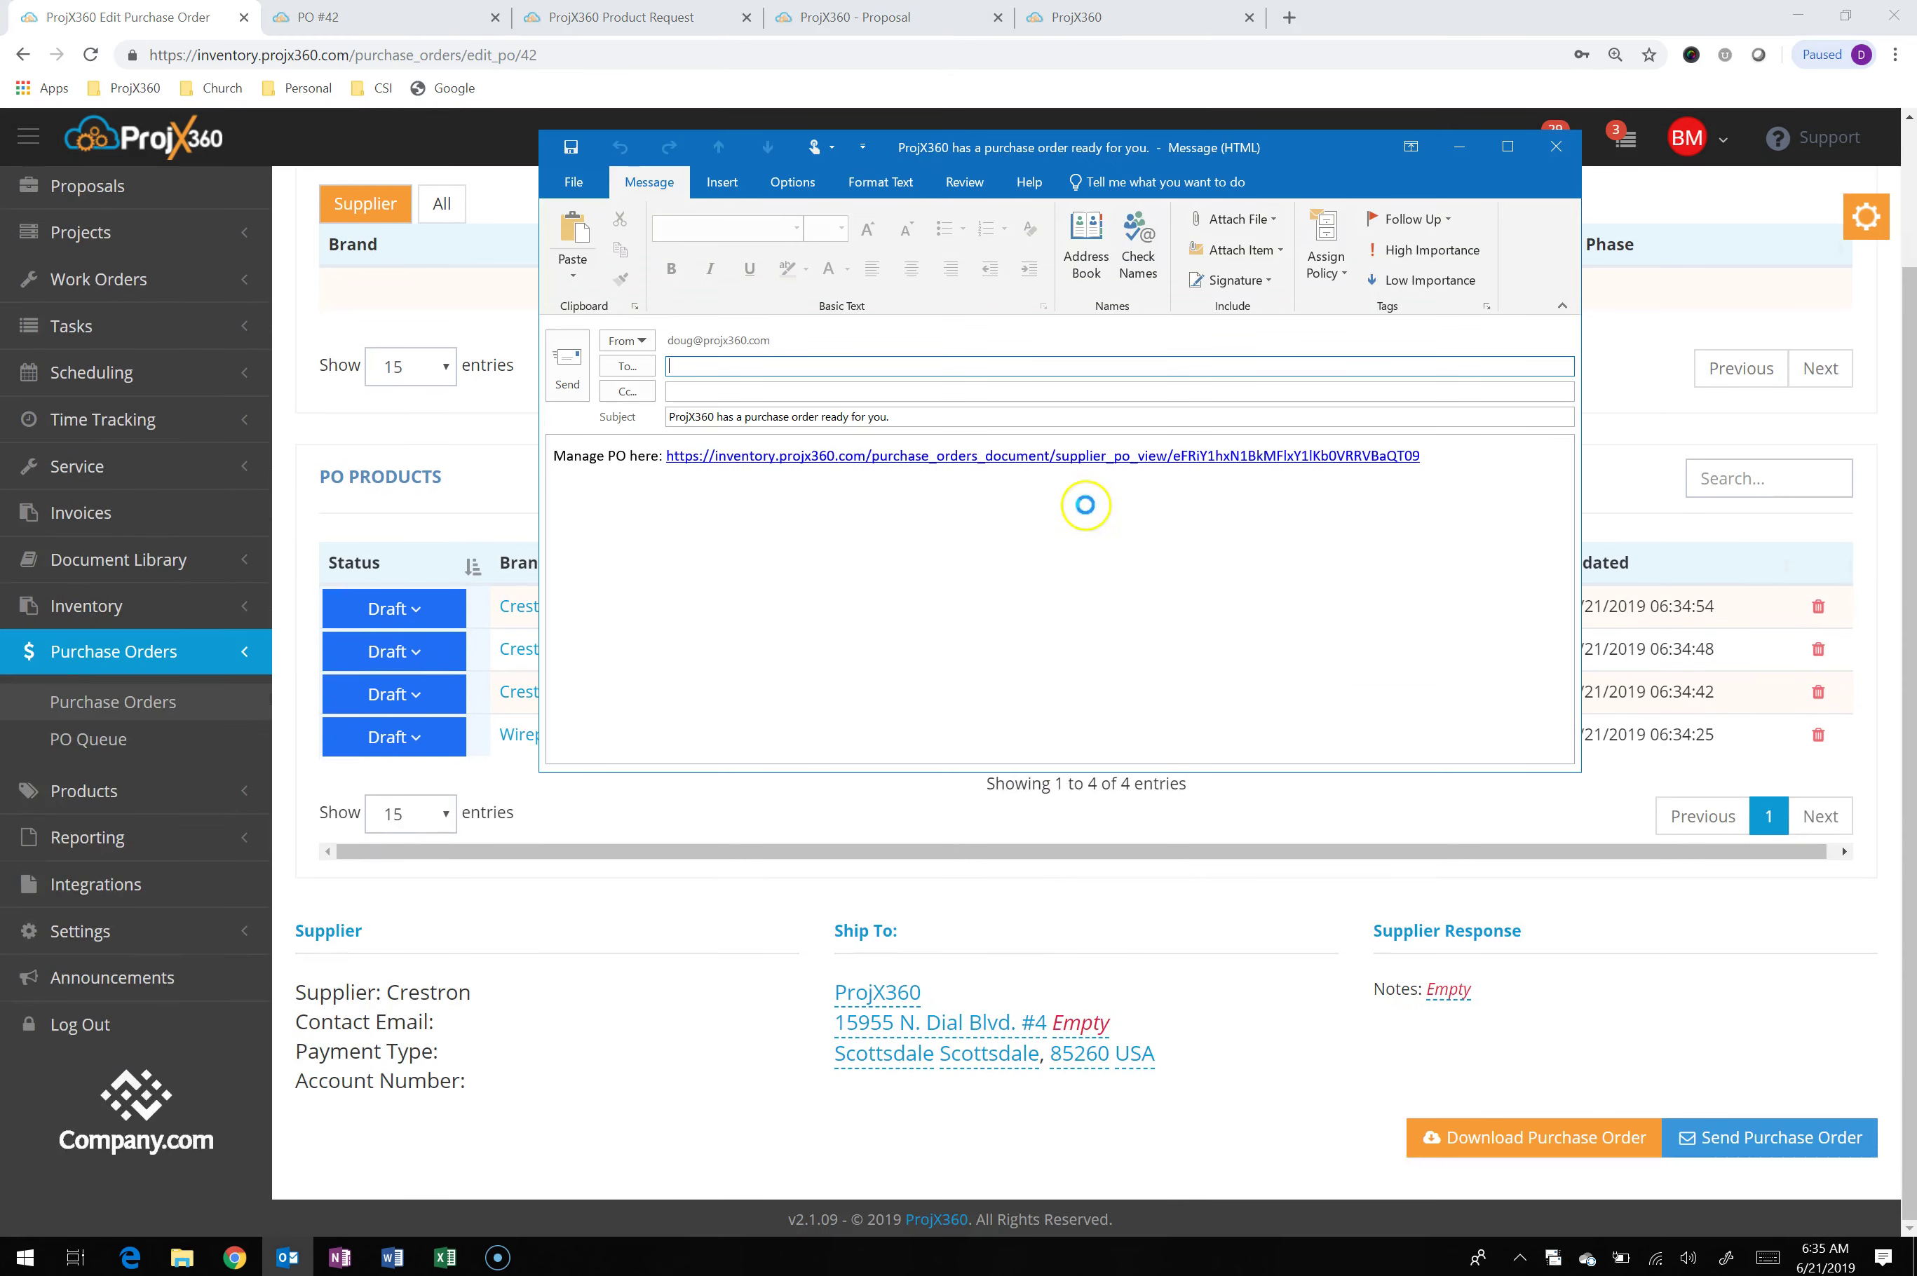
{"action": "left_click", "coordinate": [1071, 456]}
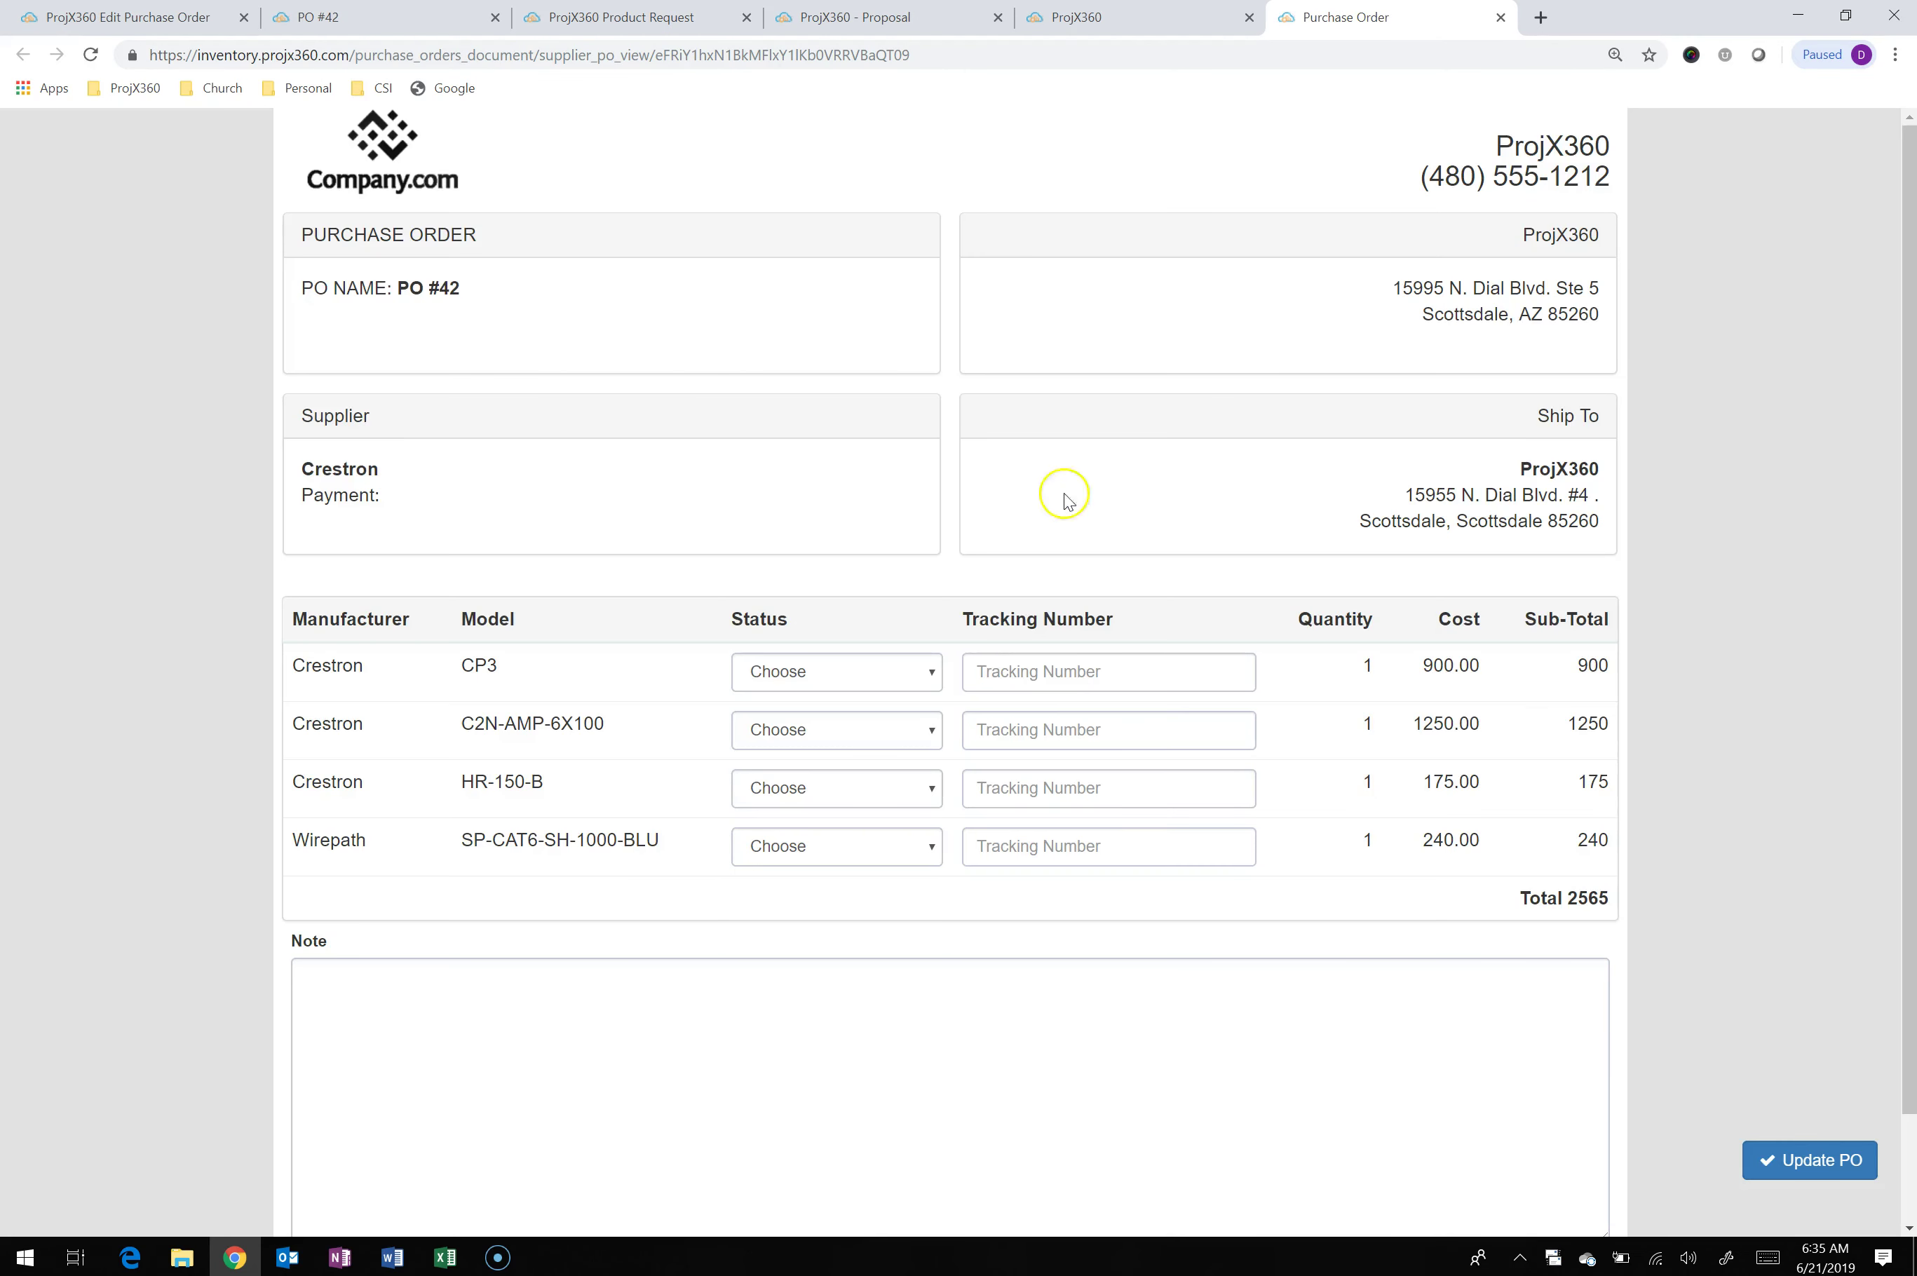
Mark all four products as Shipped on the supplier's page, submit the update, and reload the PO #42 edit page
{"action": "left_click", "coordinate": [919, 672]}
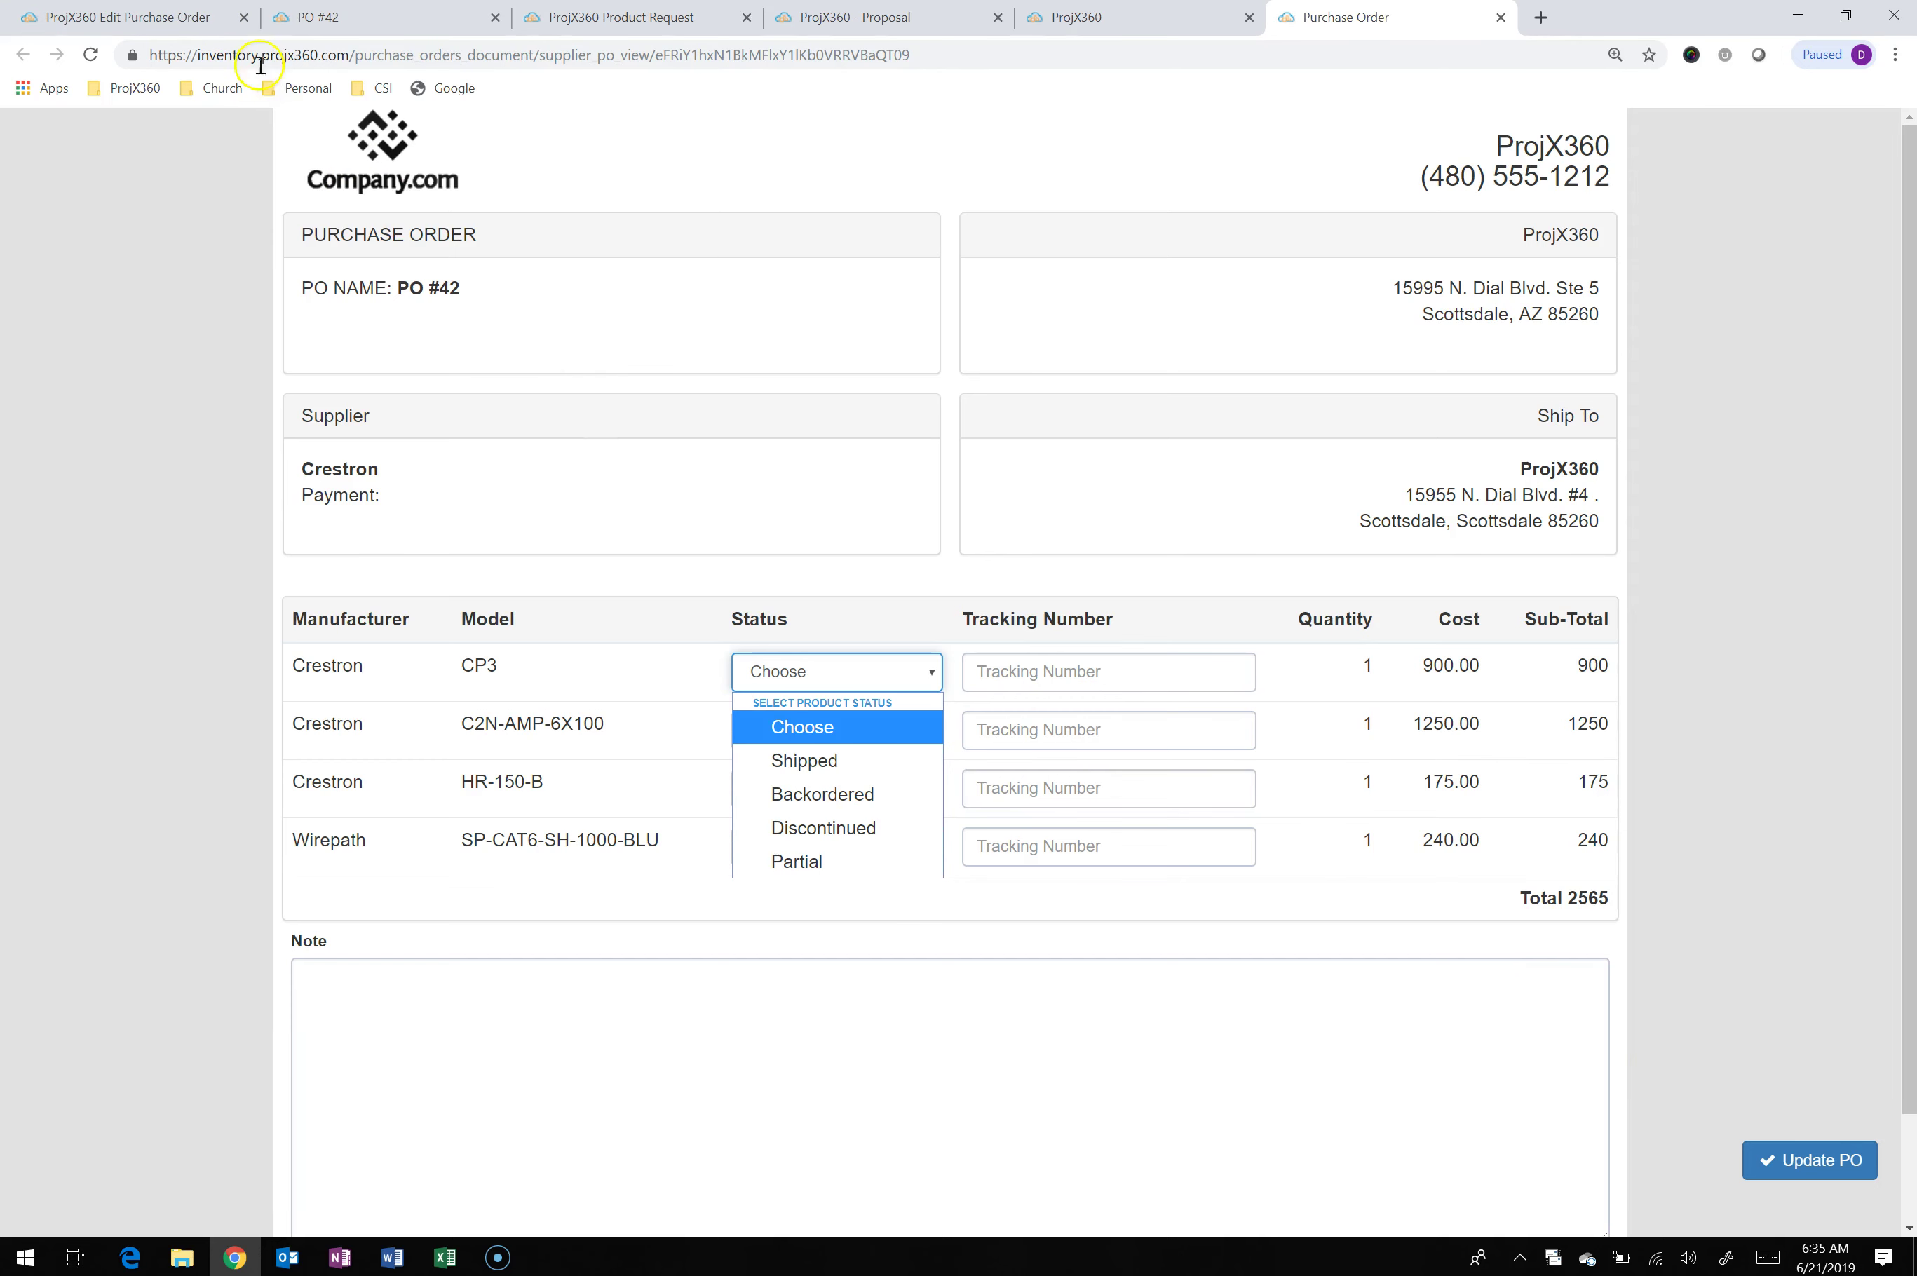
{"action": "left_click", "coordinate": [897, 759]}
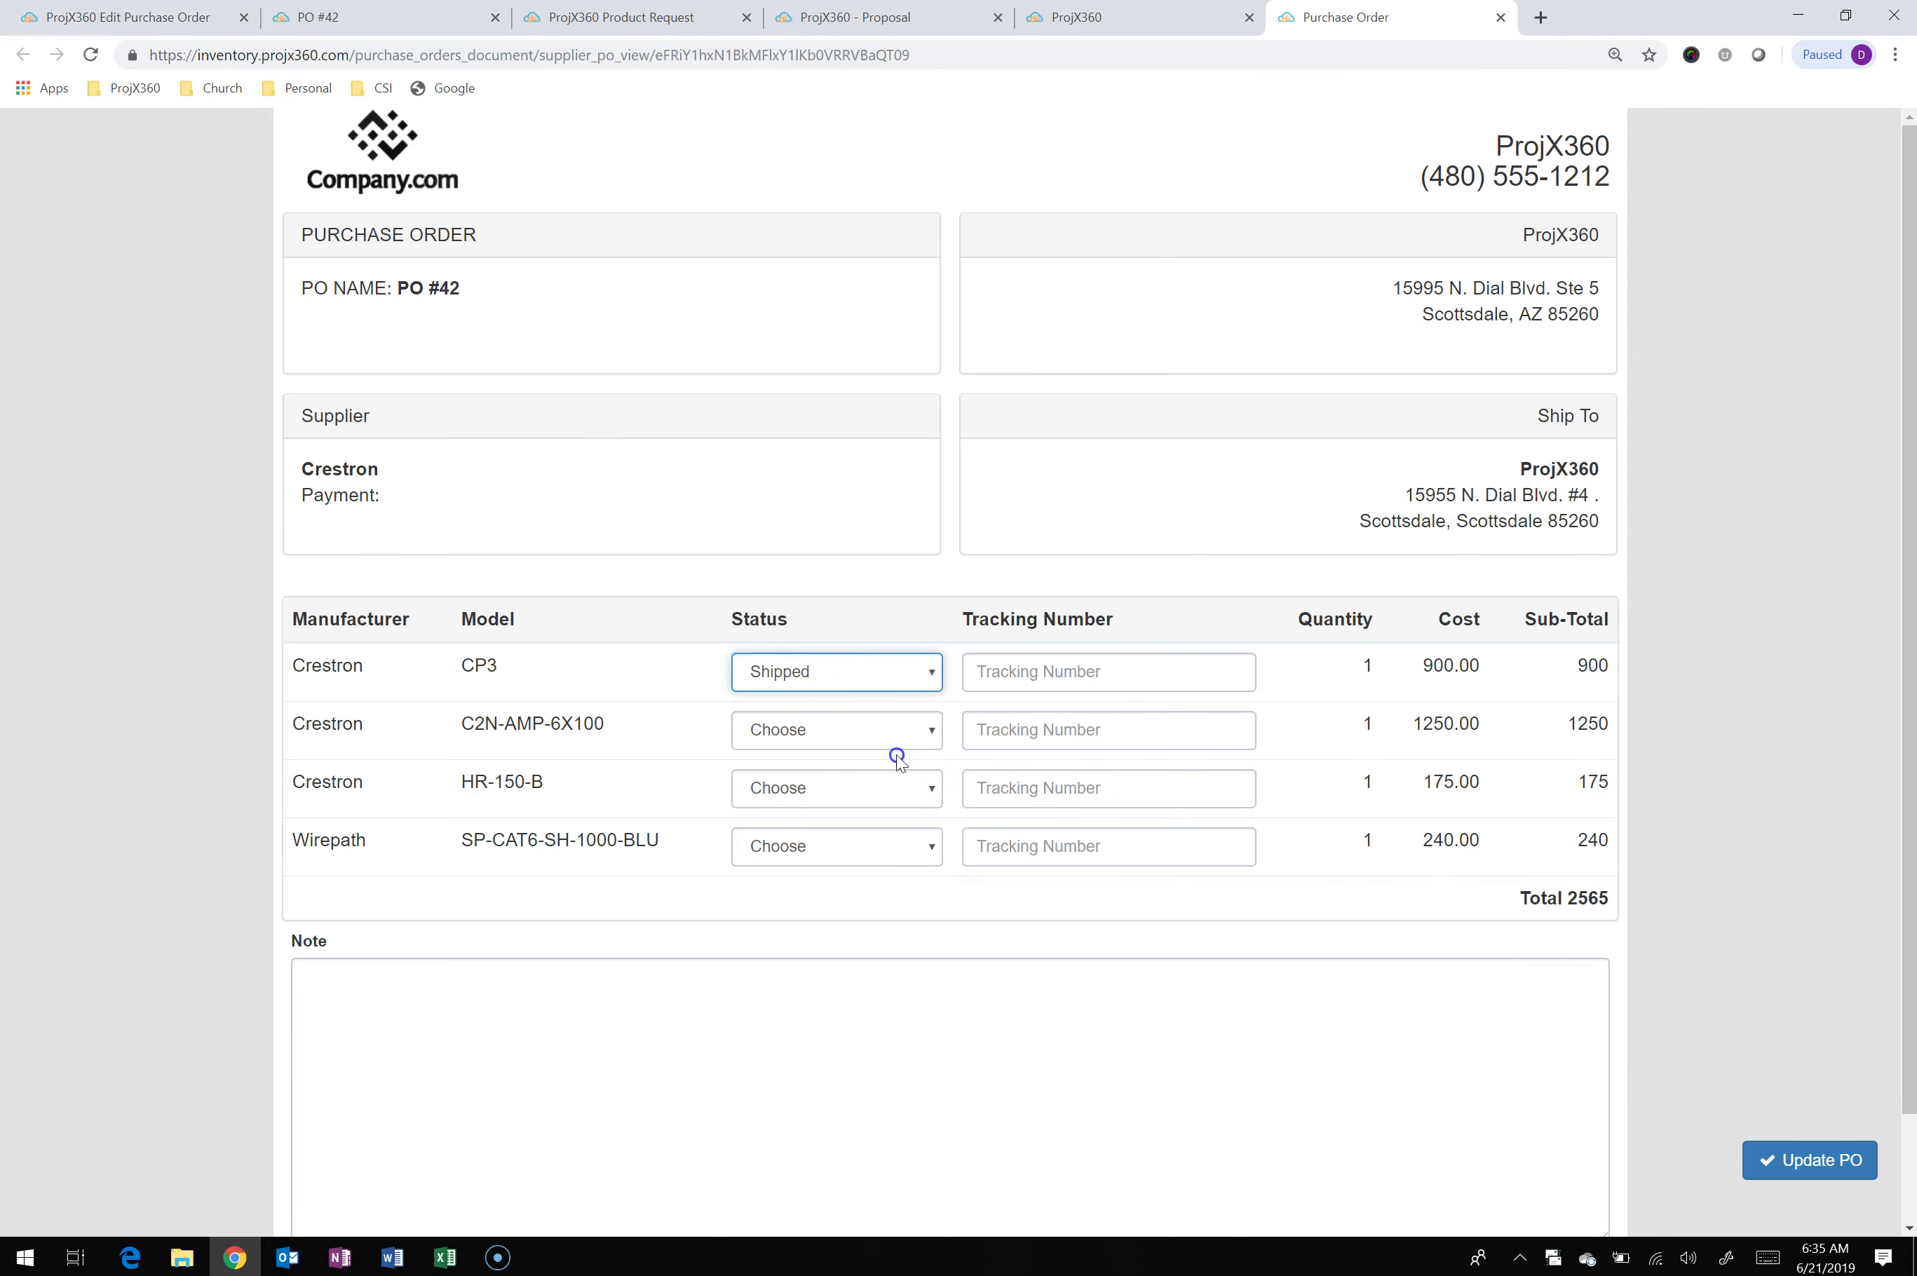
{"action": "left_click", "coordinate": [857, 732]}
{"action": "left_click", "coordinate": [852, 812]}
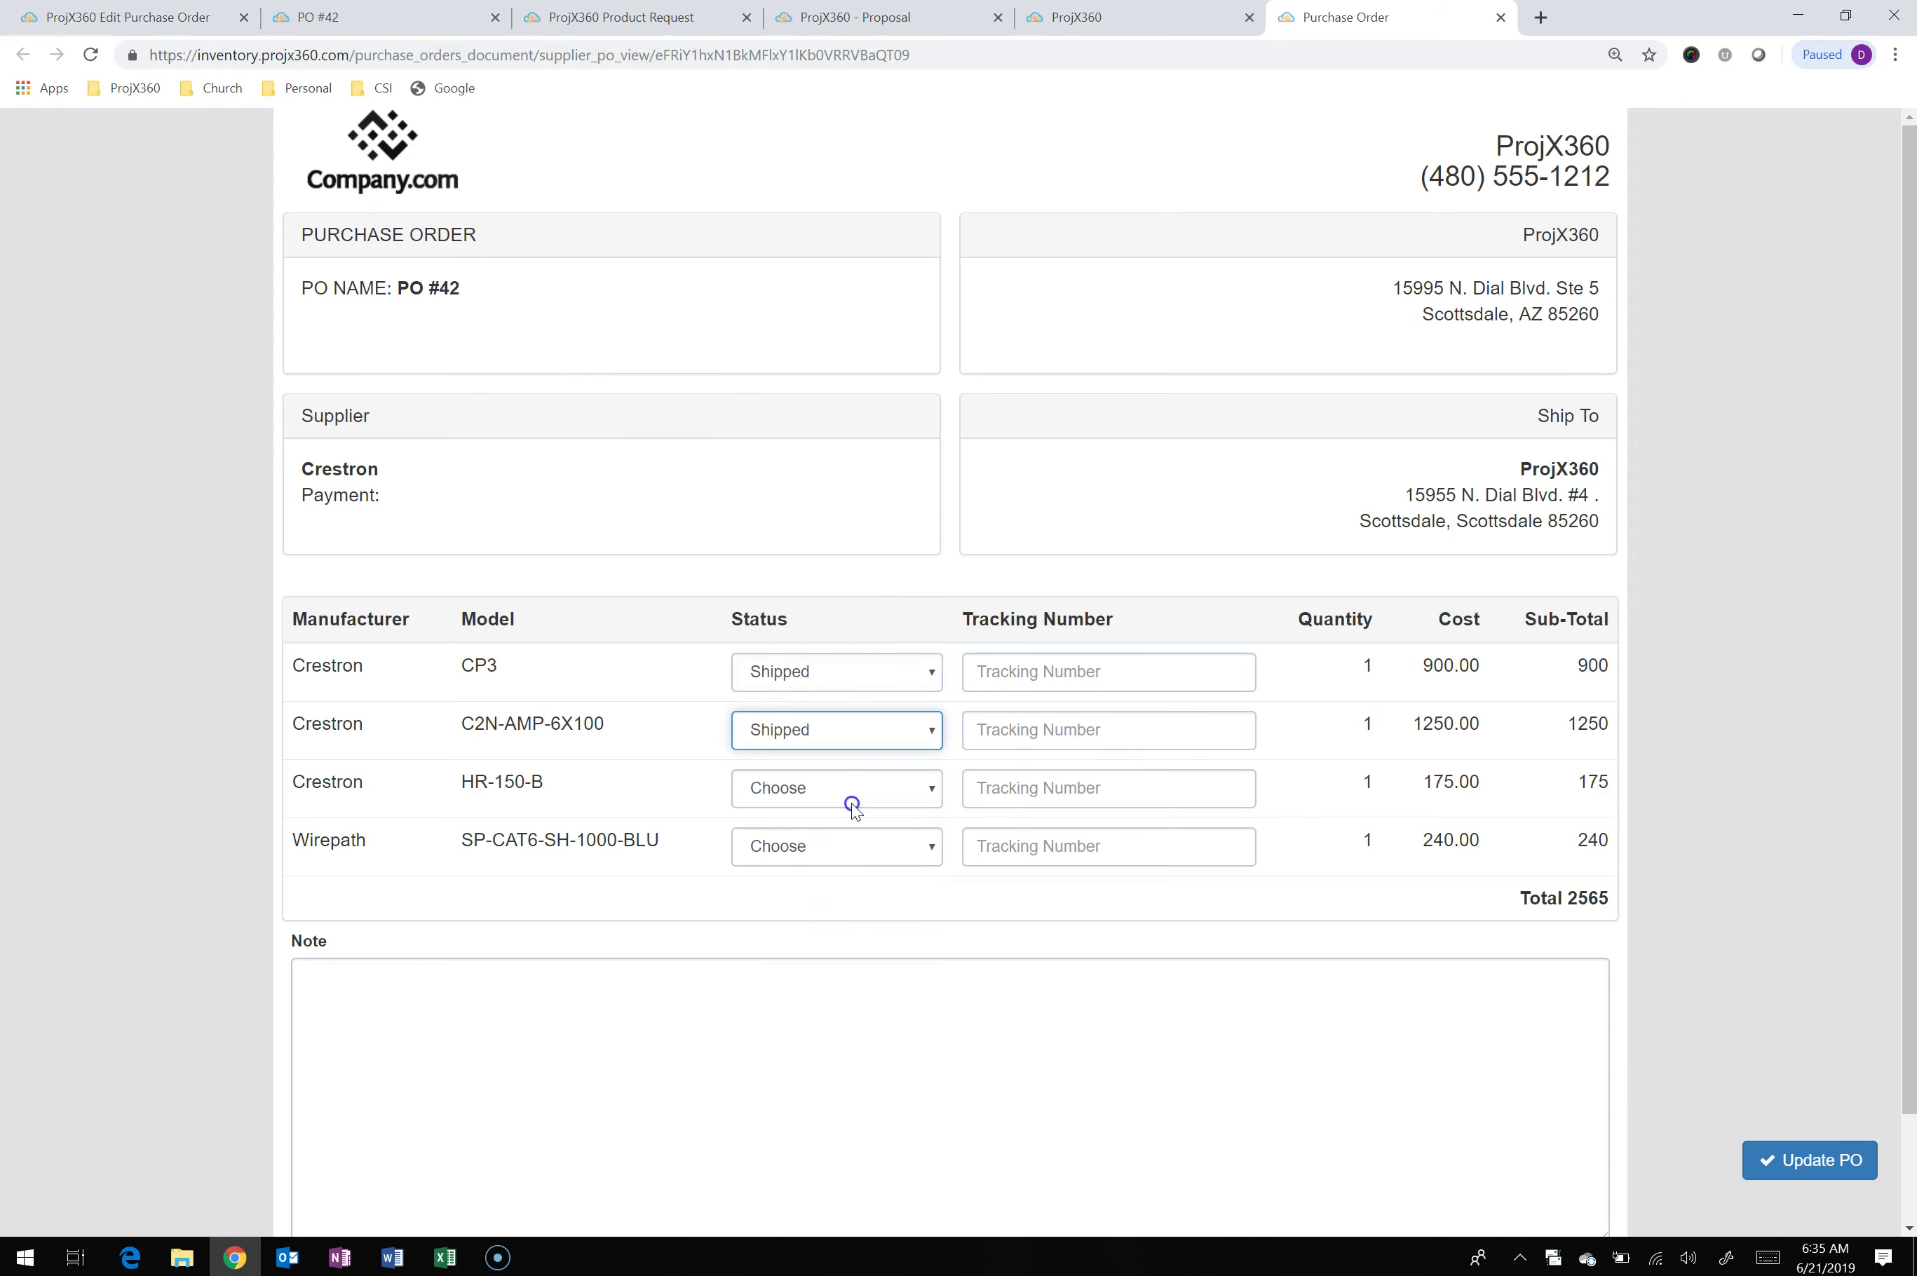
{"action": "left_click", "coordinate": [856, 793]}
{"action": "left_click", "coordinate": [850, 865]}
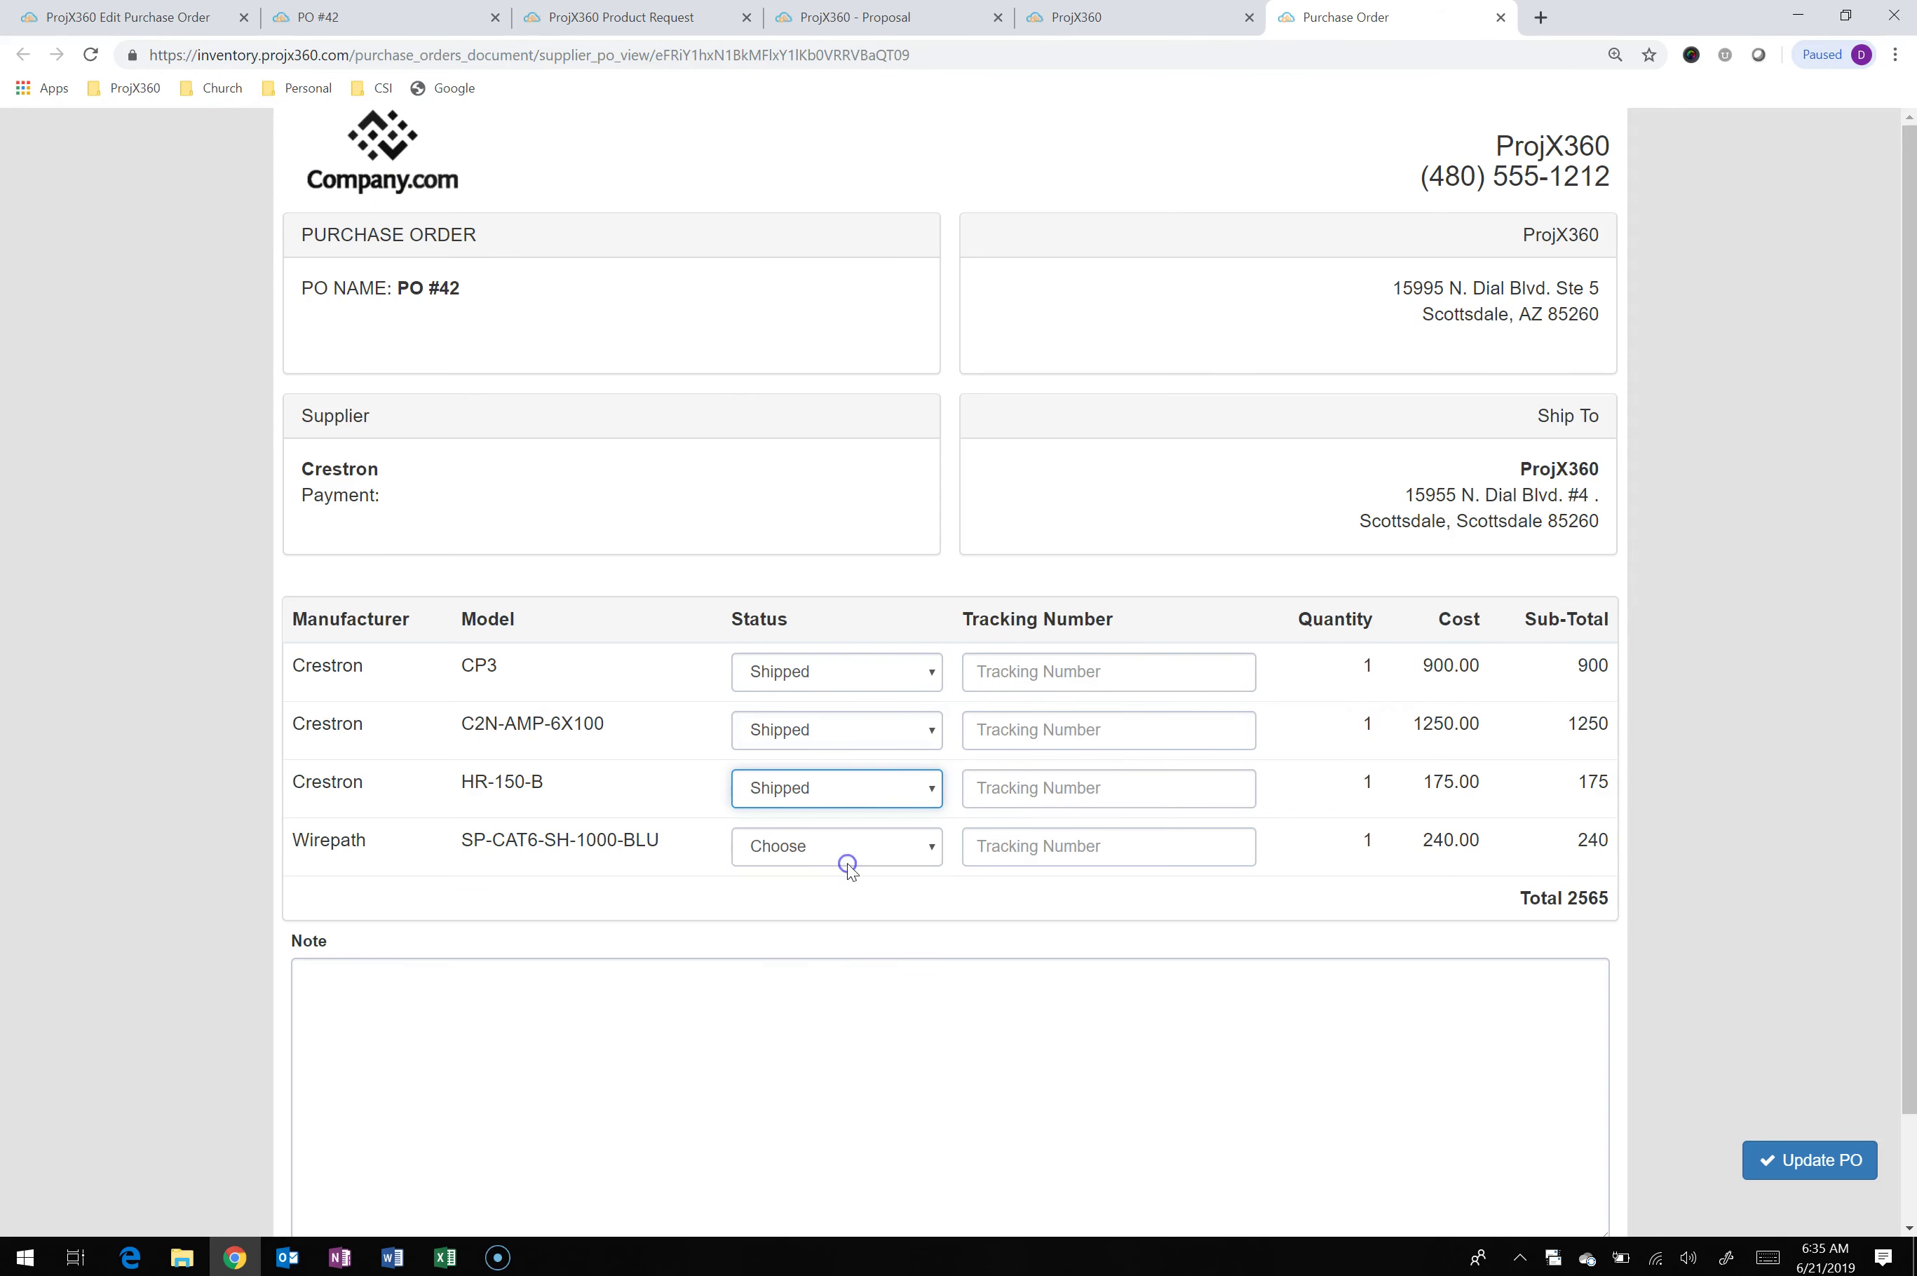
{"action": "left_click", "coordinate": [853, 860]}
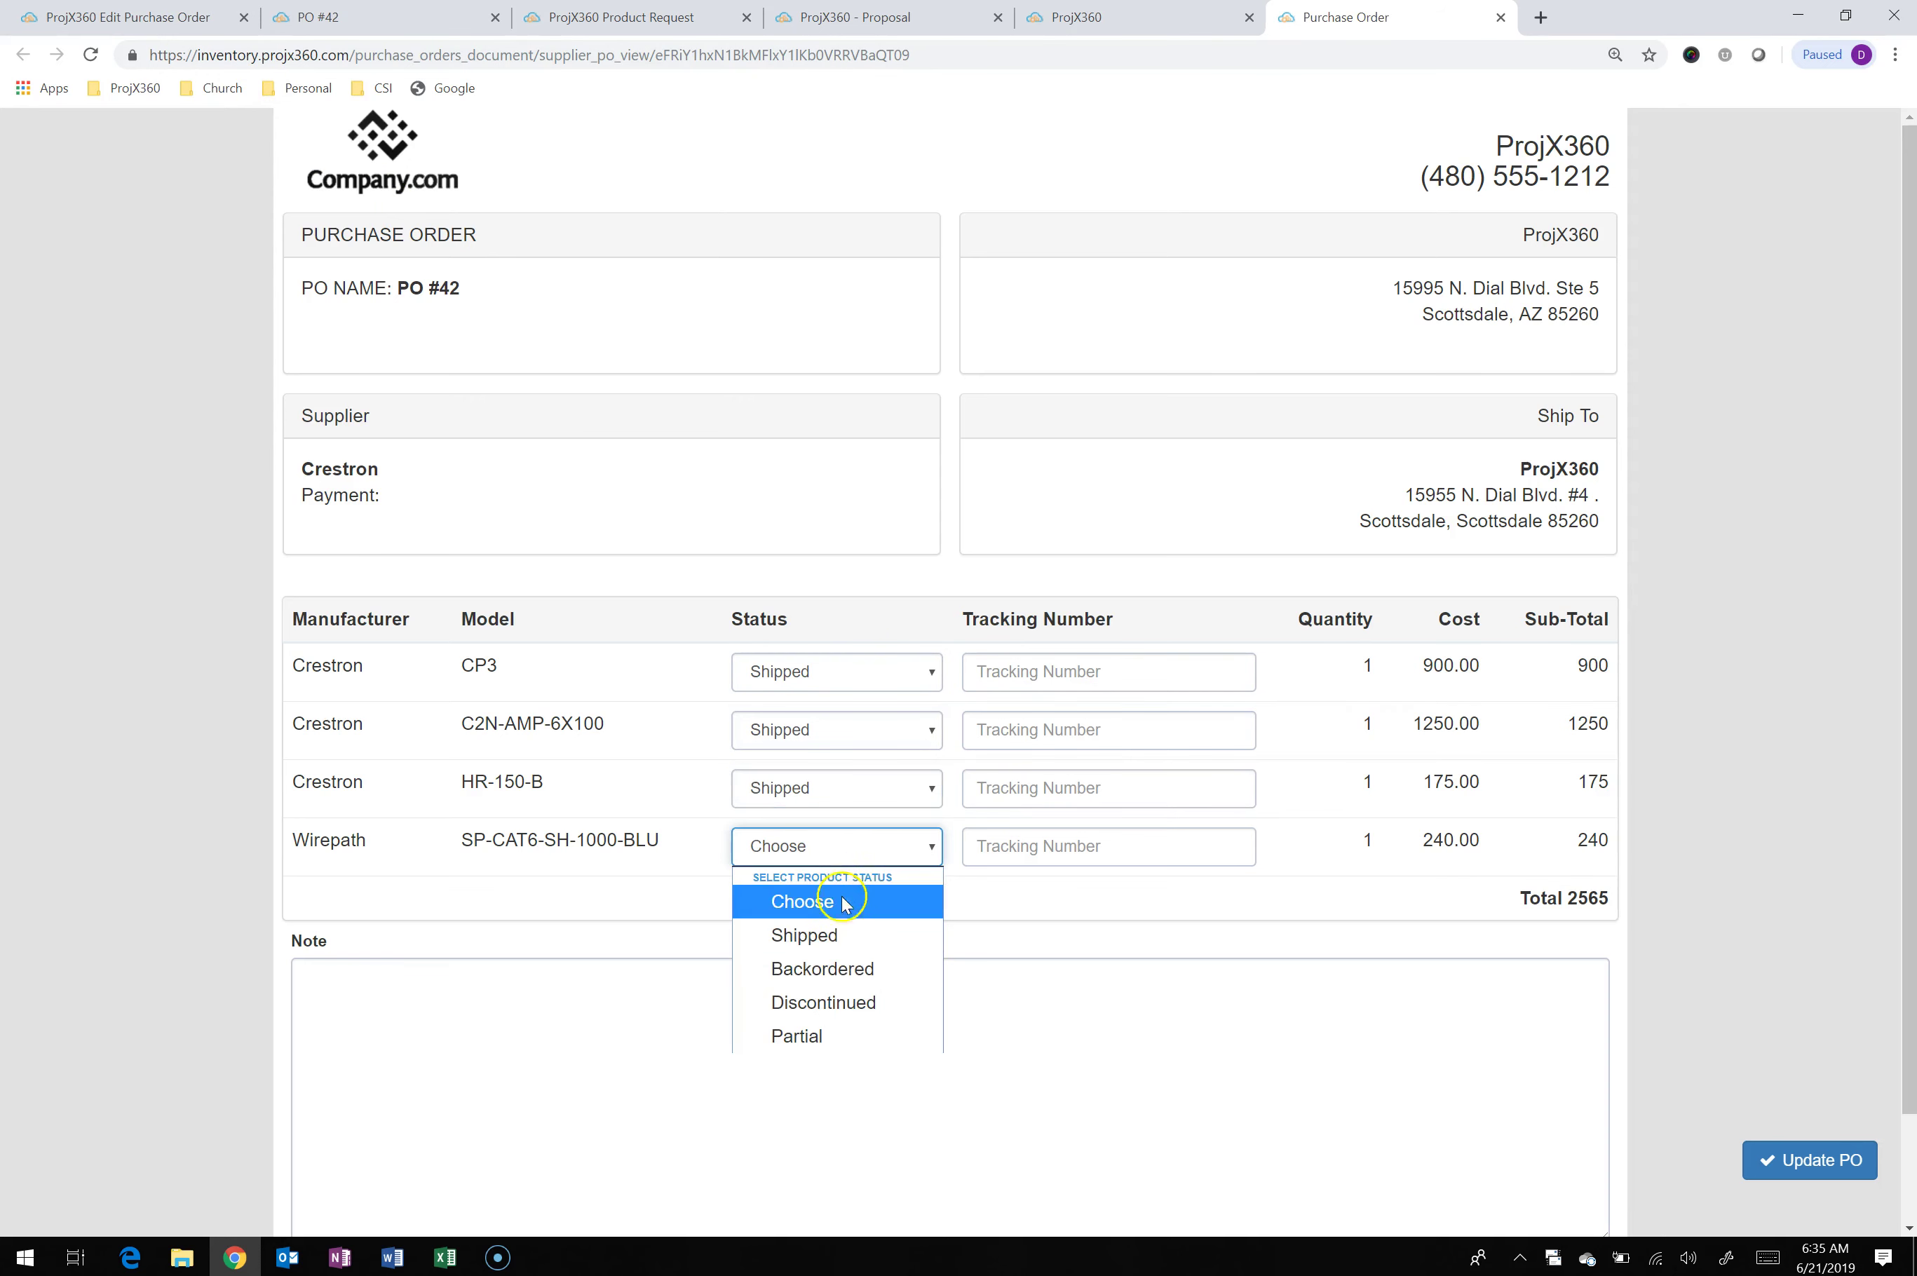
{"action": "left_click", "coordinate": [843, 933]}
{"action": "left_click", "coordinate": [1810, 1156]}
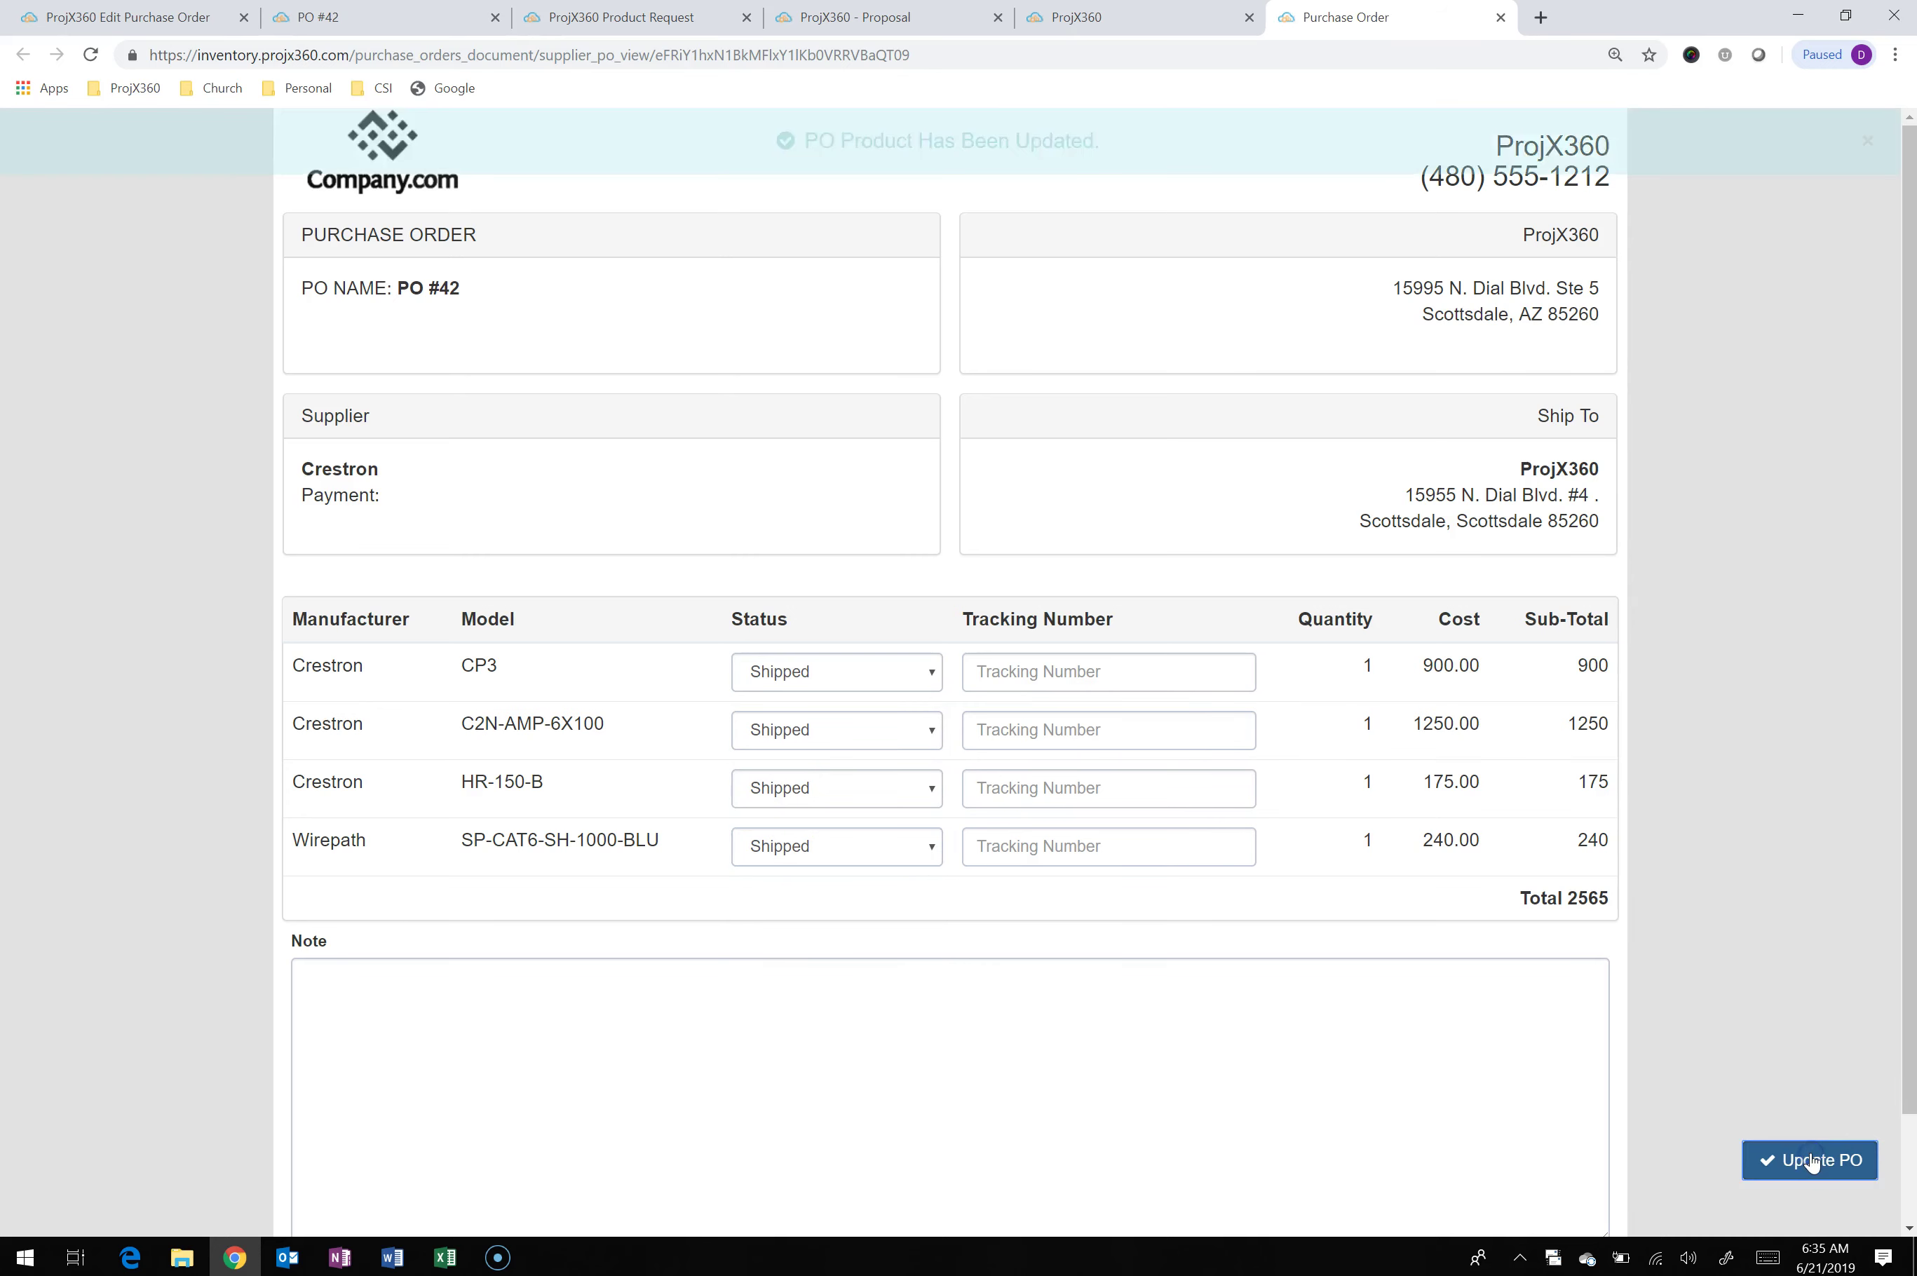
{"action": "left_click", "coordinate": [190, 18]}
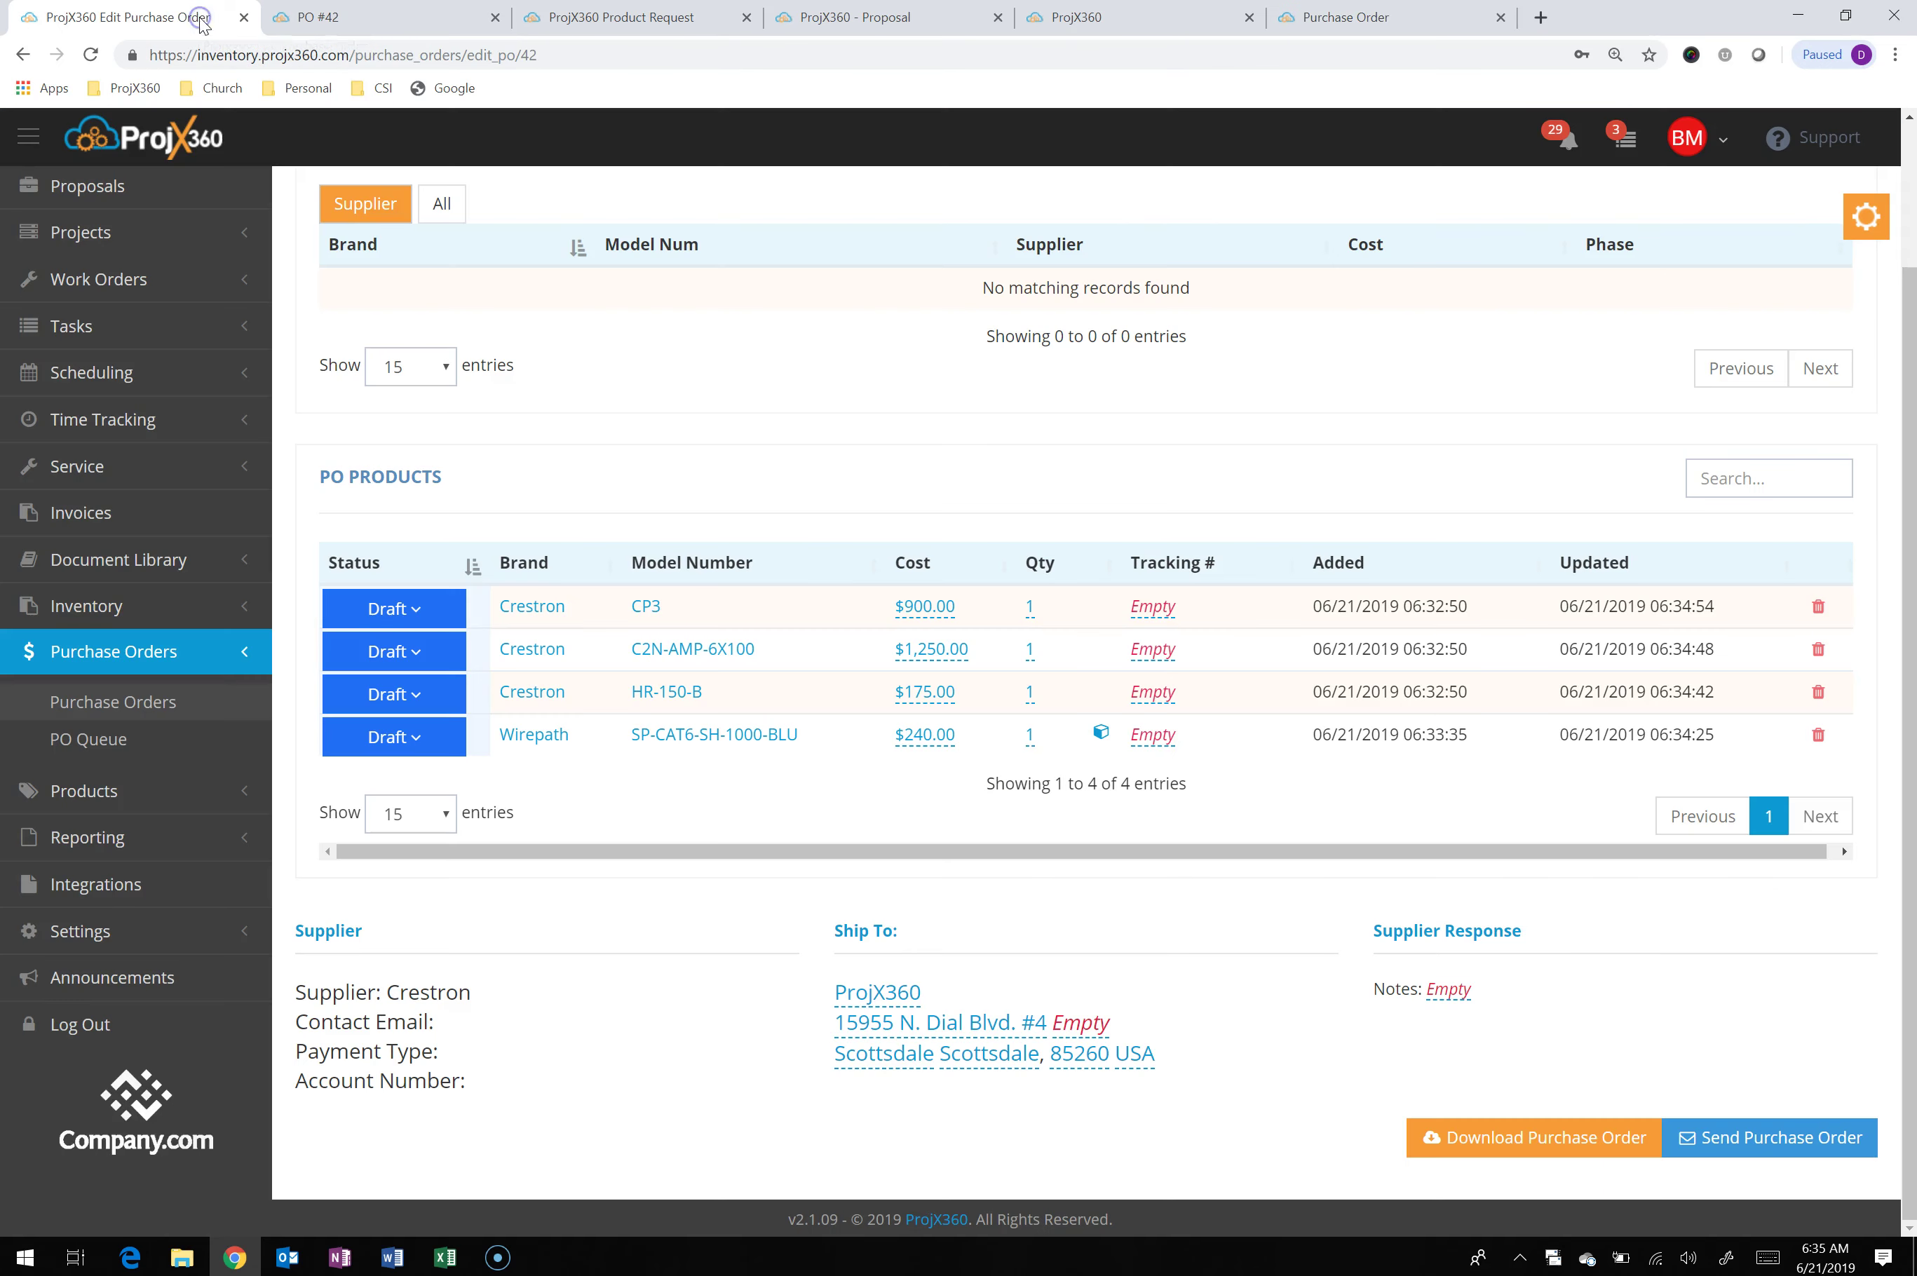
{"action": "left_click", "coordinate": [86, 53]}
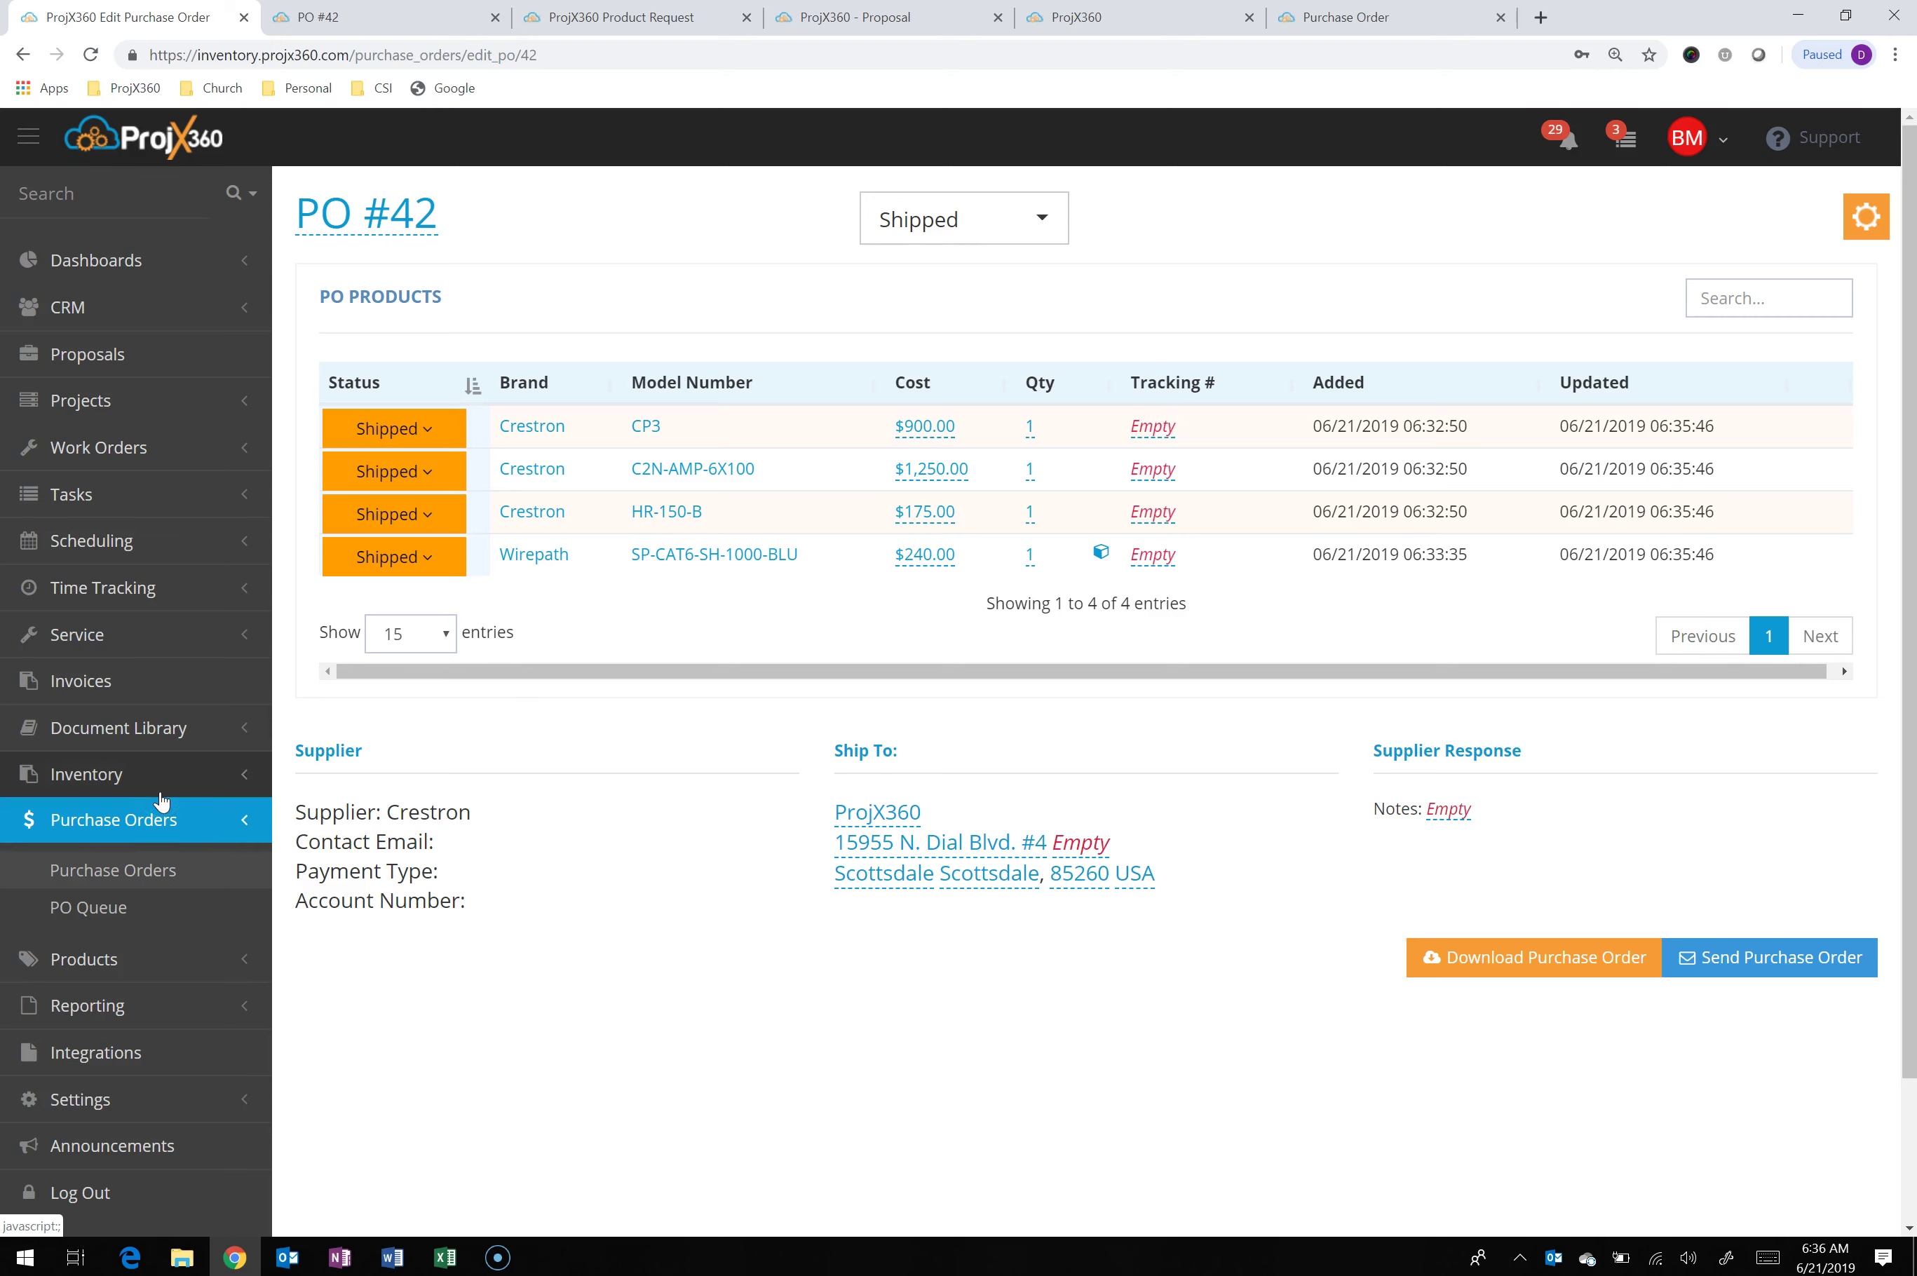
Sort the purchase orders list by PO name and open PO #28
{"action": "left_click", "coordinate": [107, 873]}
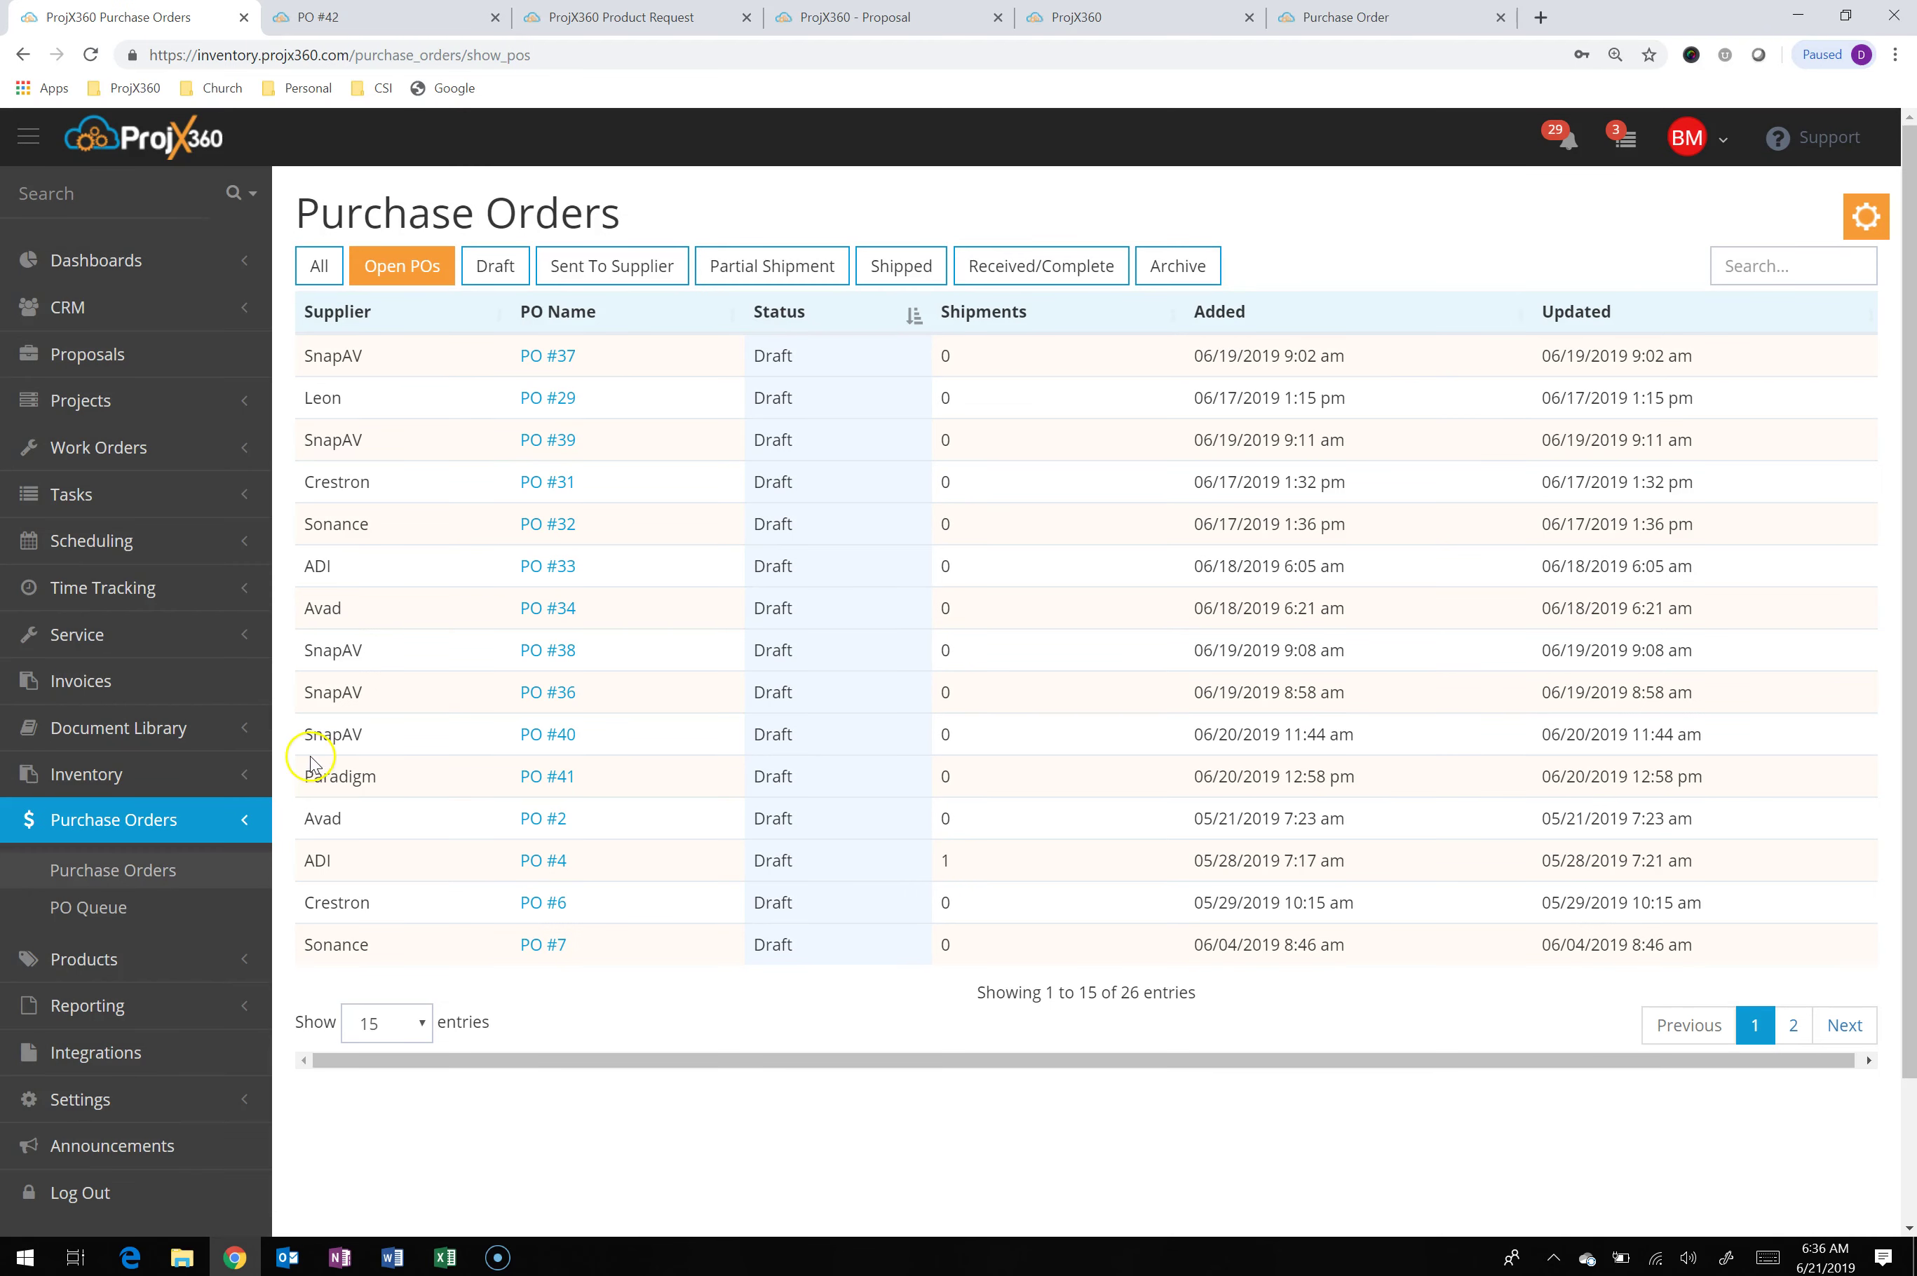
{"action": "left_click", "coordinate": [564, 302]}
{"action": "left_click", "coordinate": [518, 569]}
{"action": "left_click", "coordinate": [523, 571]}
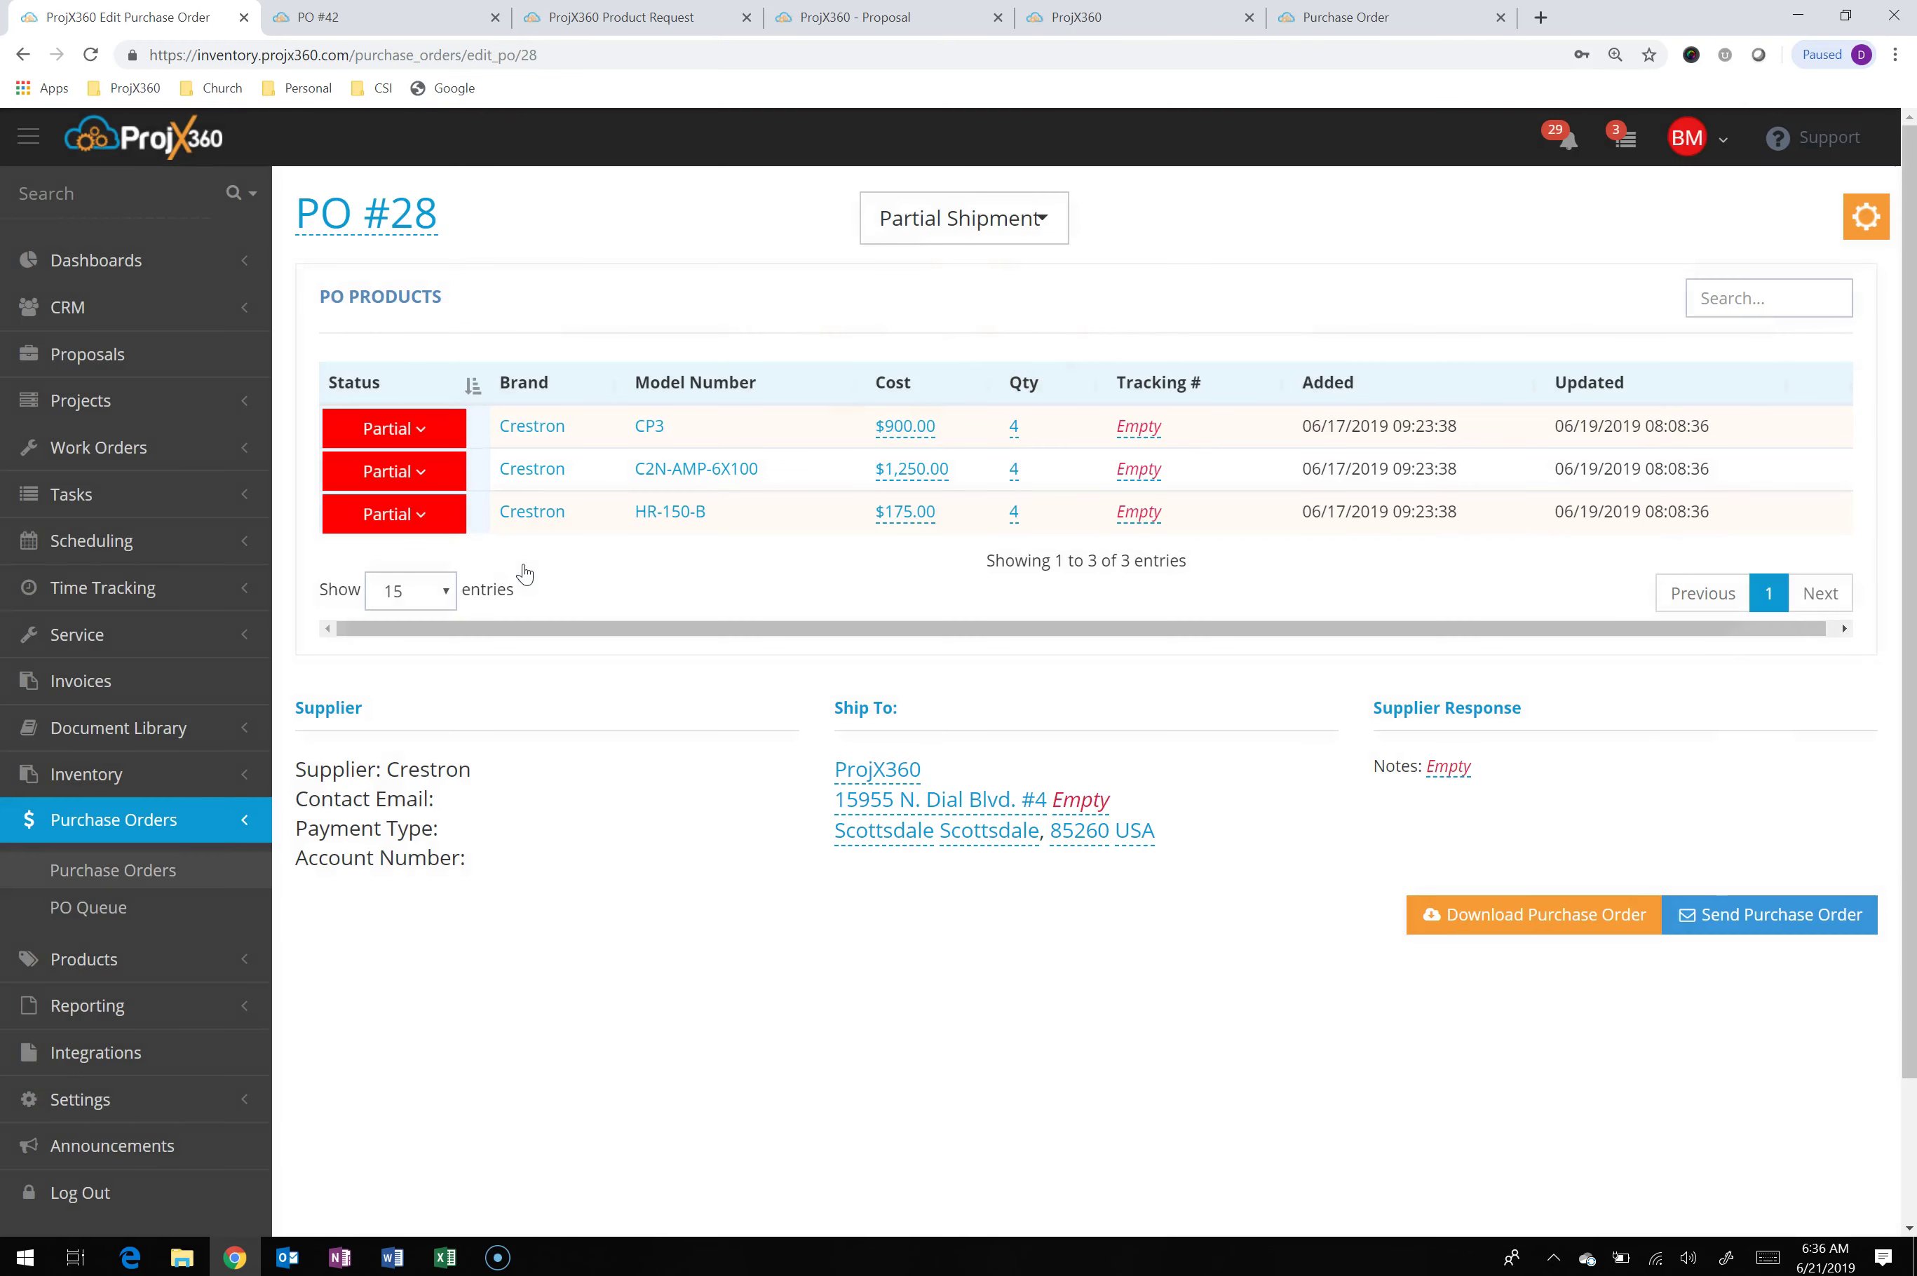
Show the shipping history of PO #28
{"action": "left_click", "coordinate": [1552, 411]}
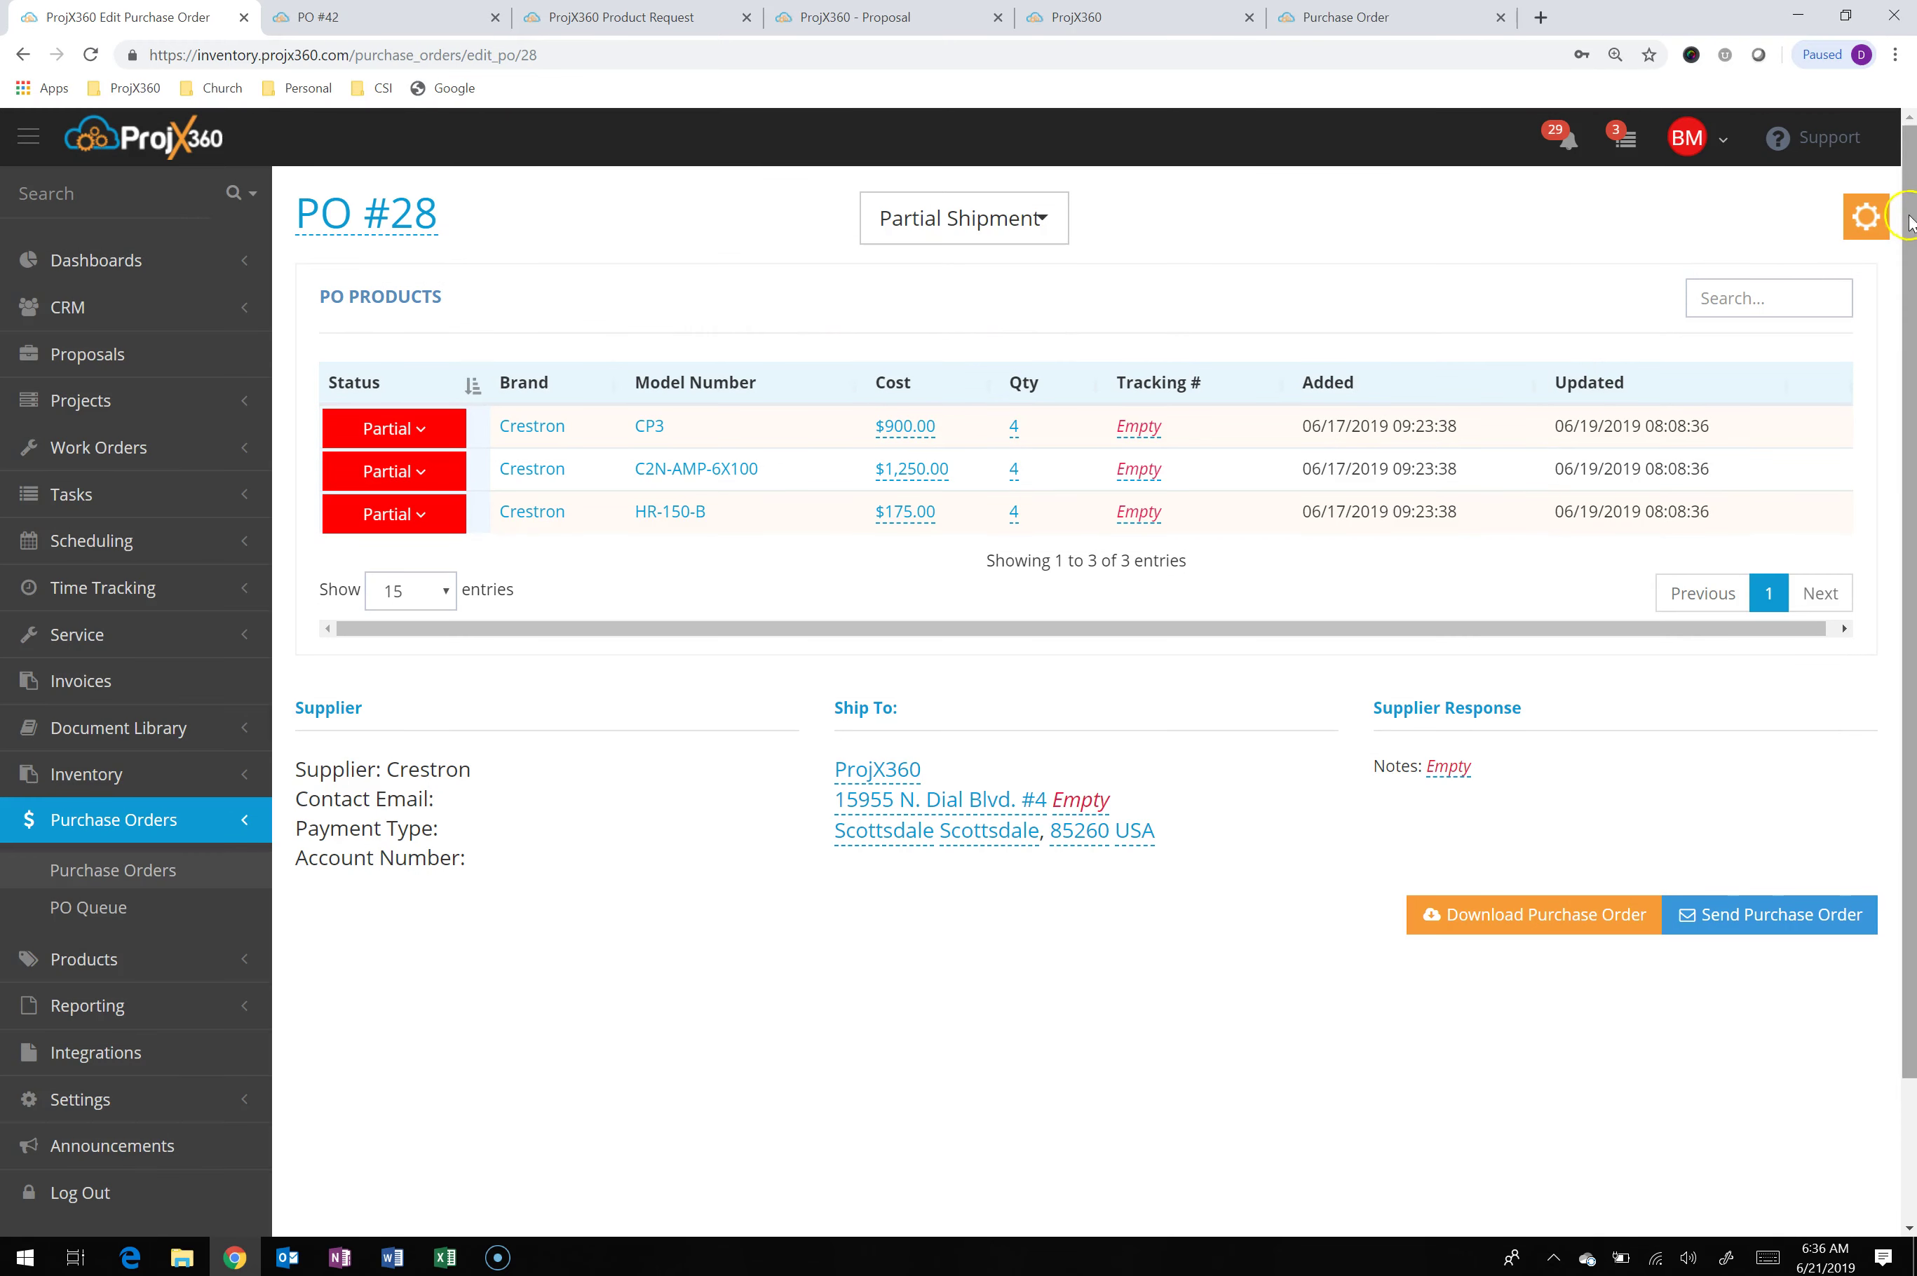
{"action": "left_click", "coordinate": [1867, 219]}
{"action": "left_click", "coordinate": [1775, 351]}
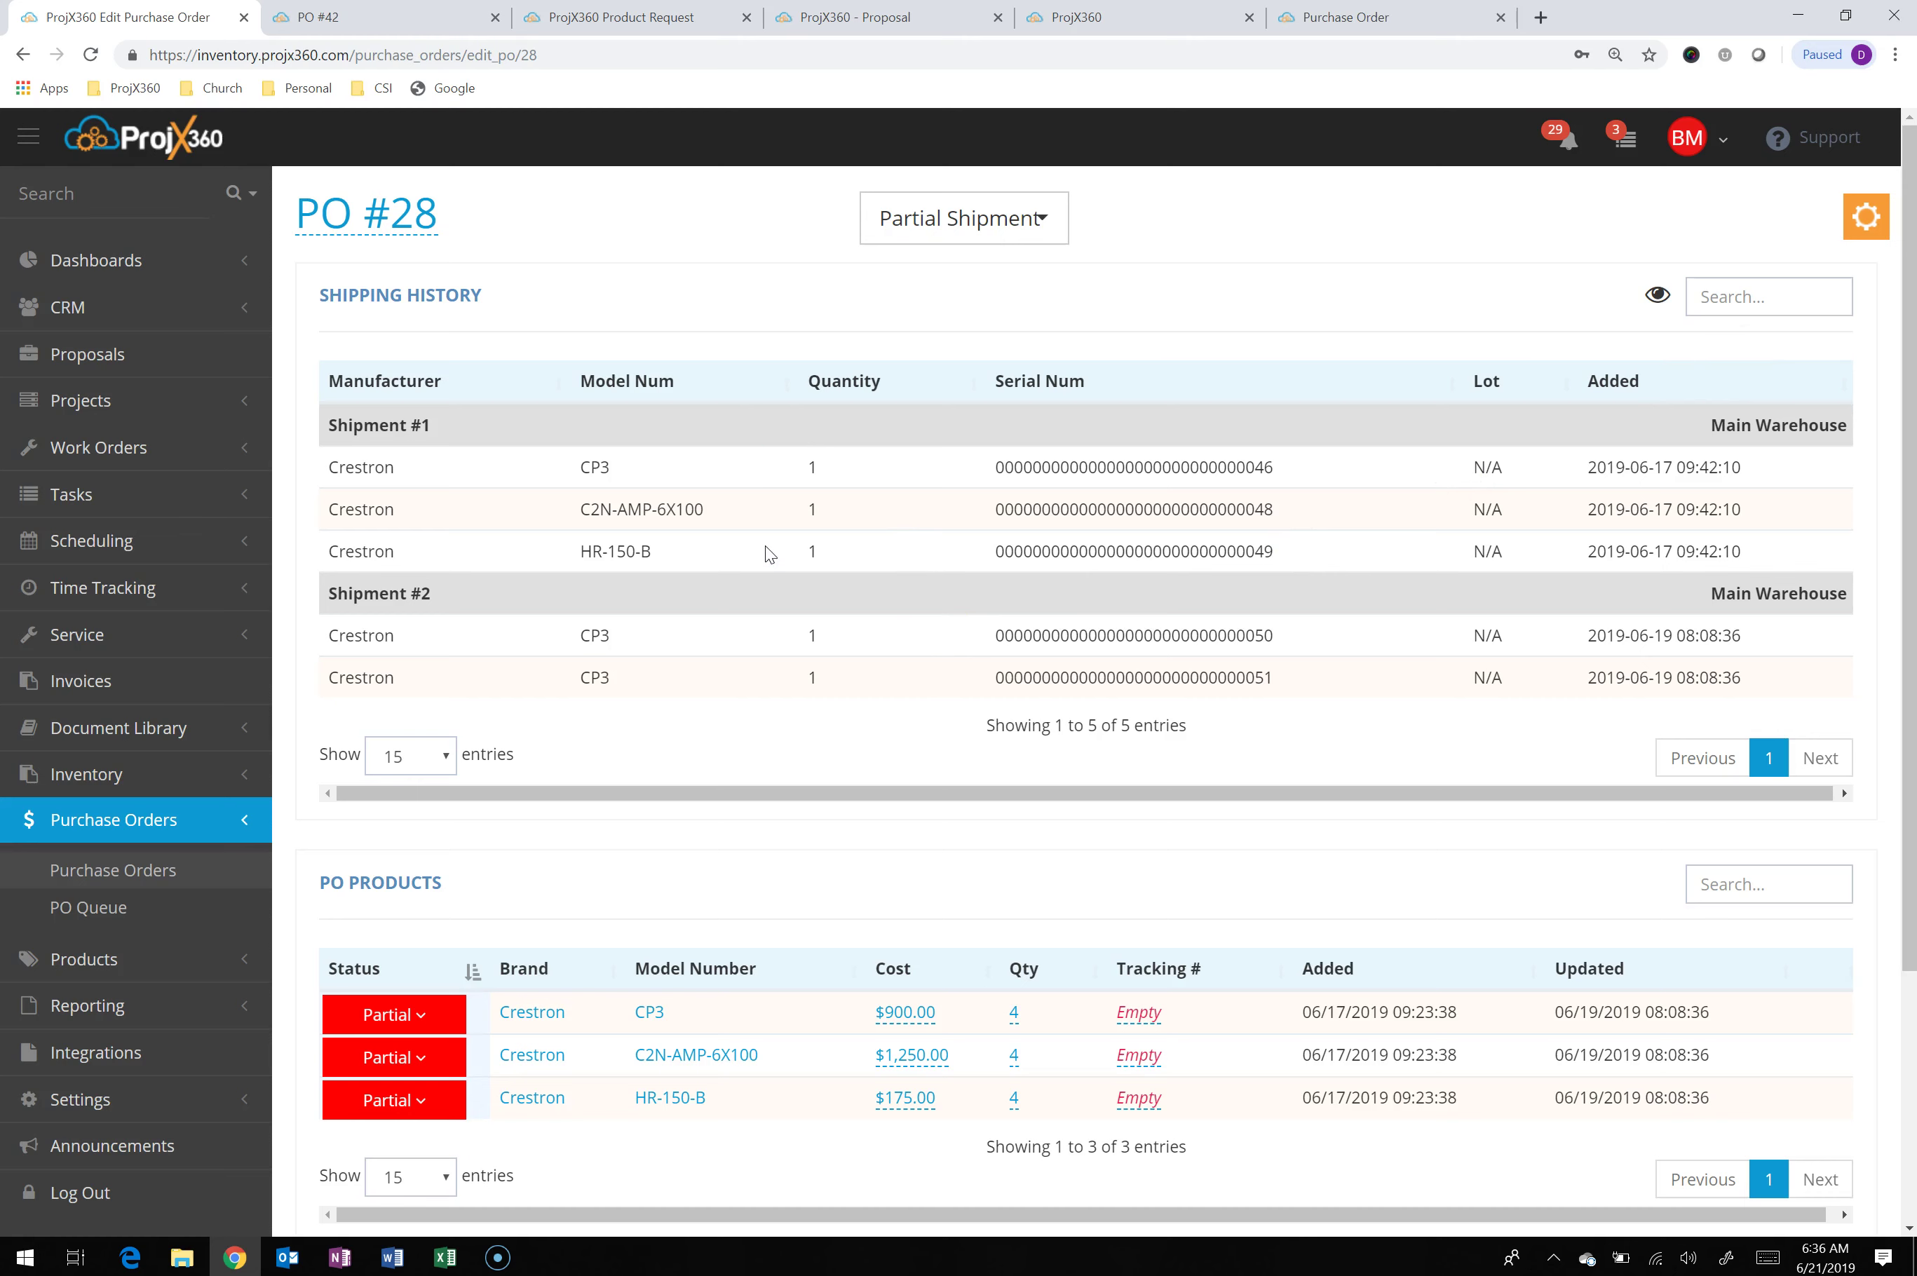
Generate one product label each for the CP3 and C2N-AMP-6X100 in Shipment #1, then return to PO #28 and close its options
{"action": "left_click", "coordinate": [851, 470]}
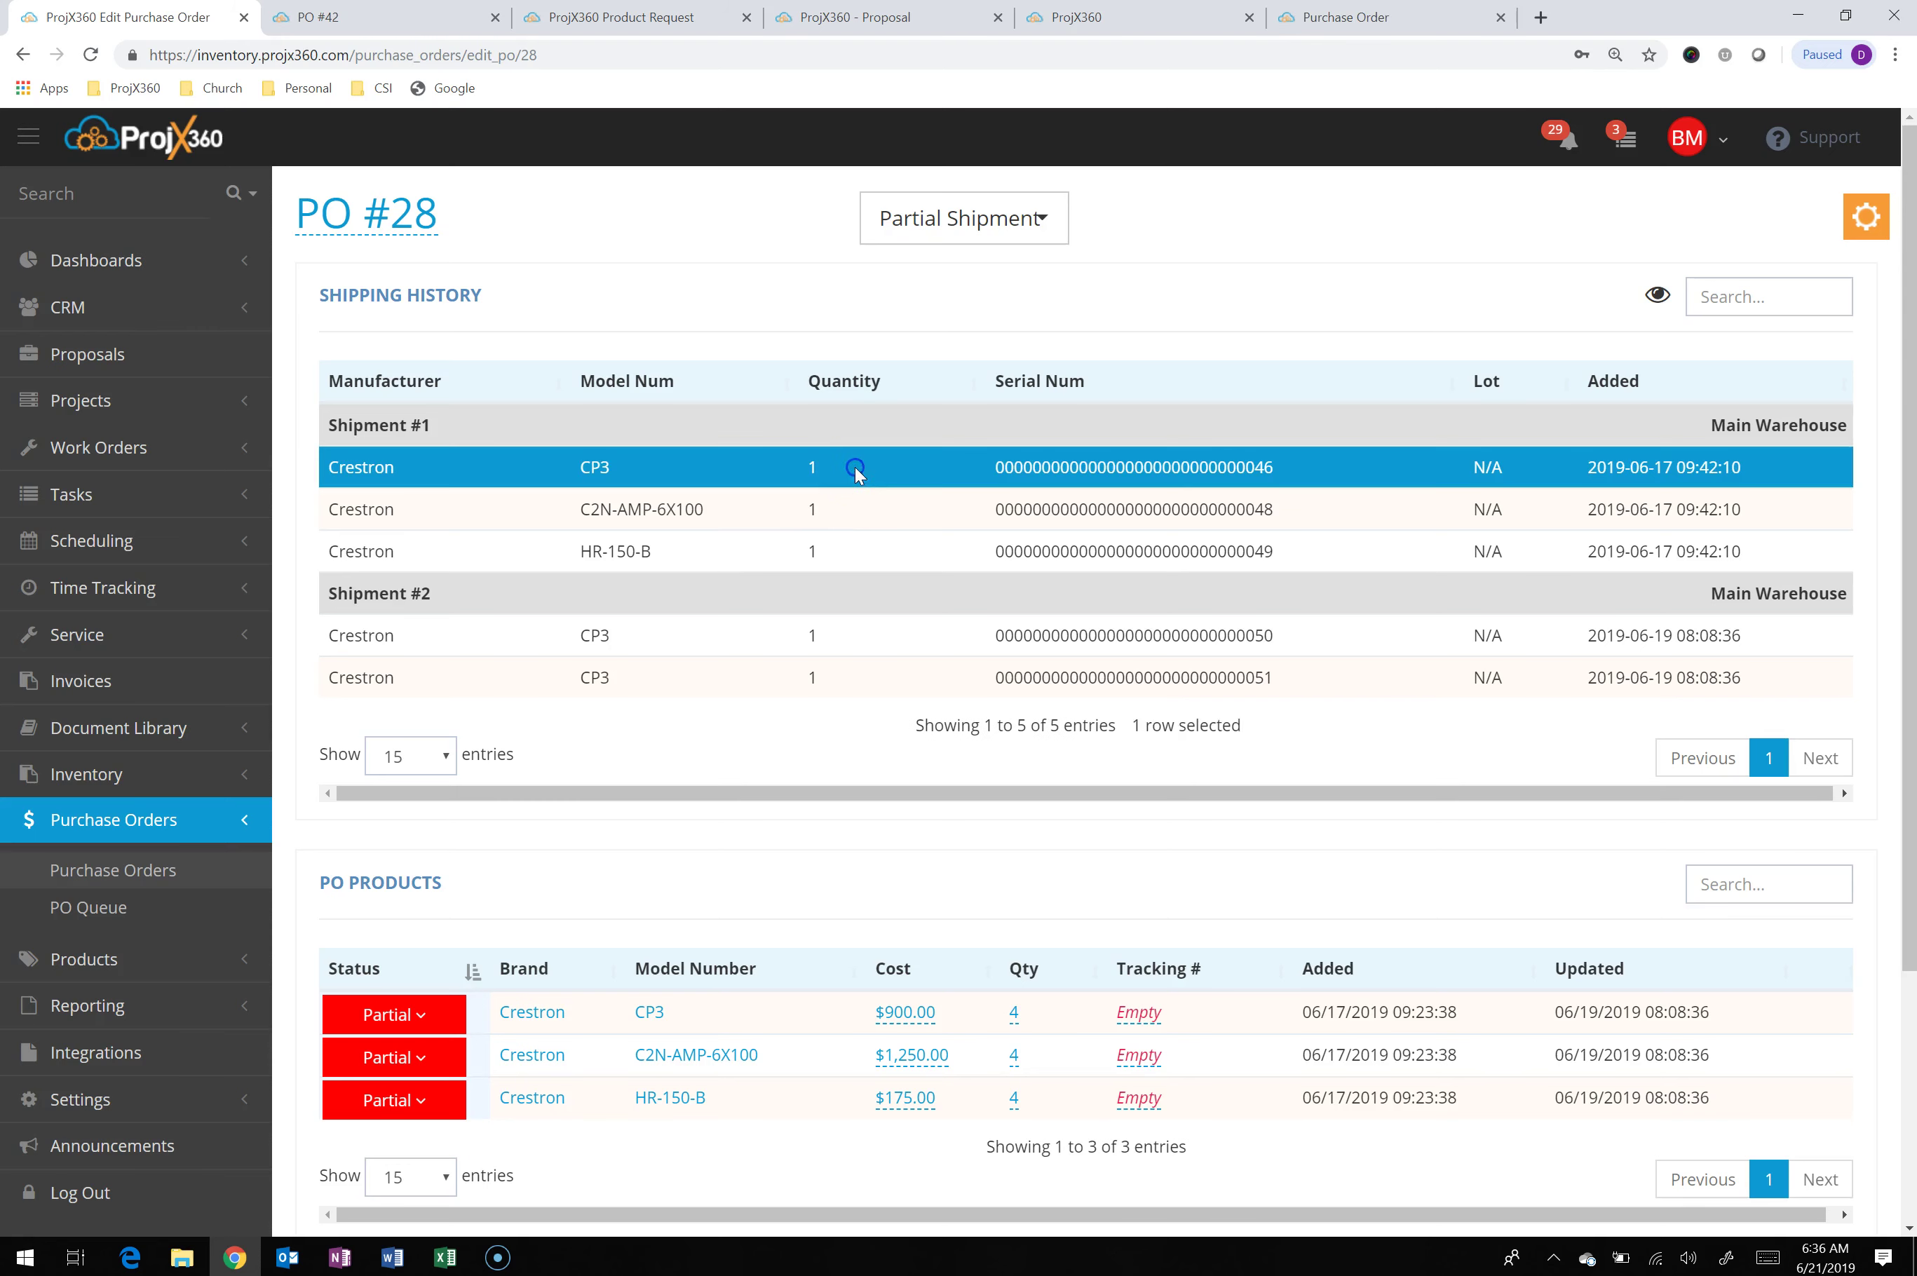
{"action": "left_click", "coordinate": [865, 508]}
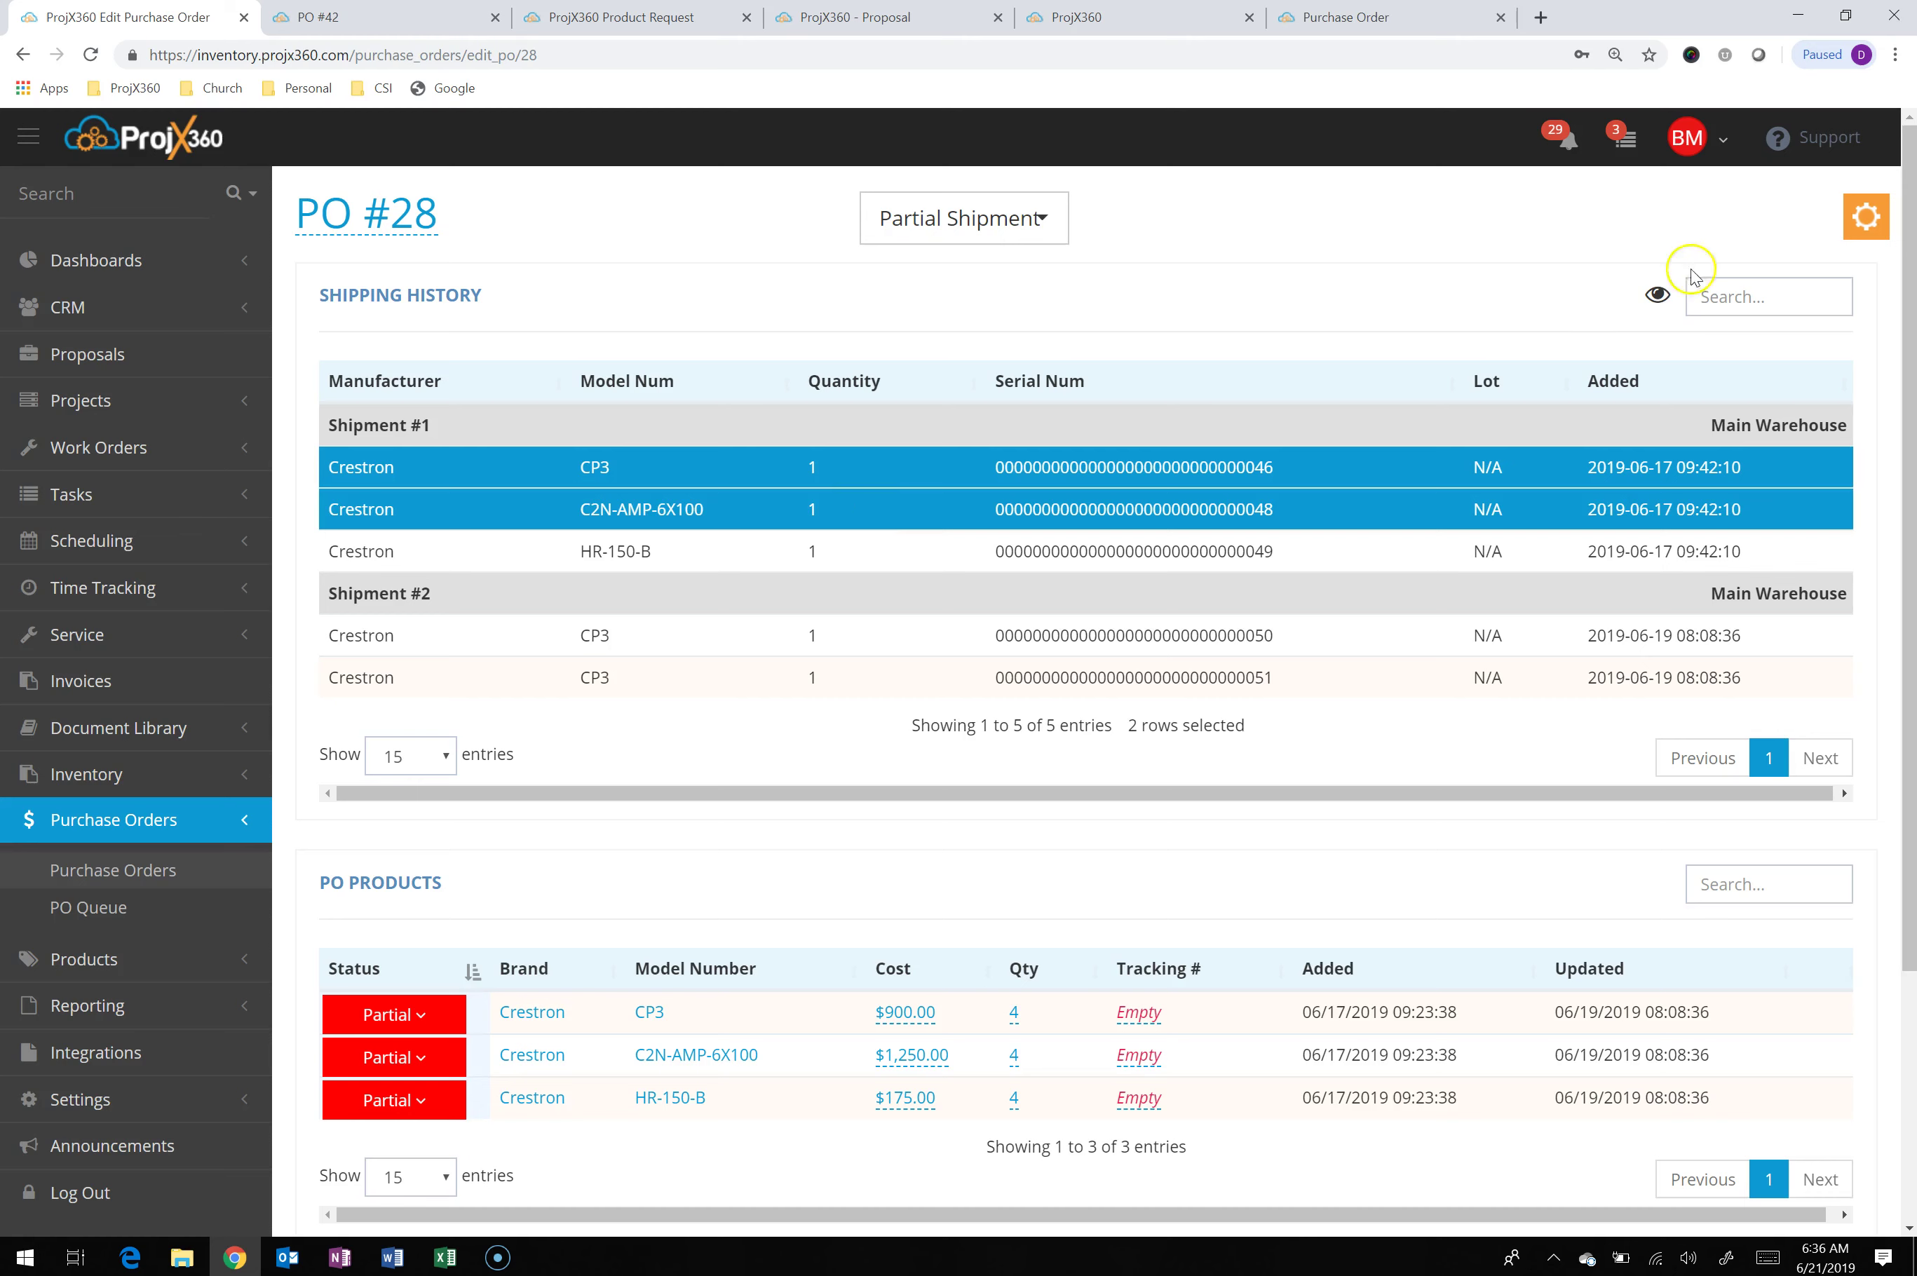
{"action": "left_click", "coordinate": [1860, 216]}
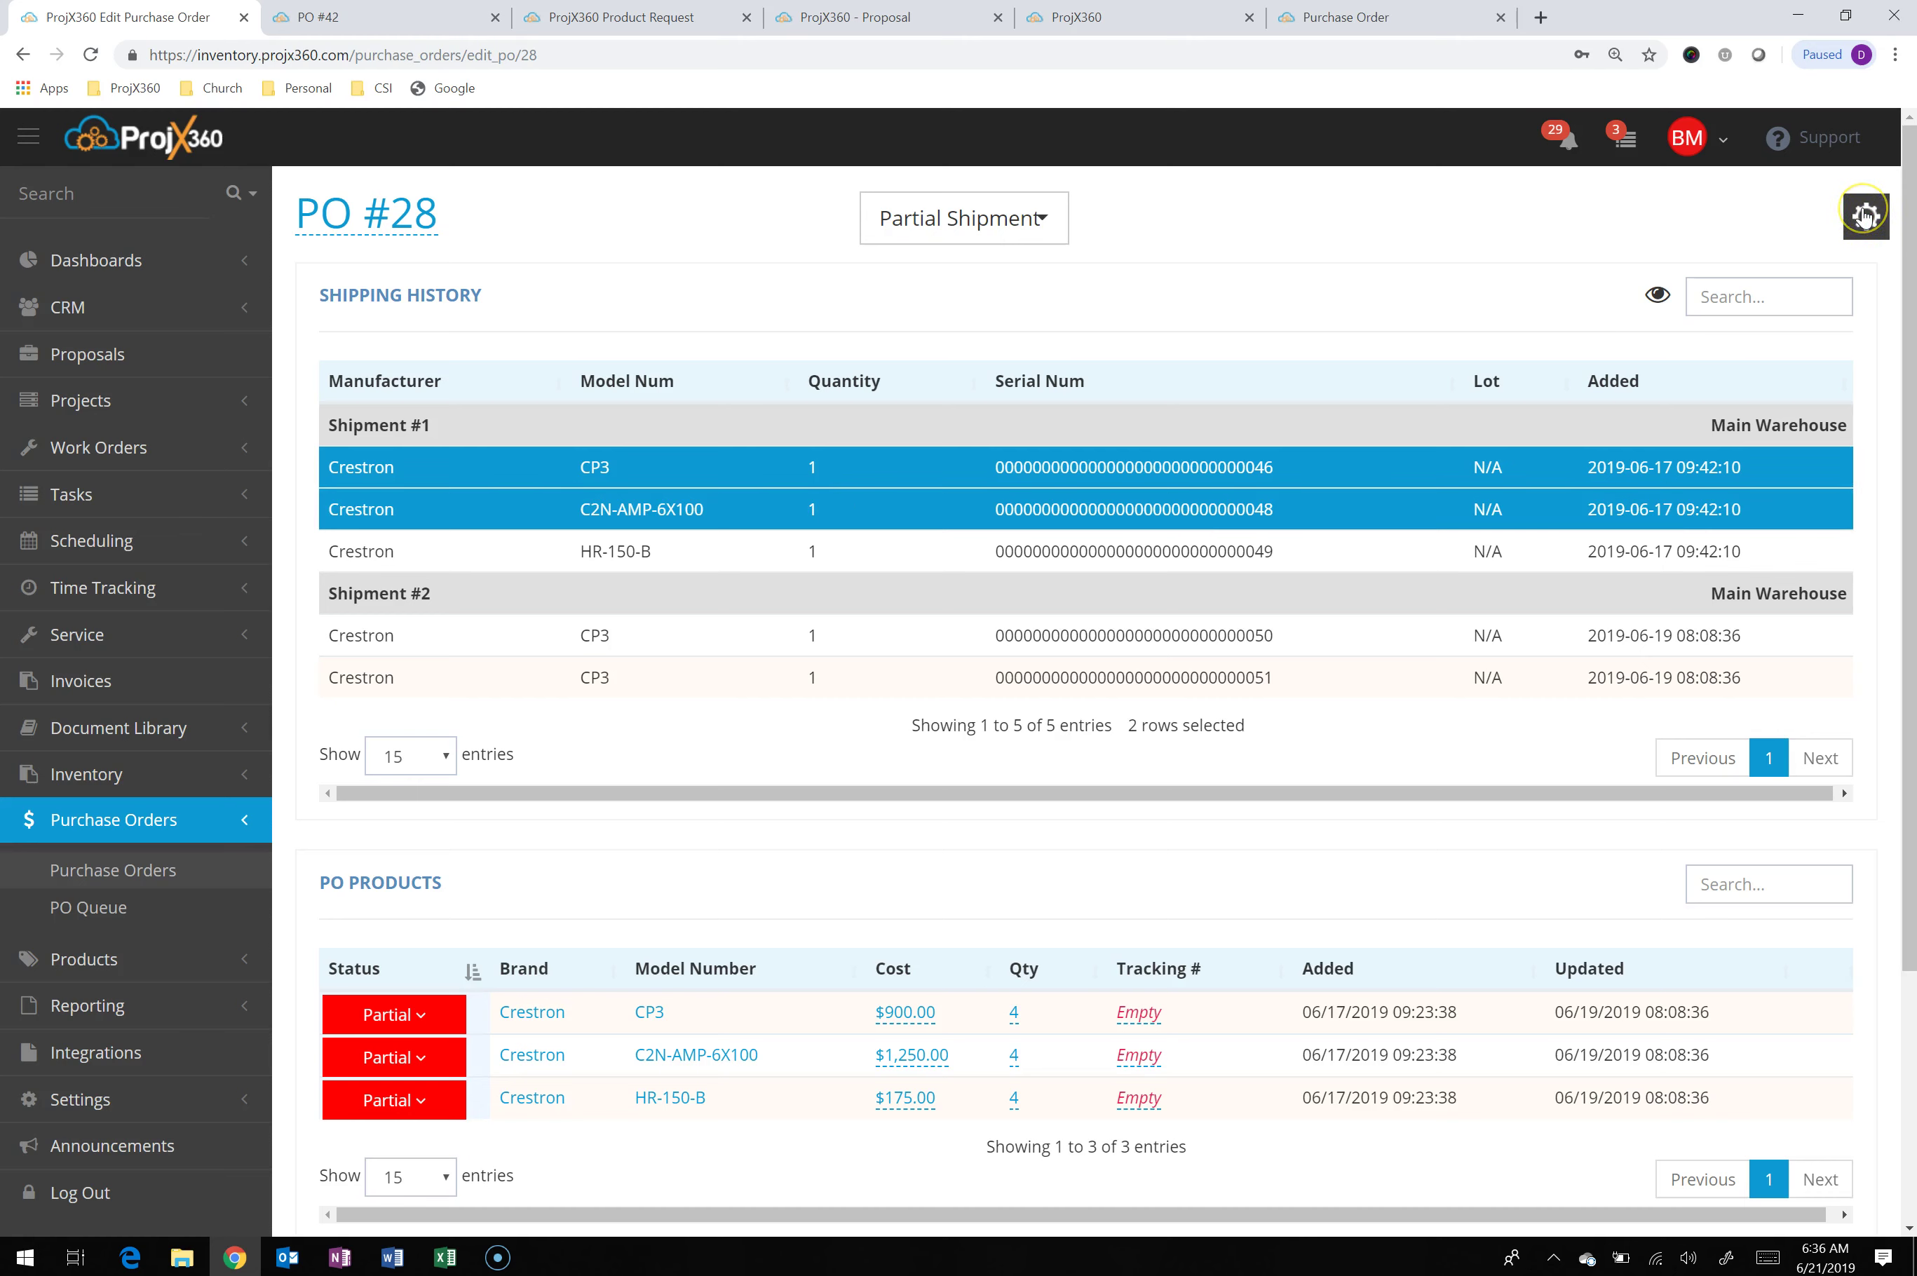
{"action": "left_click", "coordinate": [1864, 216]}
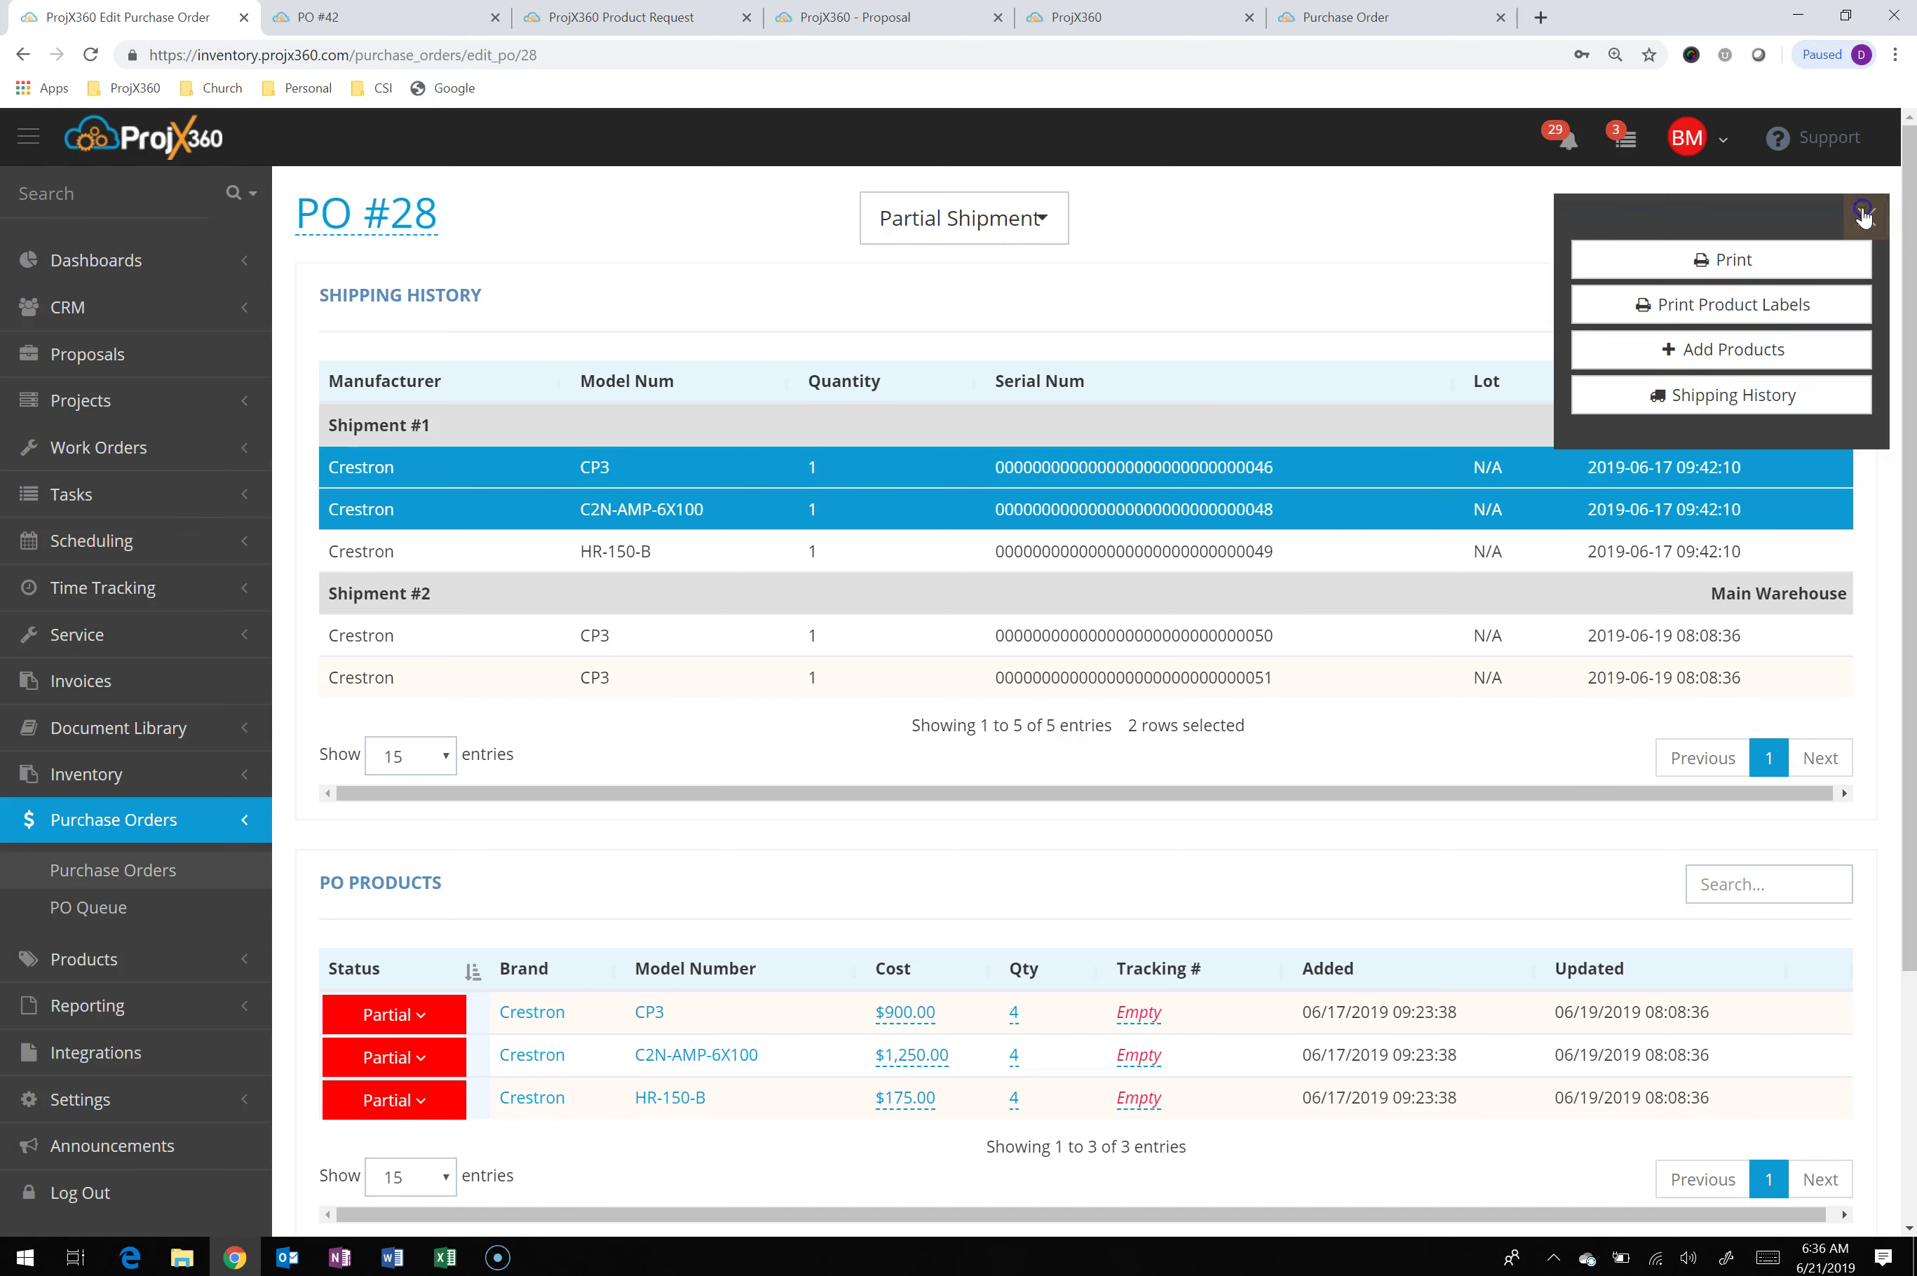
{"action": "left_click", "coordinate": [1715, 309]}
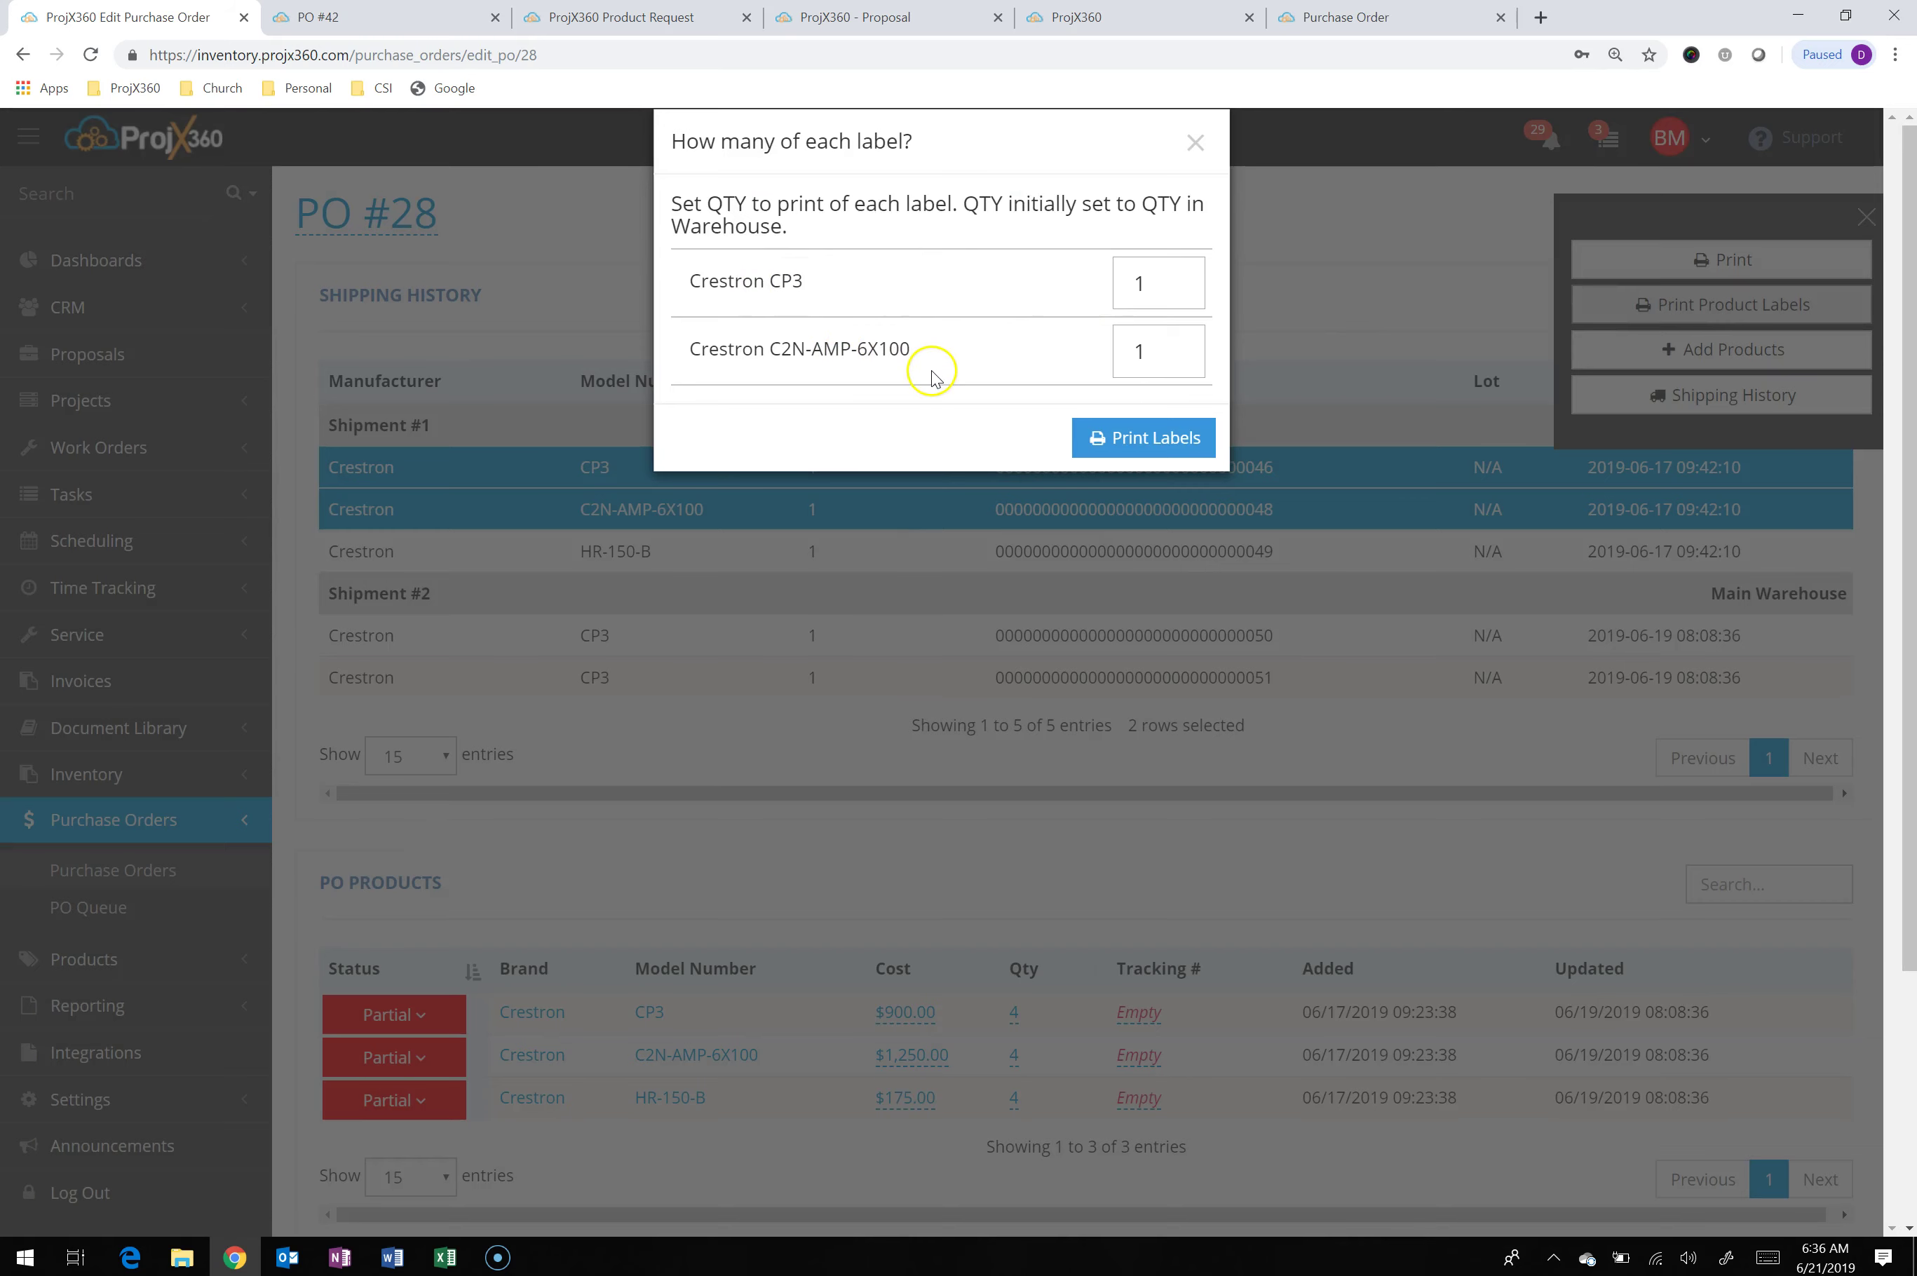
{"action": "left_click", "coordinate": [1122, 438]}
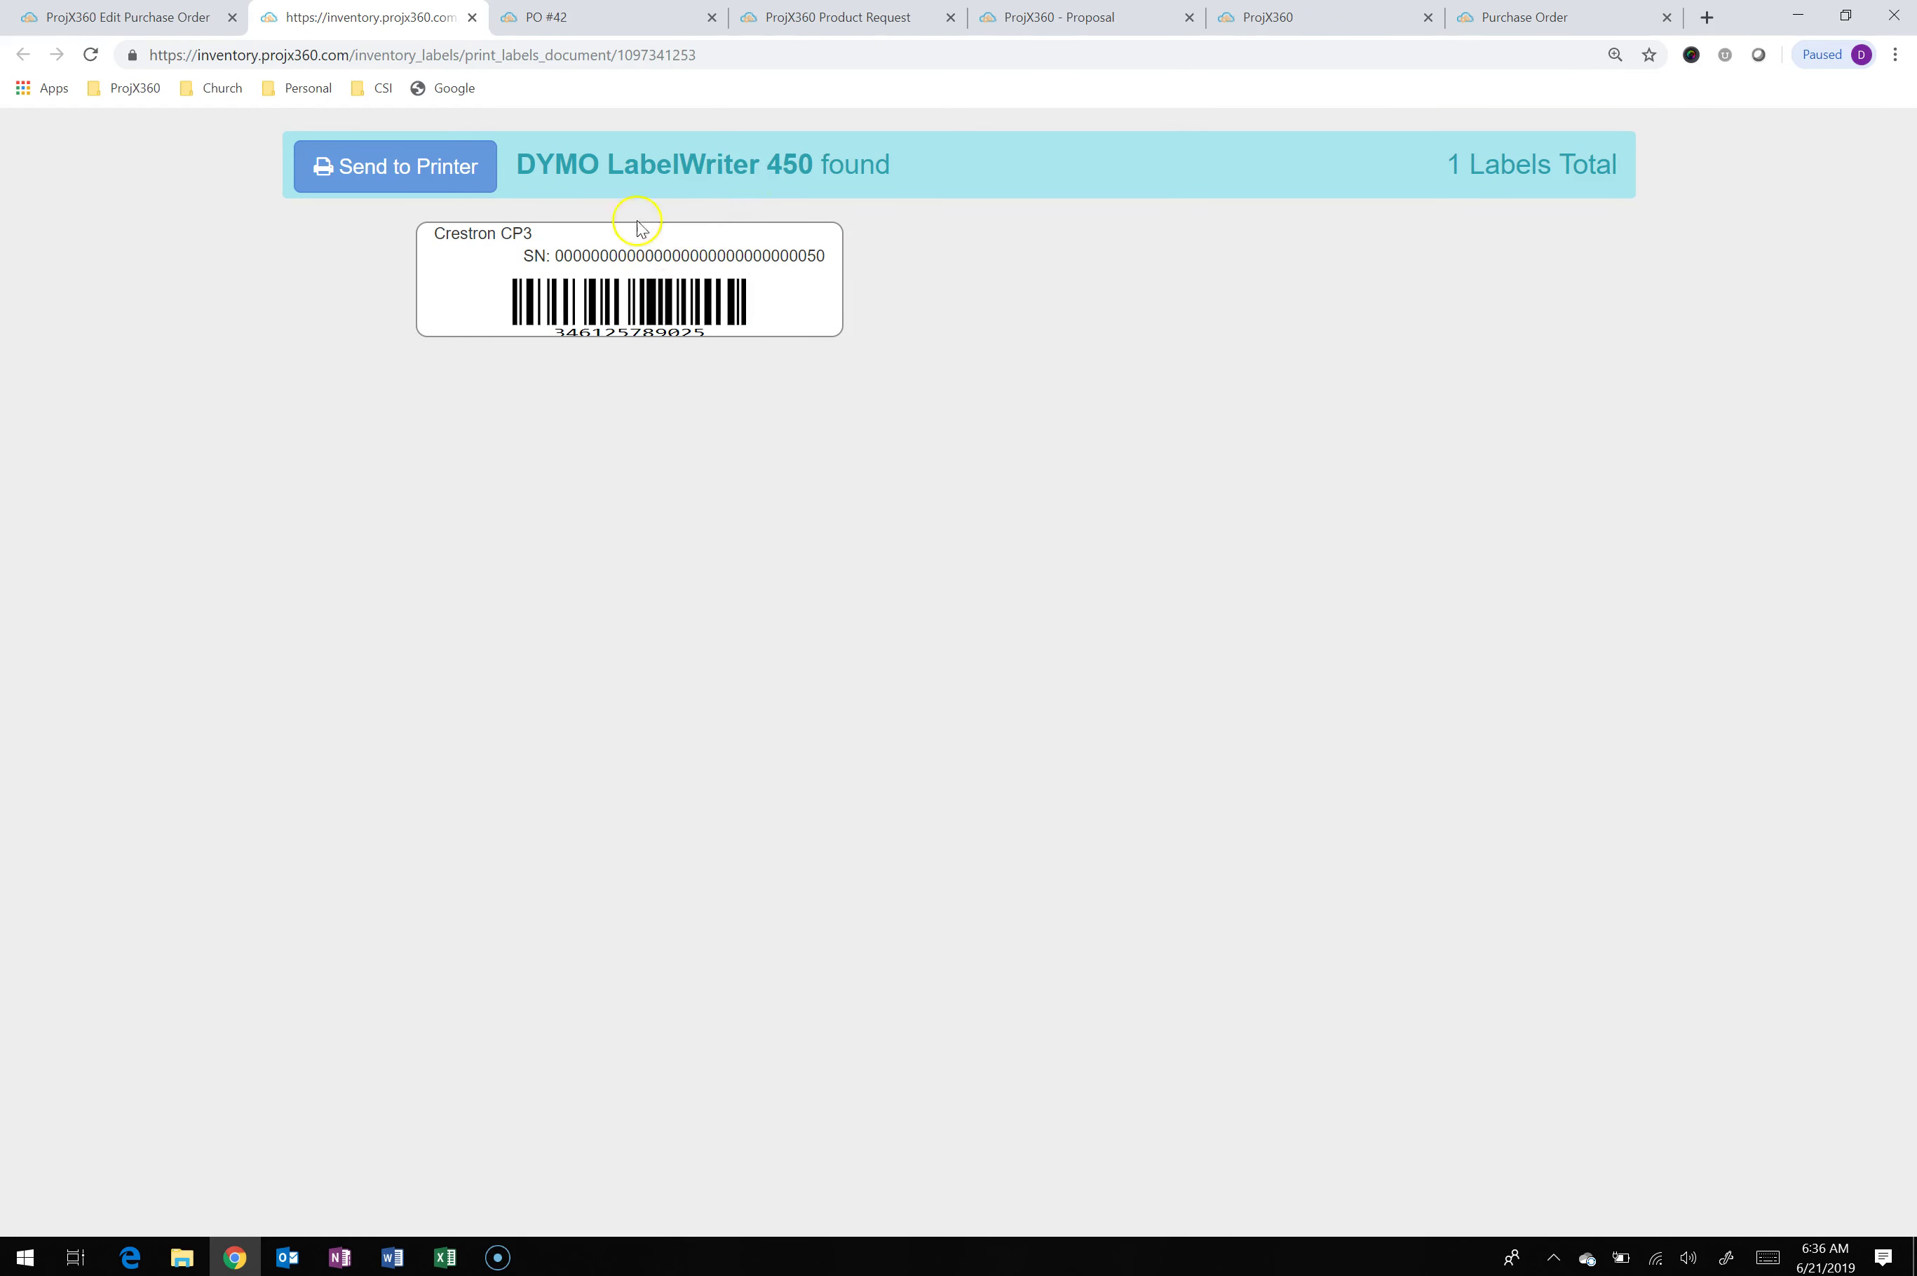
{"action": "left_click", "coordinate": [127, 27]}
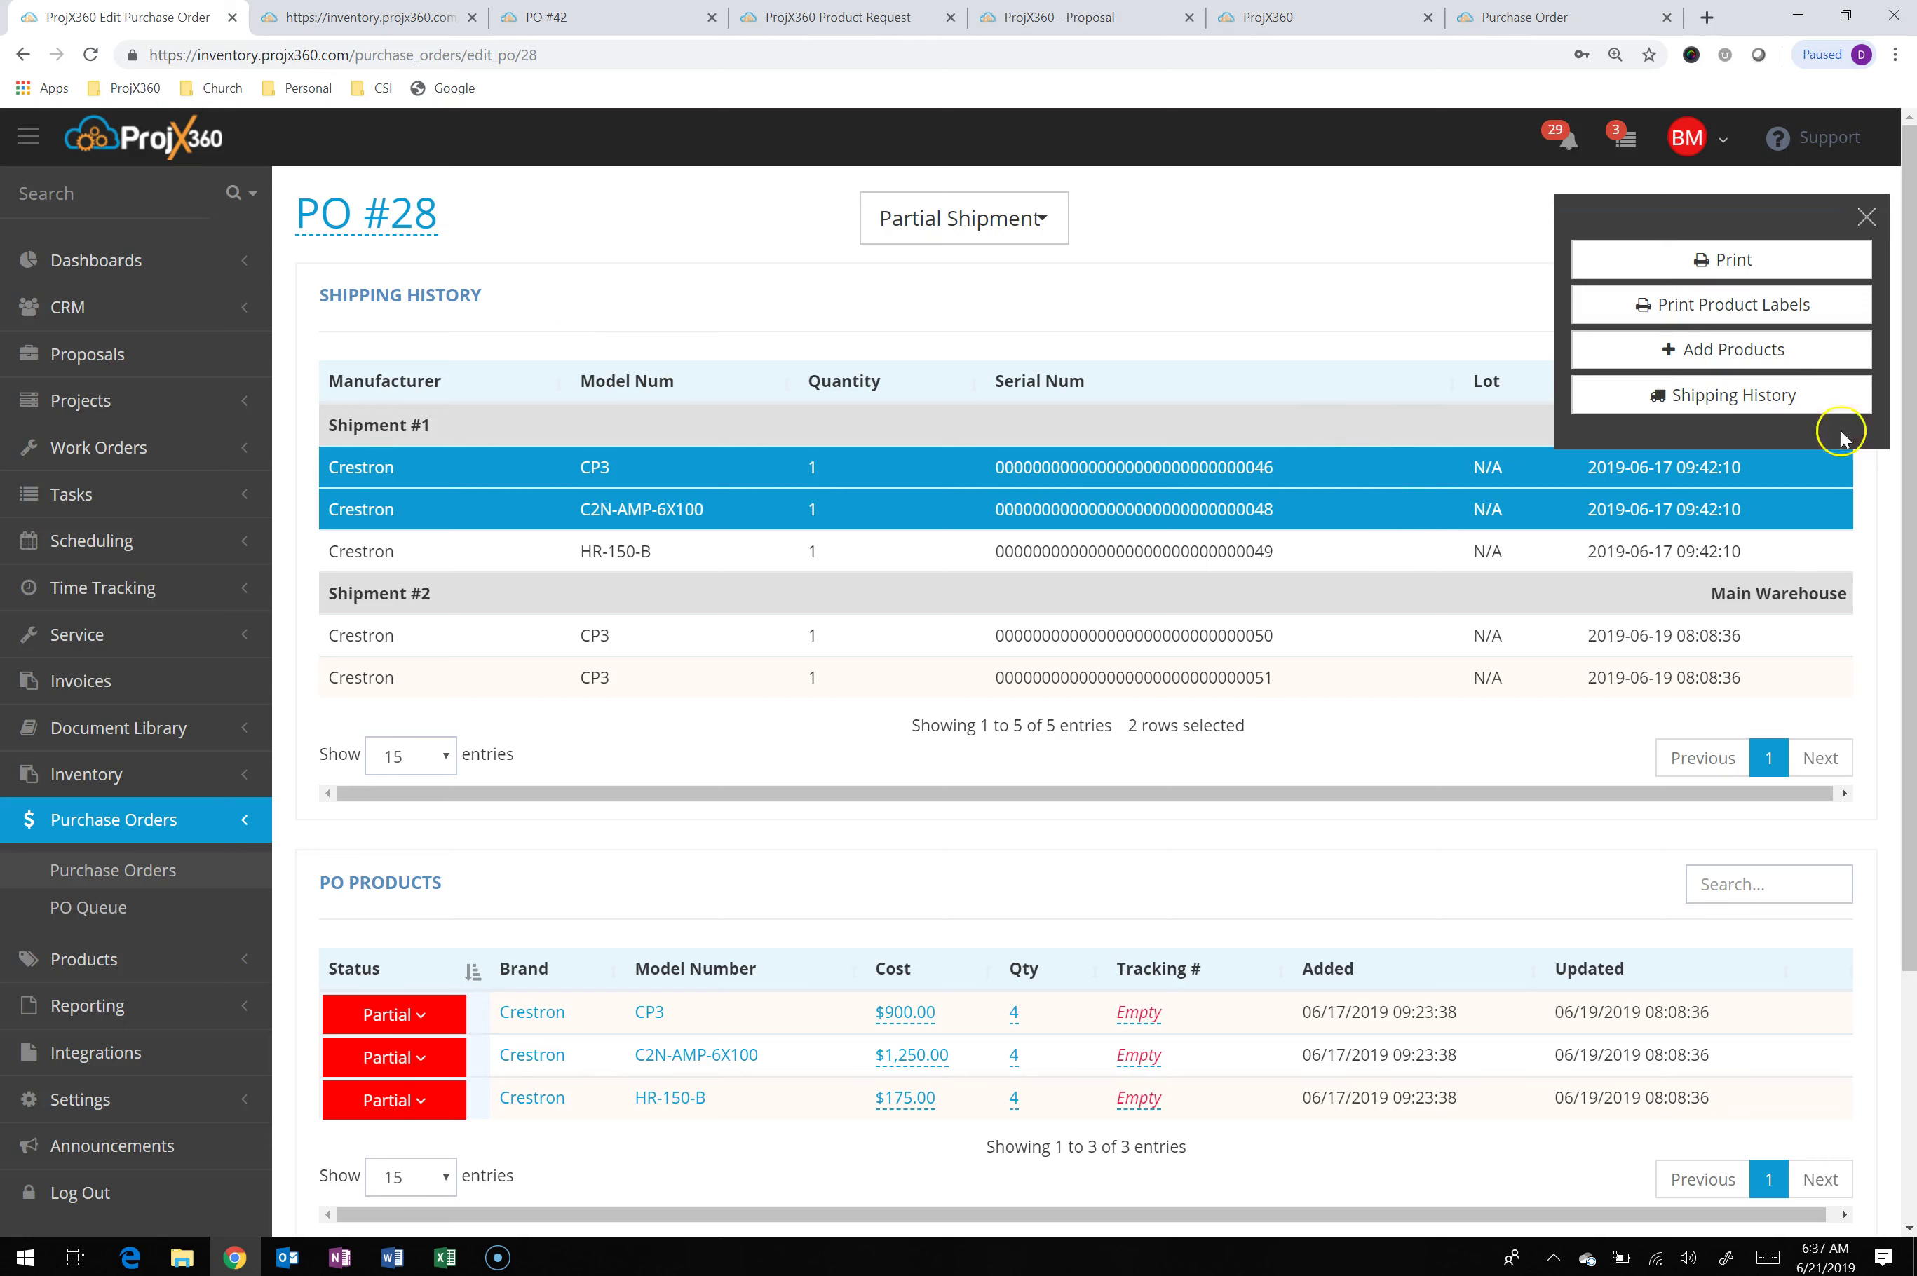
{"action": "left_click", "coordinate": [1879, 236]}
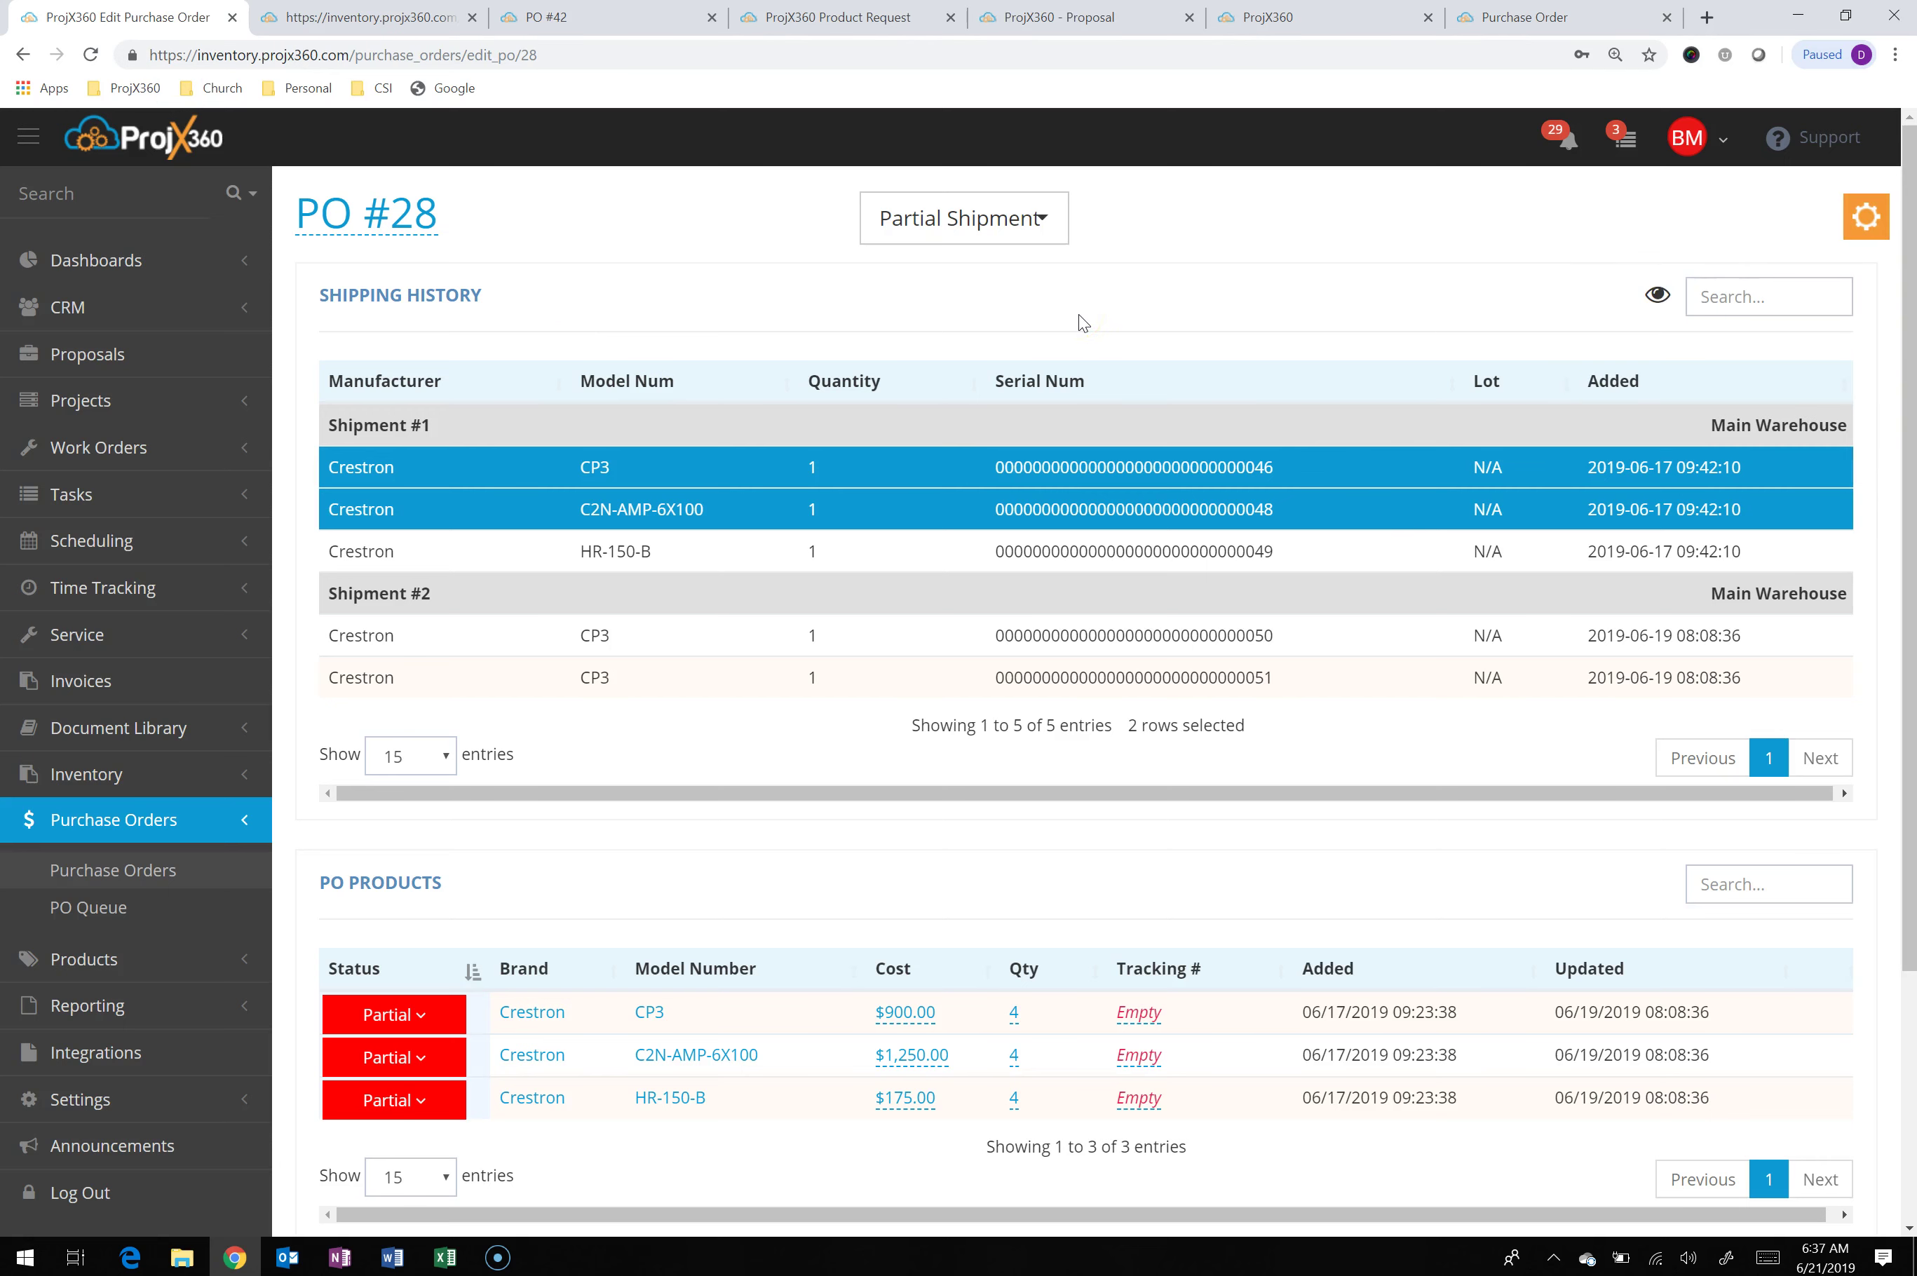